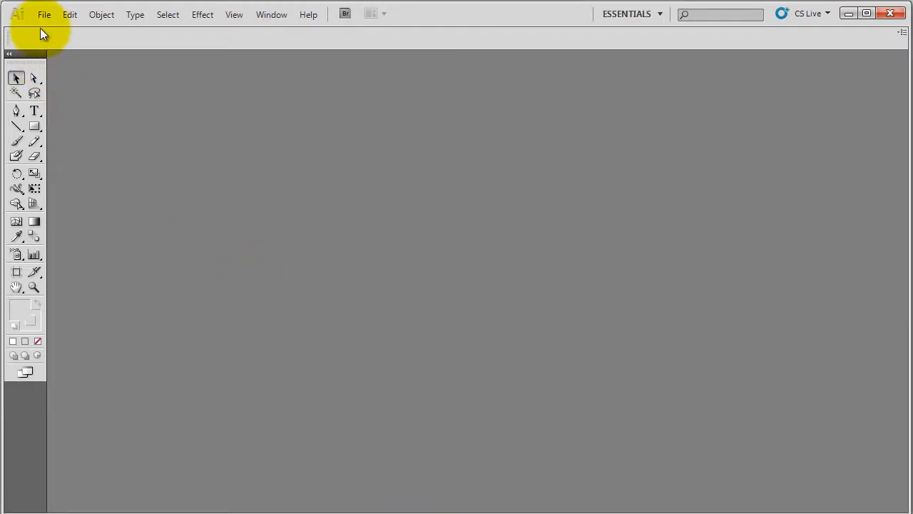
pyautogui.click(42, 15)
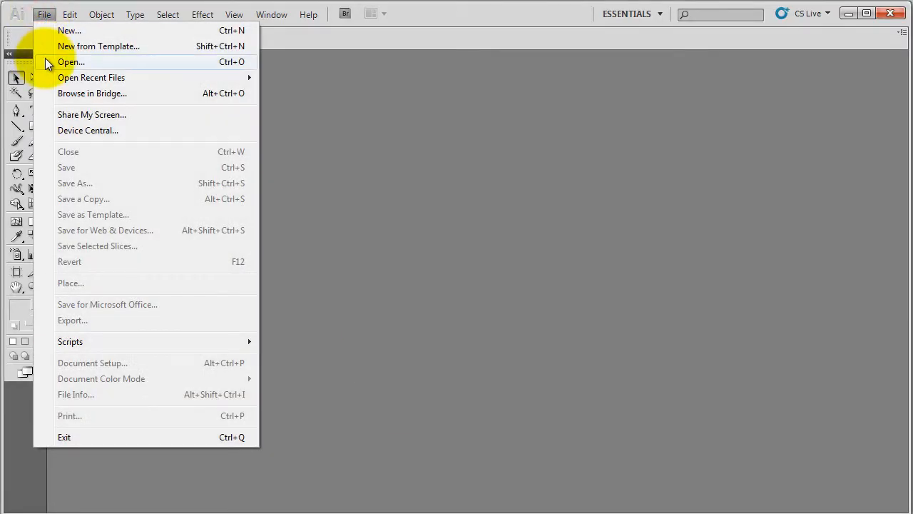
pyautogui.click(76, 62)
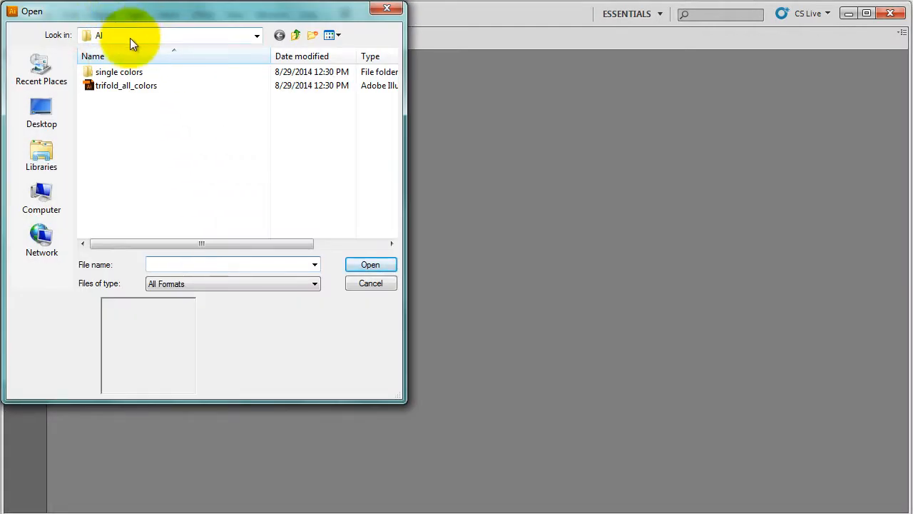
pyautogui.doubleClick(120, 73)
pyautogui.click(125, 73)
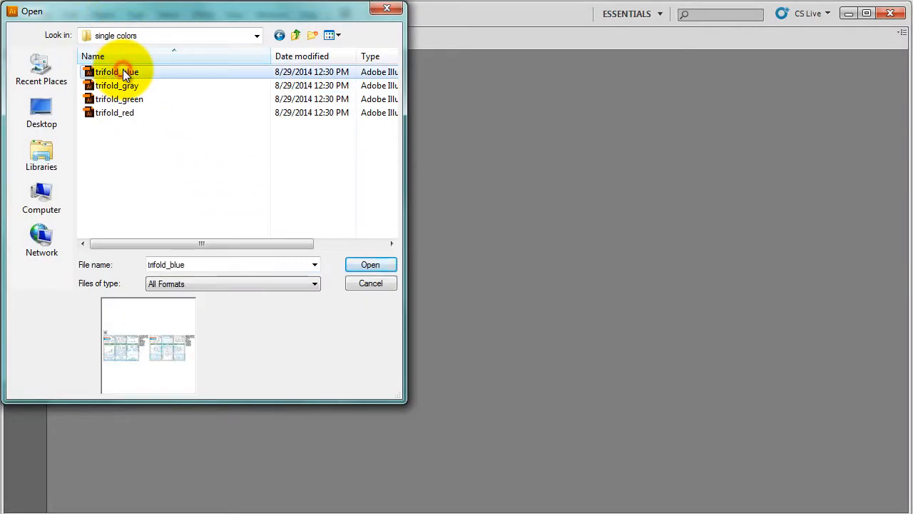
pyautogui.click(370, 284)
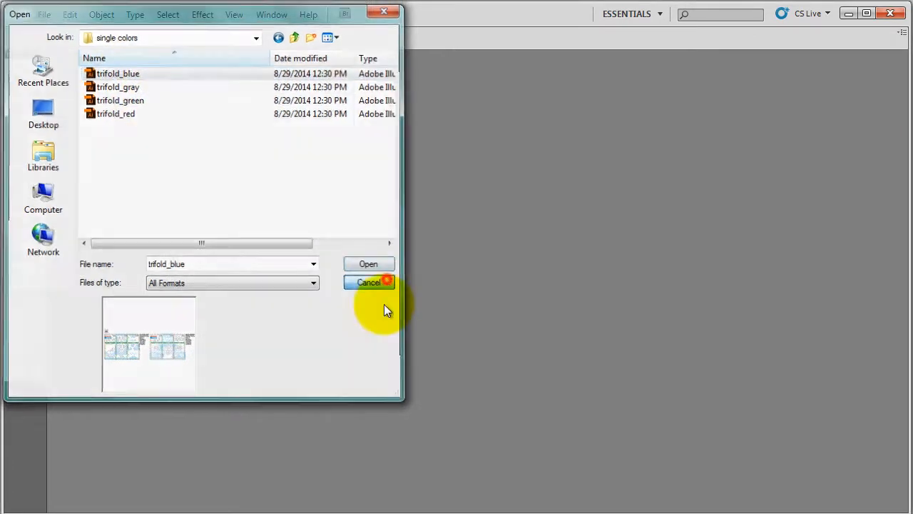
# - Switch to the file explorer and open trifold_blue from the single colors folder by dropping it into Illustrator
pyautogui.hotkey('alt', 'Tab')
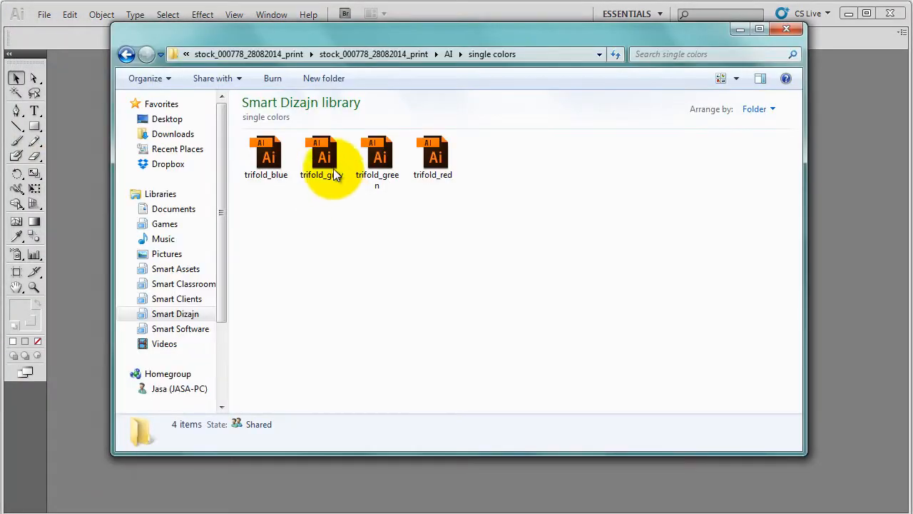
pyautogui.click(276, 156)
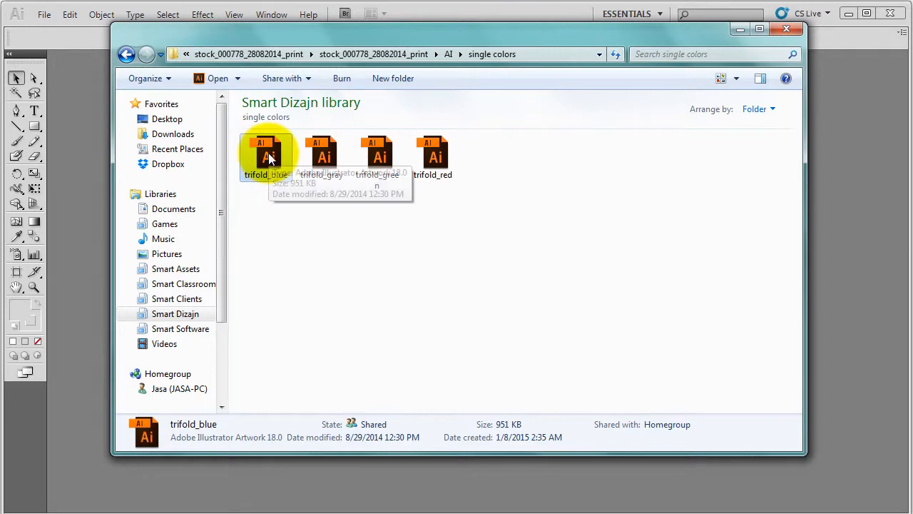
pyautogui.moveTo(266, 43); pyautogui.dragTo(464, 79)
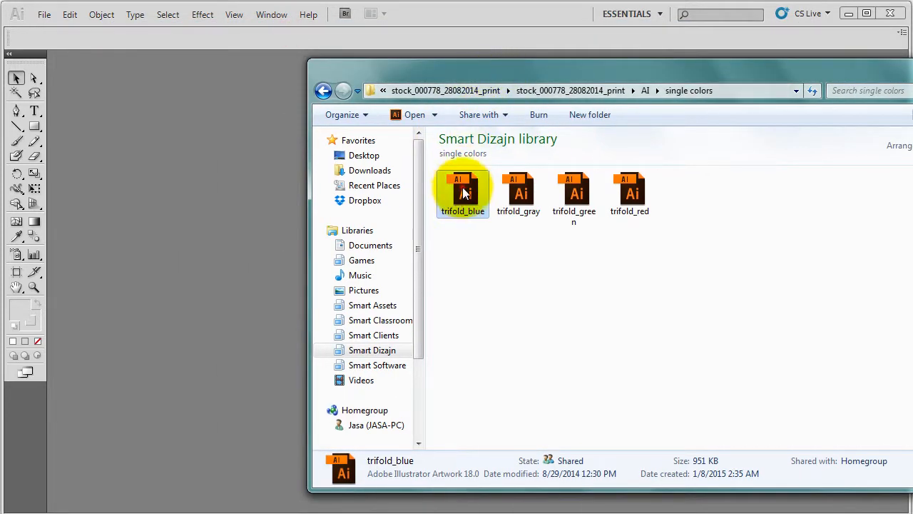
pyautogui.moveTo(464, 190); pyautogui.dragTo(249, 152)
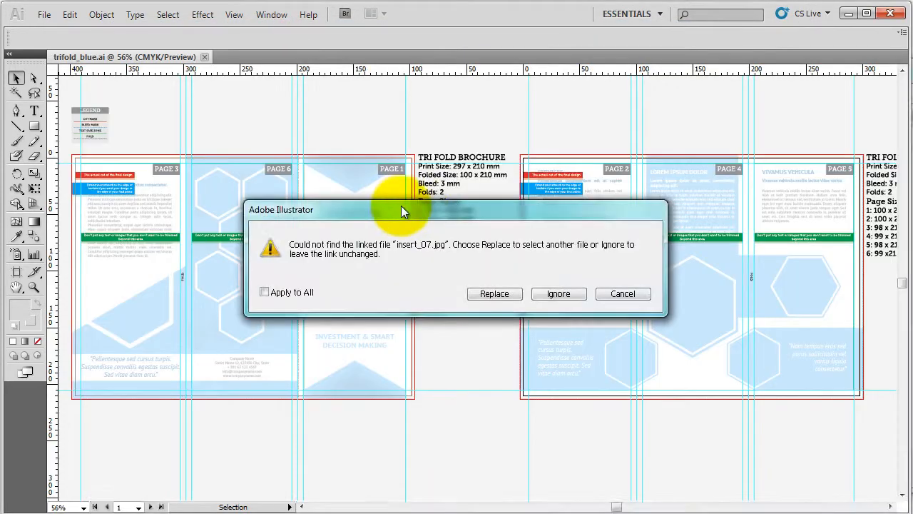
# - Look through the template package in the file explorer to locate the dummy images folder, and return to the missing-link message
pyautogui.moveTo(423, 195); pyautogui.dragTo(421, 125)
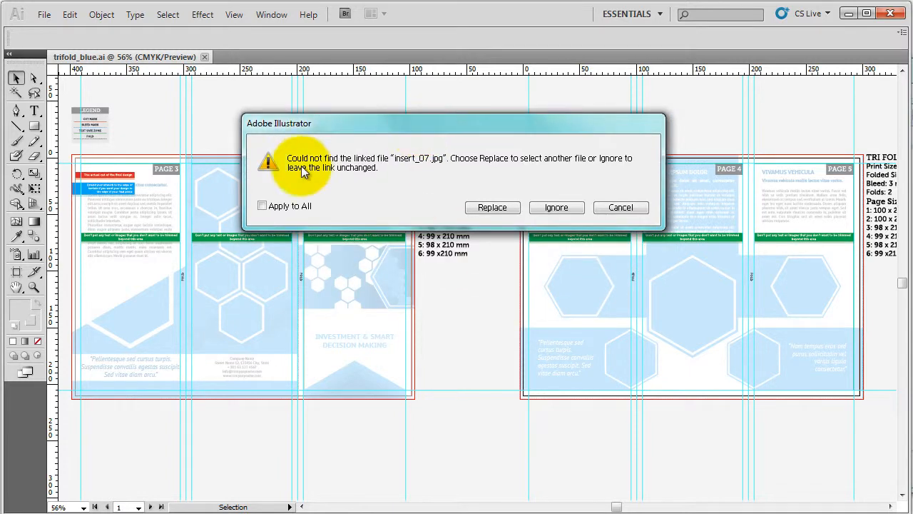
pyautogui.moveTo(502, 124); pyautogui.dragTo(502, 166)
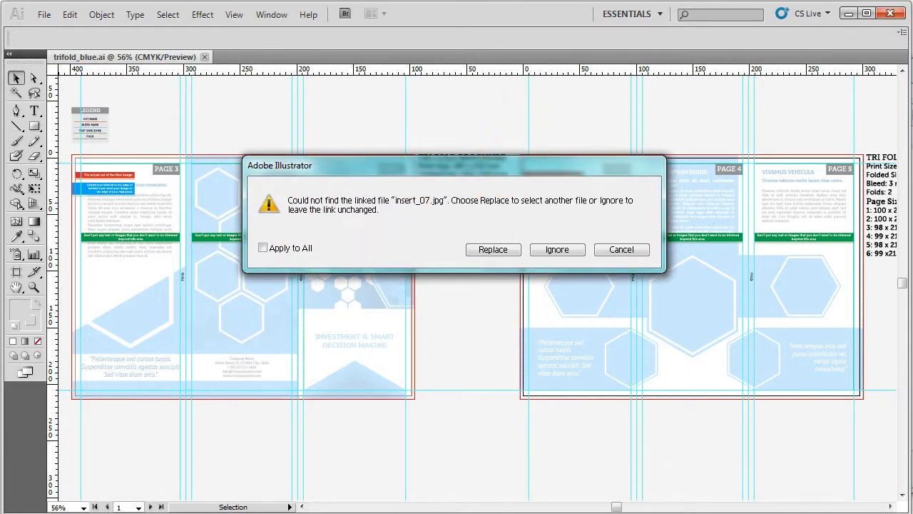
pyautogui.hotkey('alt', 'Tab')
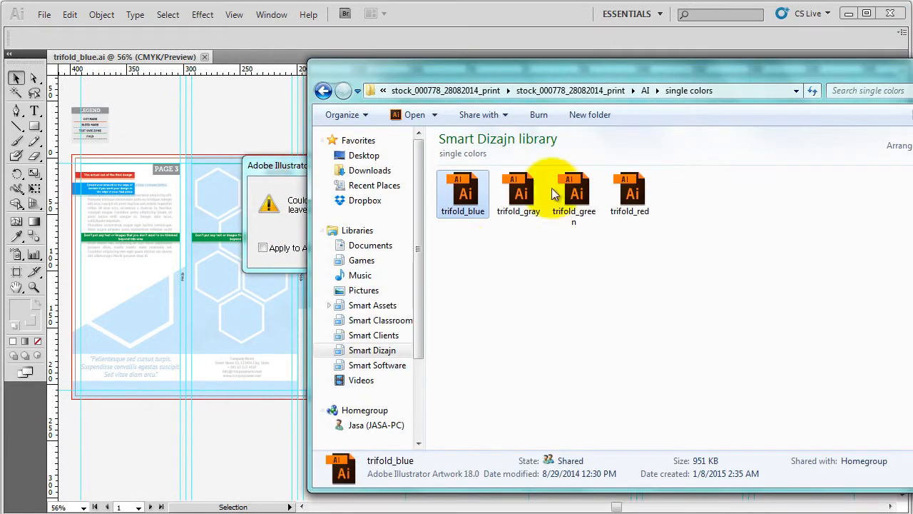
pyautogui.click(645, 92)
pyautogui.click(617, 90)
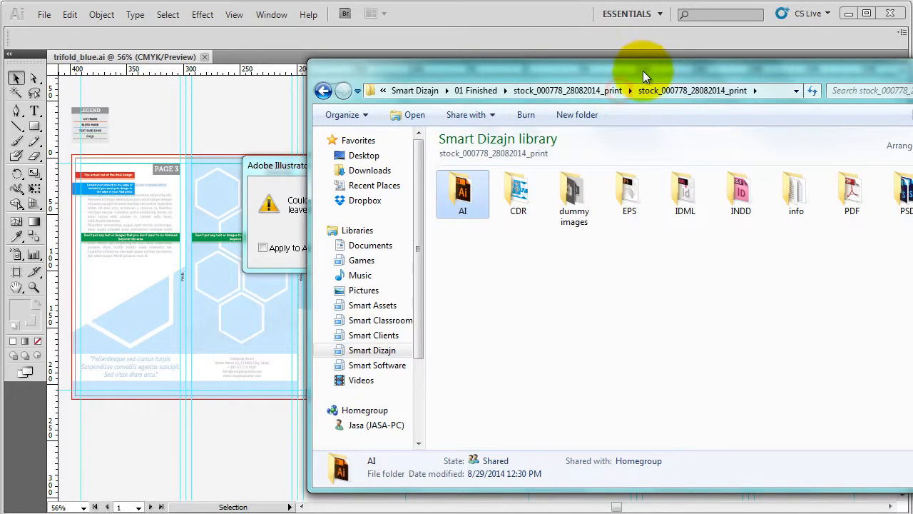
pyautogui.moveTo(642, 70); pyautogui.dragTo(472, 64)
pyautogui.doubleClick(401, 166)
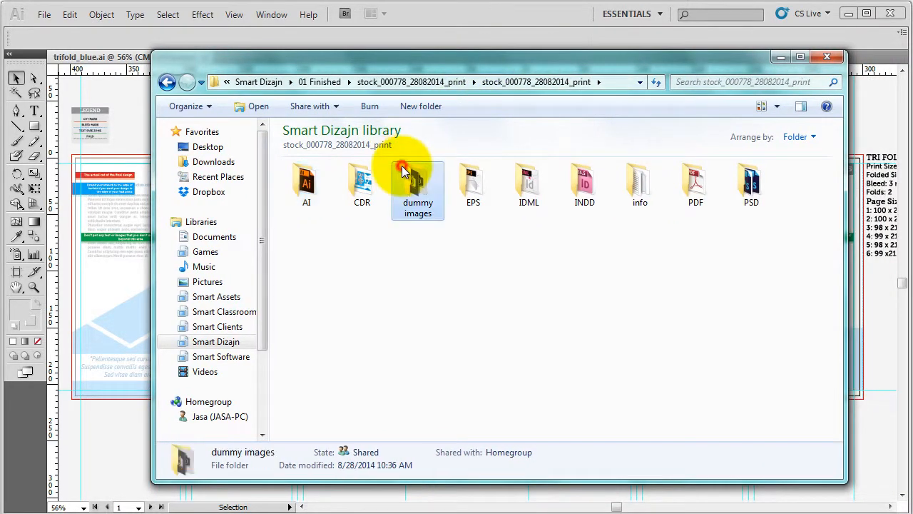
pyautogui.click(509, 80)
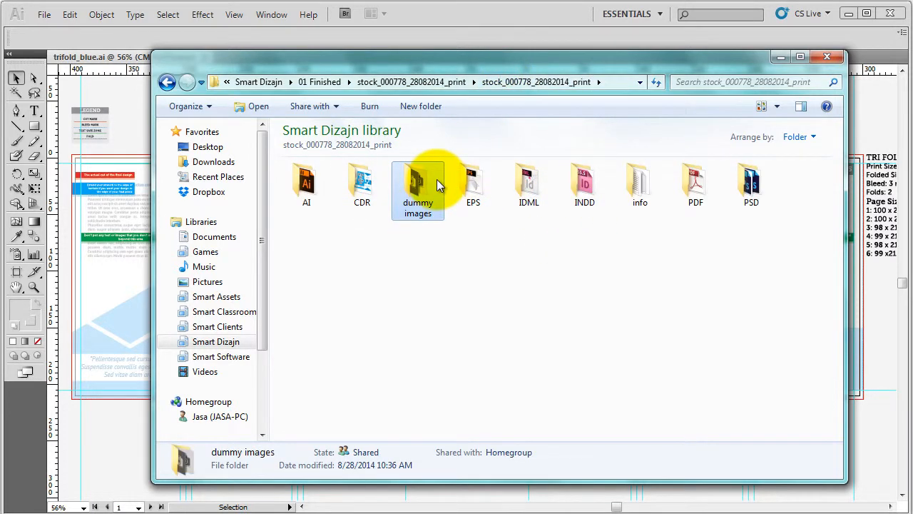
pyautogui.click(472, 232)
pyautogui.click(417, 180)
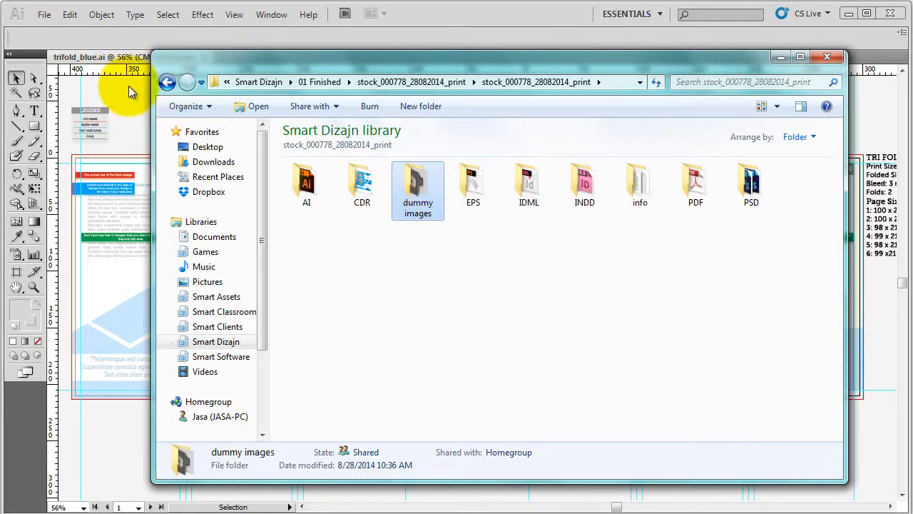
pyautogui.click(786, 60)
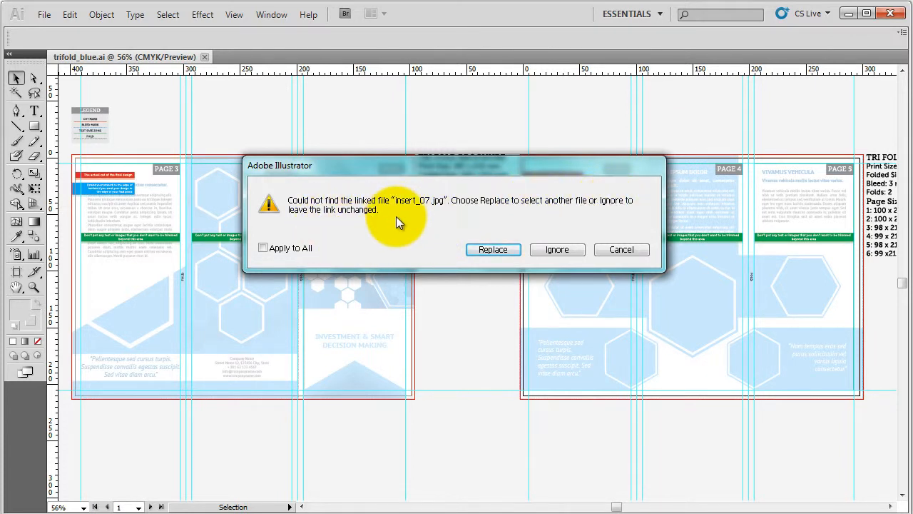
# - Replace the missing link with insert_07 from the dummy images folder, applying the choice to all missing links
pyautogui.click(269, 246)
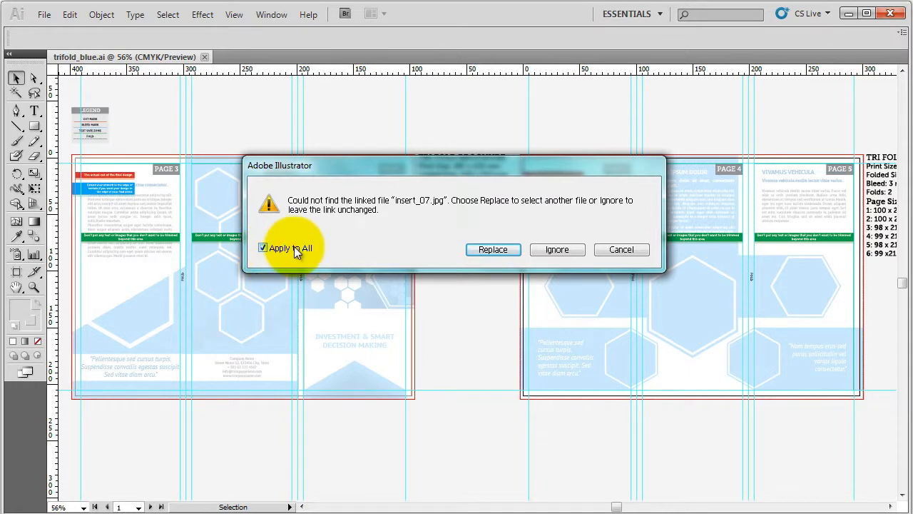
pyautogui.click(511, 250)
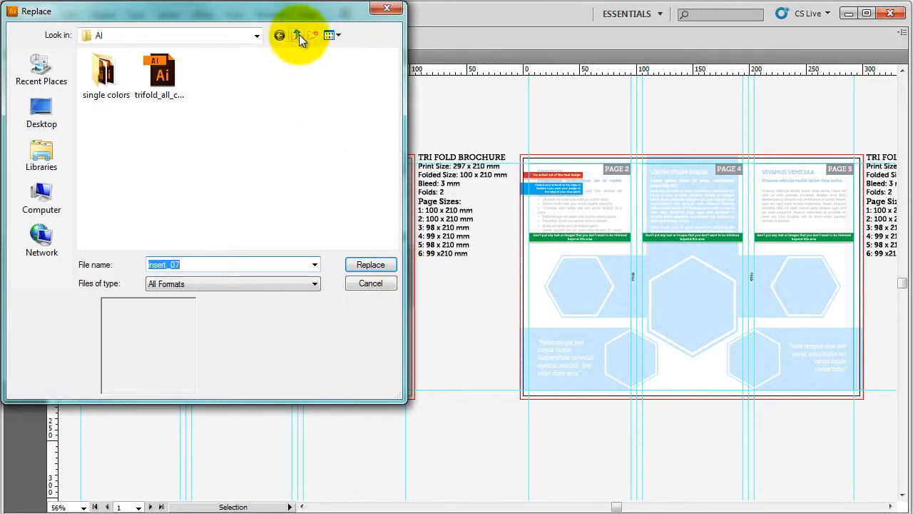
pyautogui.click(296, 35)
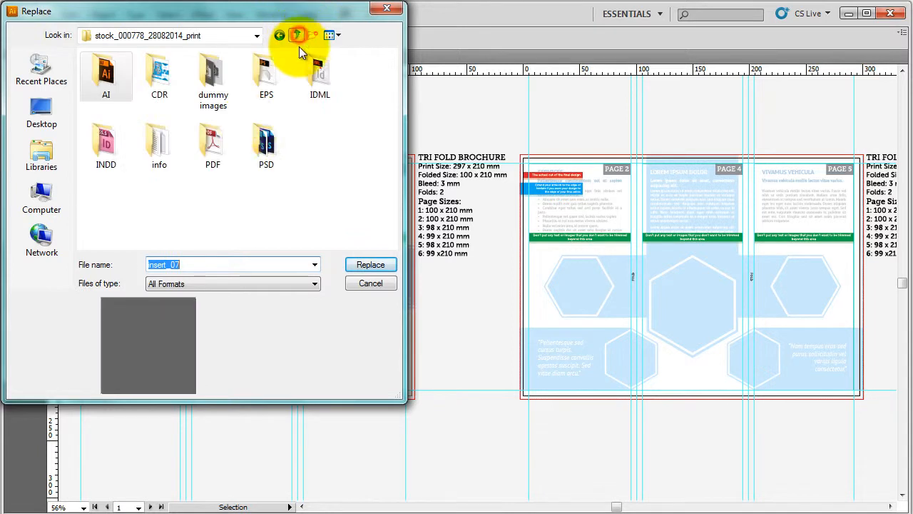
pyautogui.doubleClick(208, 69)
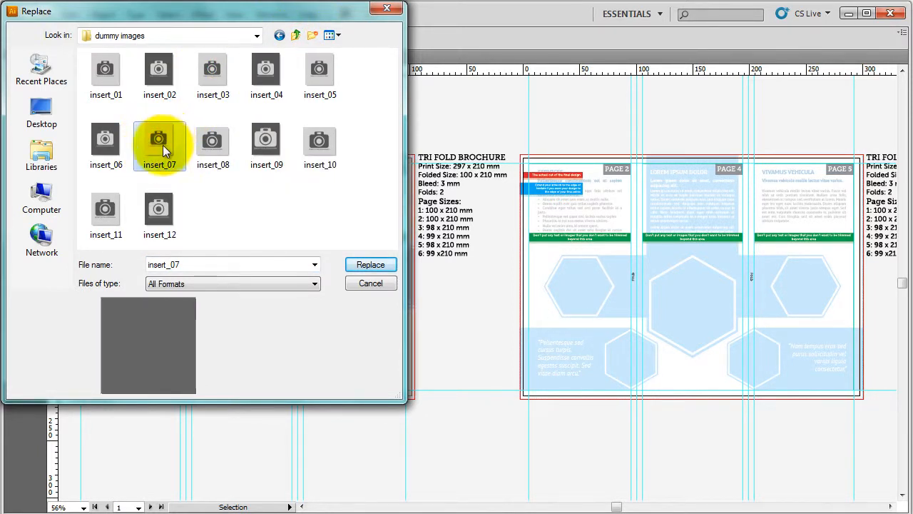
pyautogui.click(364, 265)
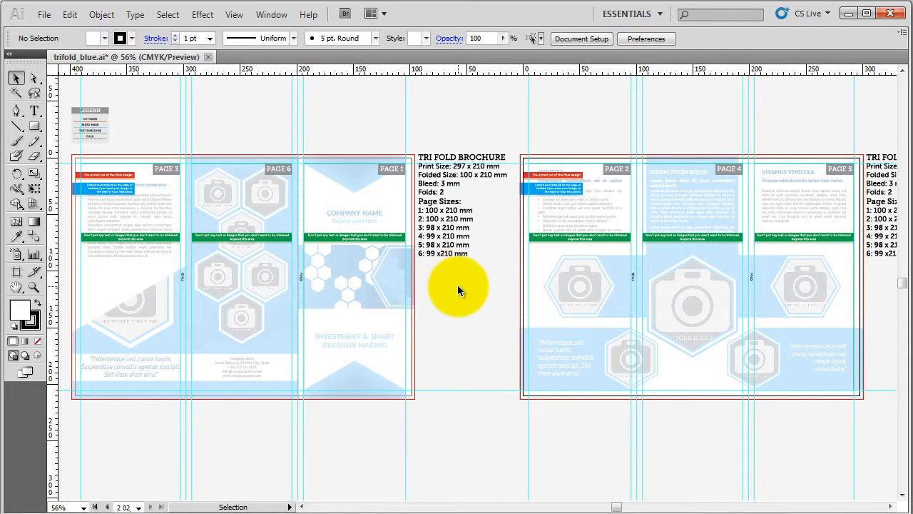
pyautogui.moveTo(365, 293); pyautogui.dragTo(253, 237)
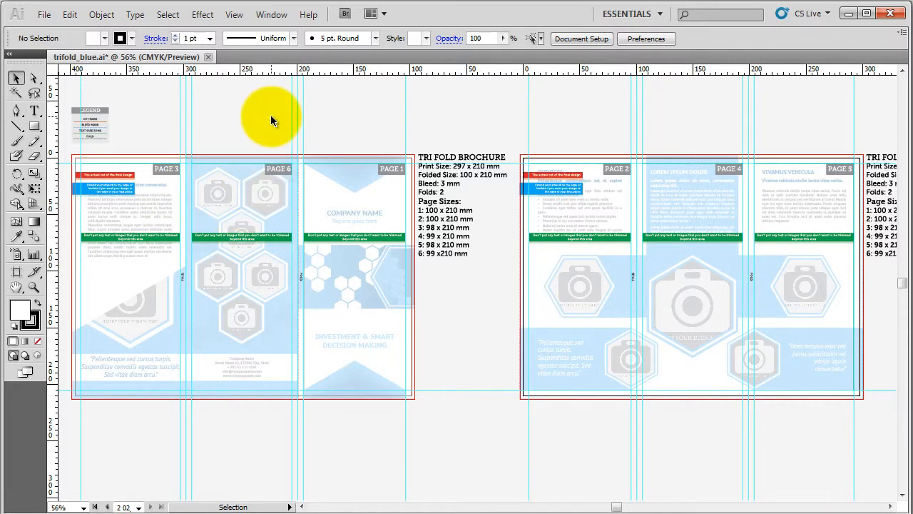
# - Show the Layers panel, detach it from its panel group, and move it and the remaining panels to the edge of the workspace
pyautogui.click(271, 14)
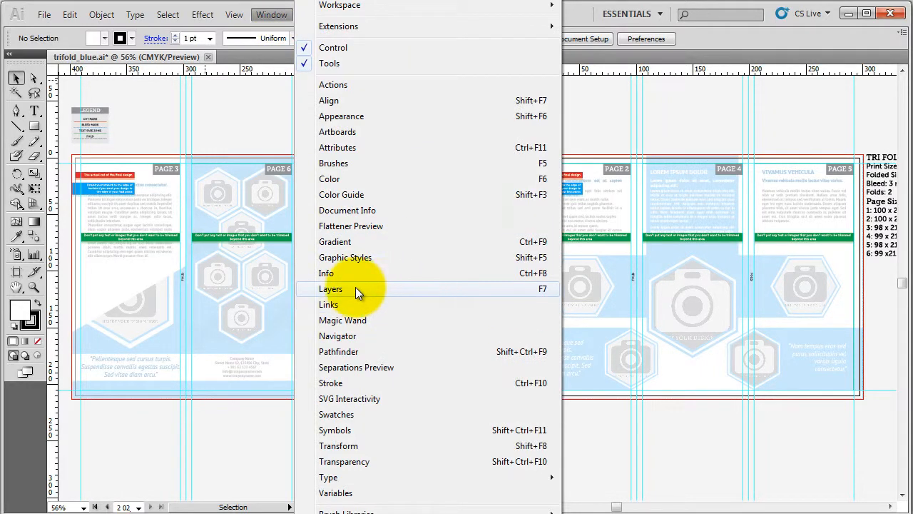
pyautogui.click(457, 288)
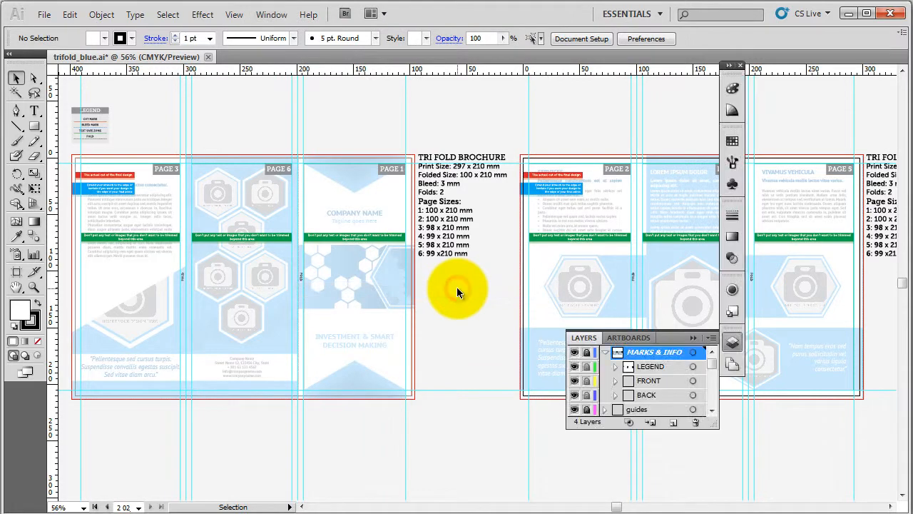
pyautogui.moveTo(593, 335); pyautogui.dragTo(375, 378)
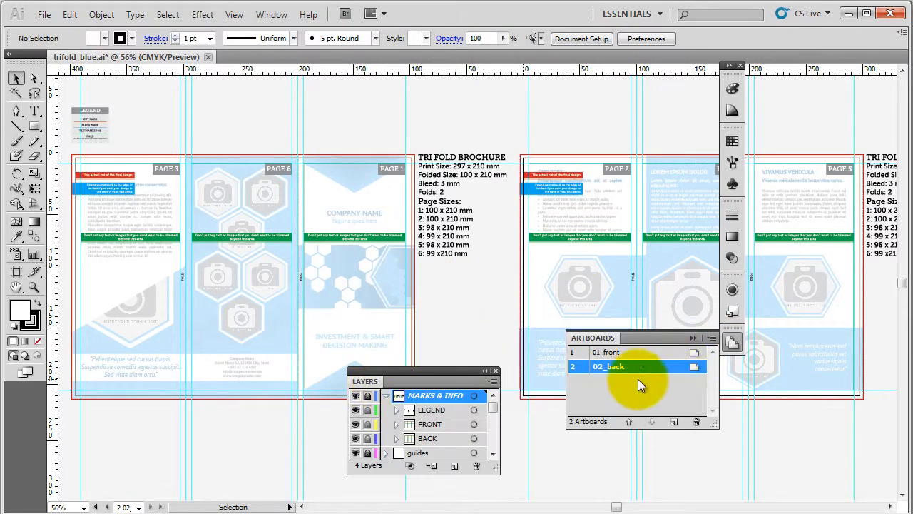
pyautogui.click(732, 342)
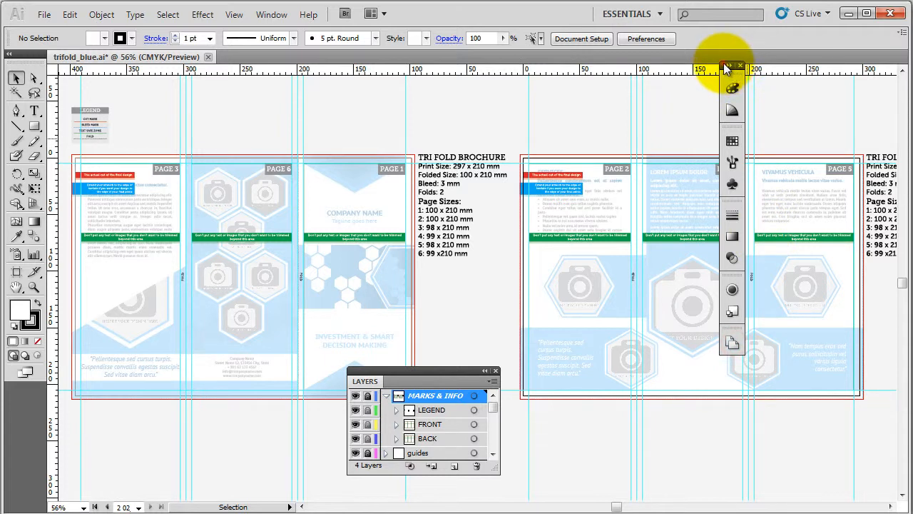
pyautogui.moveTo(726, 65); pyautogui.dragTo(876, 82)
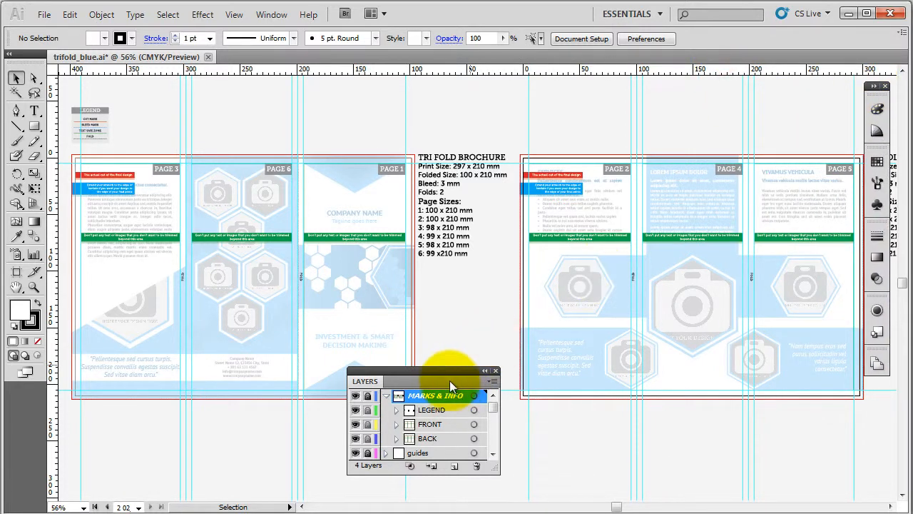
pyautogui.moveTo(450, 375); pyautogui.dragTo(850, 371)
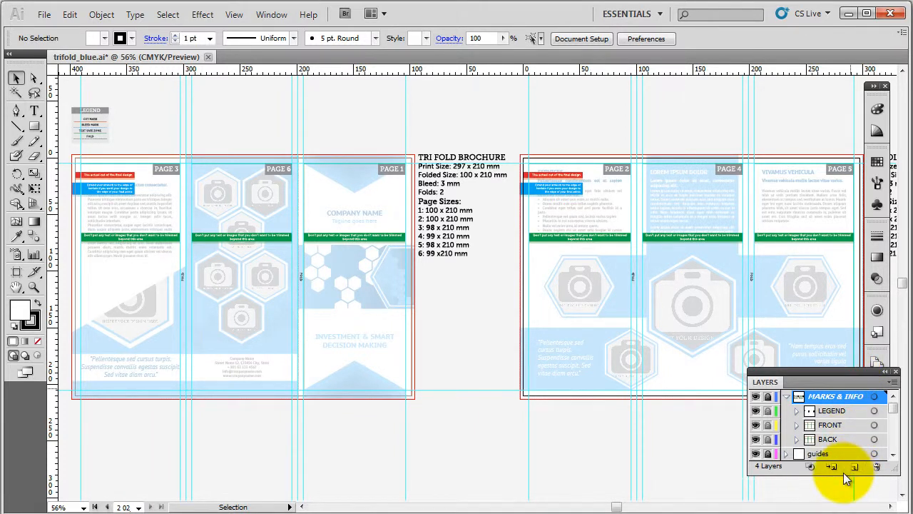
# - Collapse the MARKS & INFO layer, and reposition and enlarge the Layers panel so the whole layer list fits
pyautogui.moveTo(844, 474); pyautogui.dragTo(850, 498)
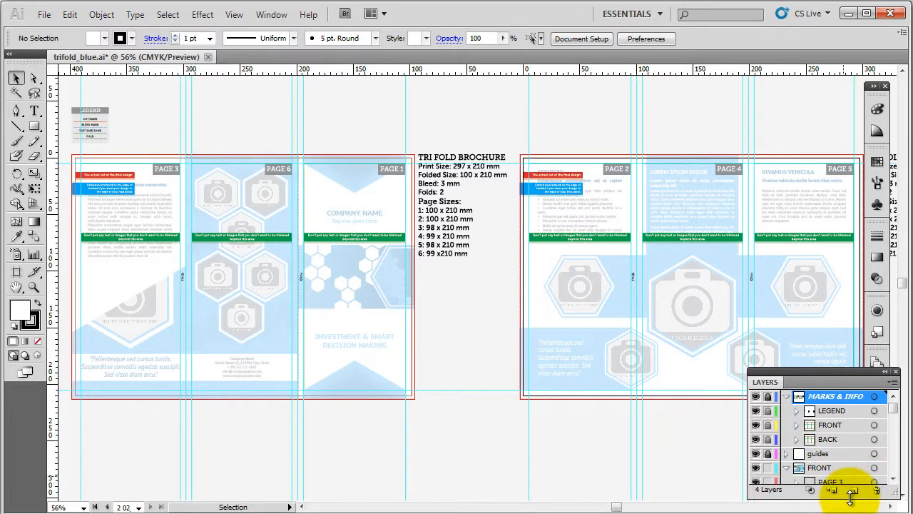
pyautogui.click(786, 396)
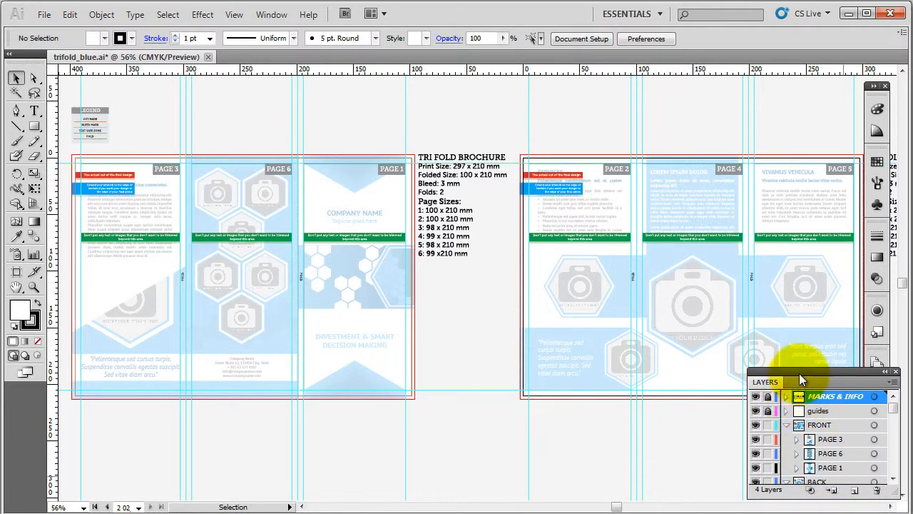
pyautogui.moveTo(800, 380); pyautogui.dragTo(450, 209)
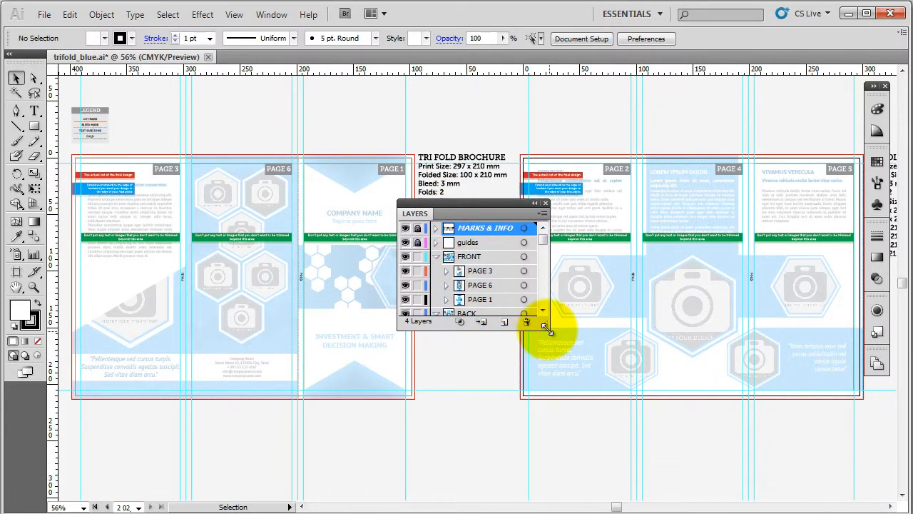
pyautogui.moveTo(550, 329); pyautogui.dragTo(621, 396)
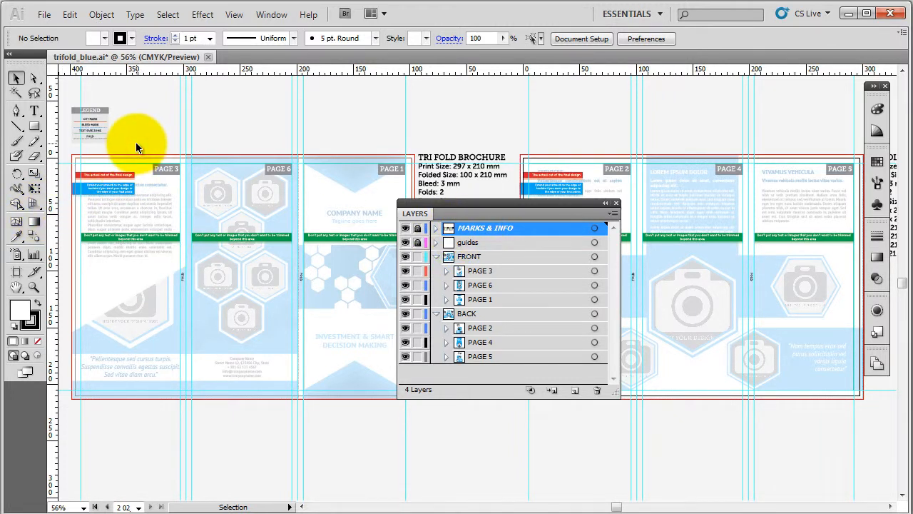
# - Examine the cut, bleed and text-safe-zone marks on page 3 up close
pyautogui.scroll(3, 104, 184)
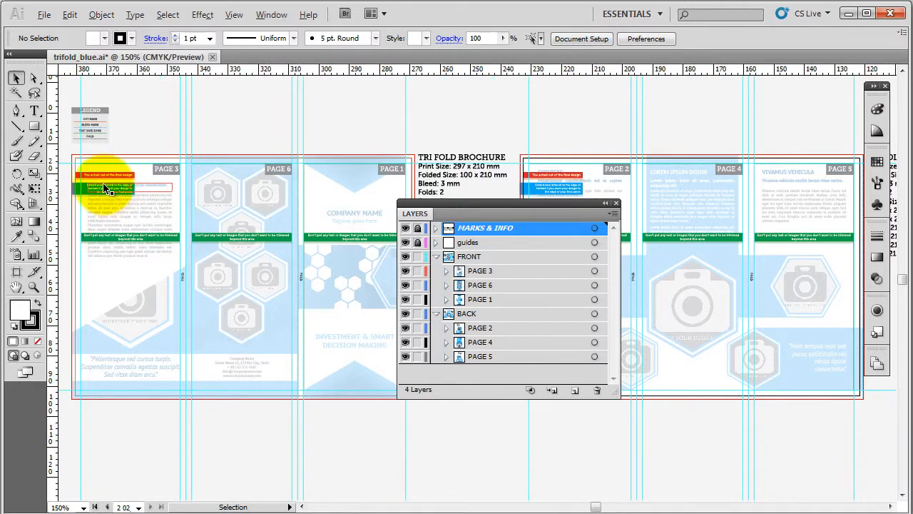
pyautogui.scroll(2, 103, 188)
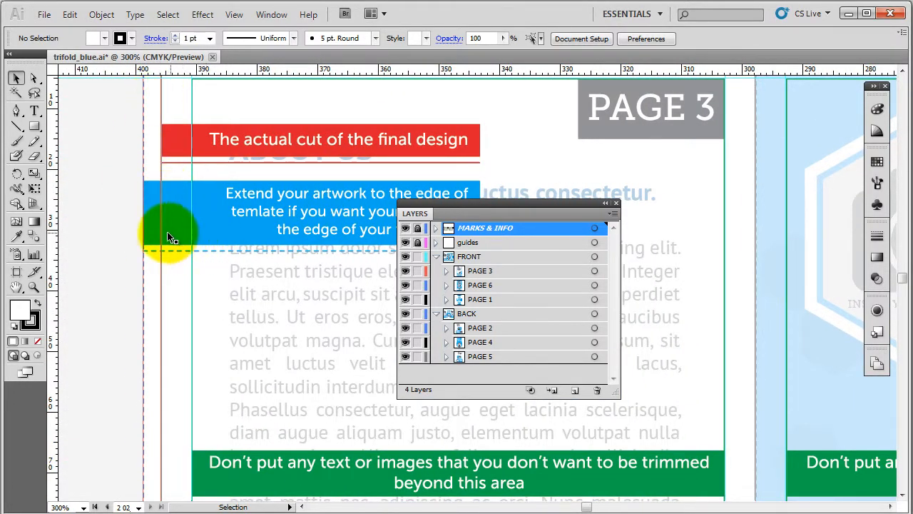
pyautogui.scroll(-2, 95, 188)
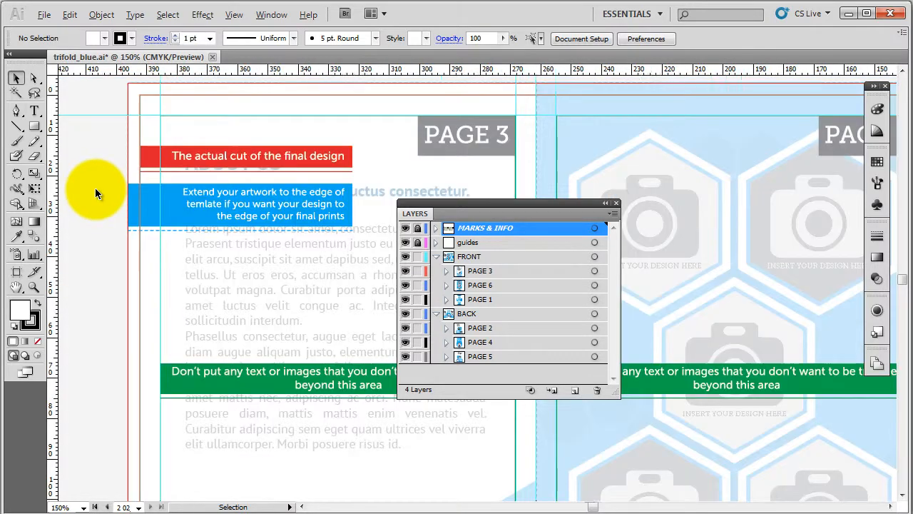
# - Check the layer options of MARKS & INFO without changing them, and hide that layer
pyautogui.scroll(-1, 95, 188)
pyautogui.scroll(-1, 95, 189)
pyautogui.scroll(3, 118, 253)
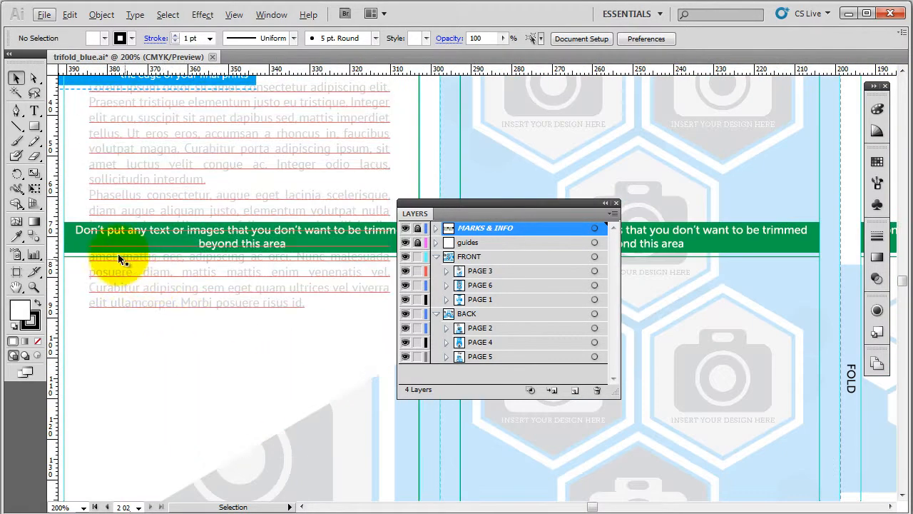
pyautogui.scroll(-2, 202, 301)
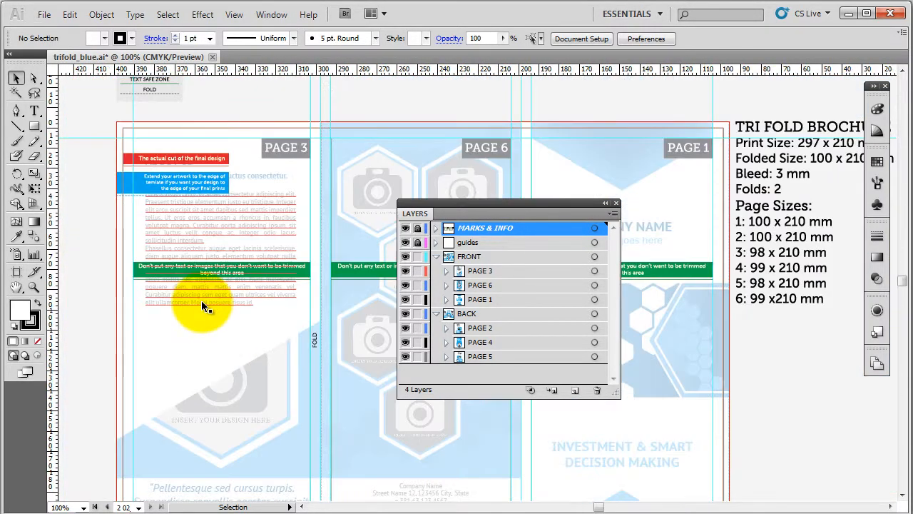
pyautogui.scroll(-1, 254, 259)
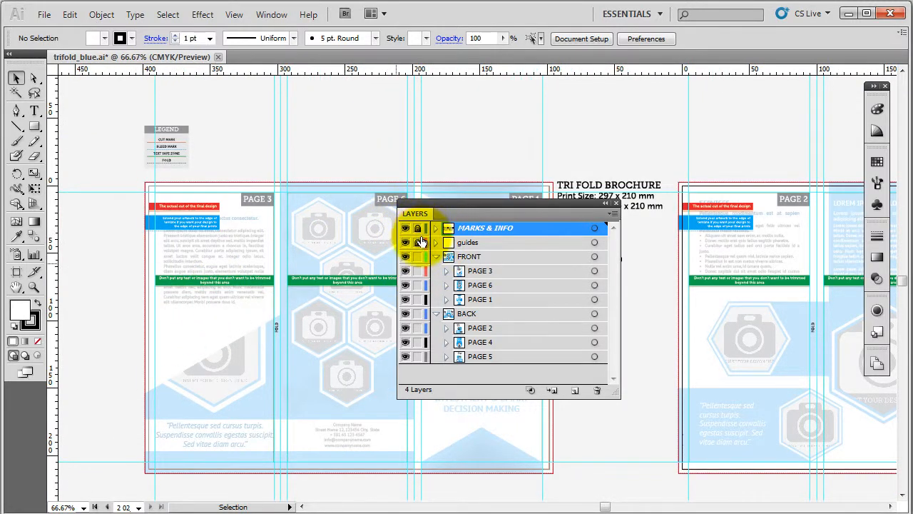
pyautogui.doubleClick(560, 227)
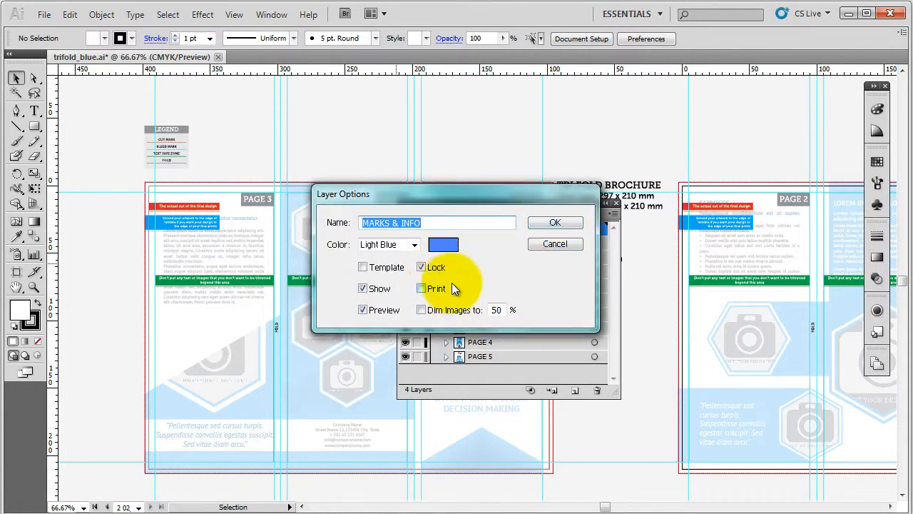
pyautogui.click(553, 242)
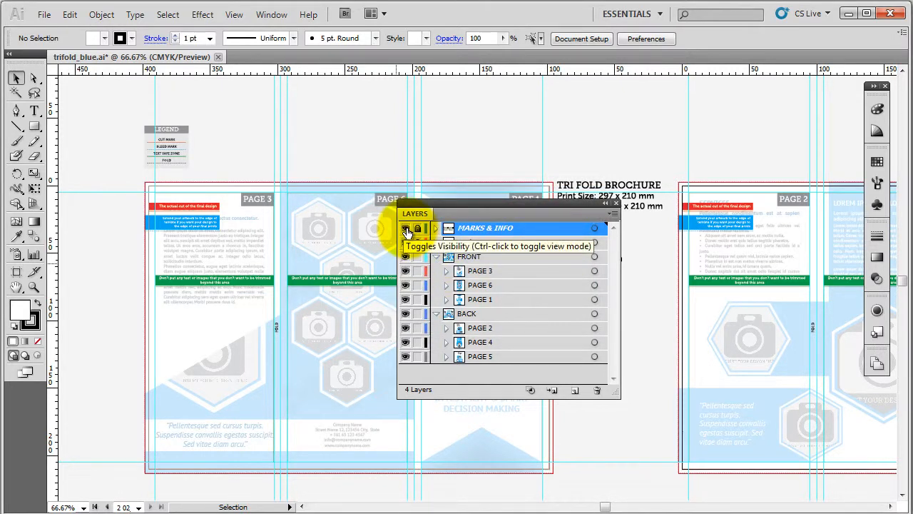
pyautogui.click(406, 229)
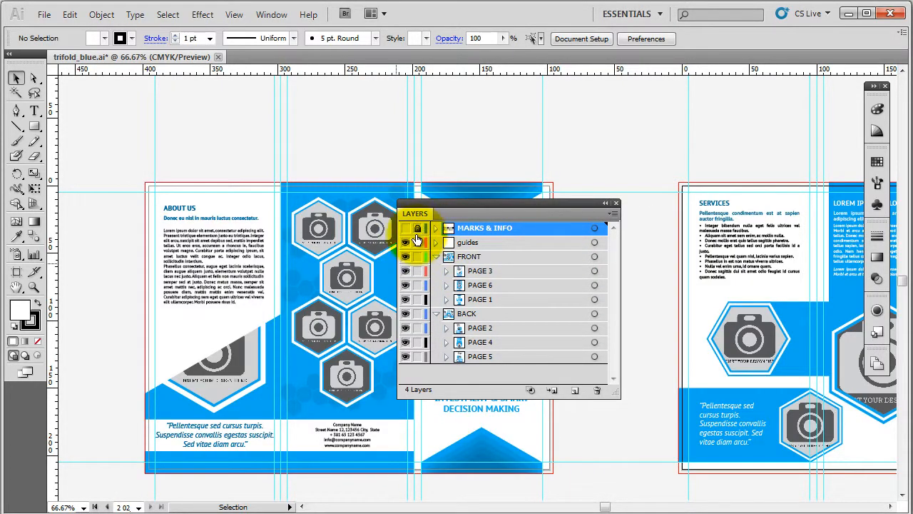
# - Go through the guides, FRONT and BACK layers and the PAGE 3, PAGE 6 and PAGE 1 sublayers one by one
pyautogui.click(417, 242)
pyautogui.click(470, 242)
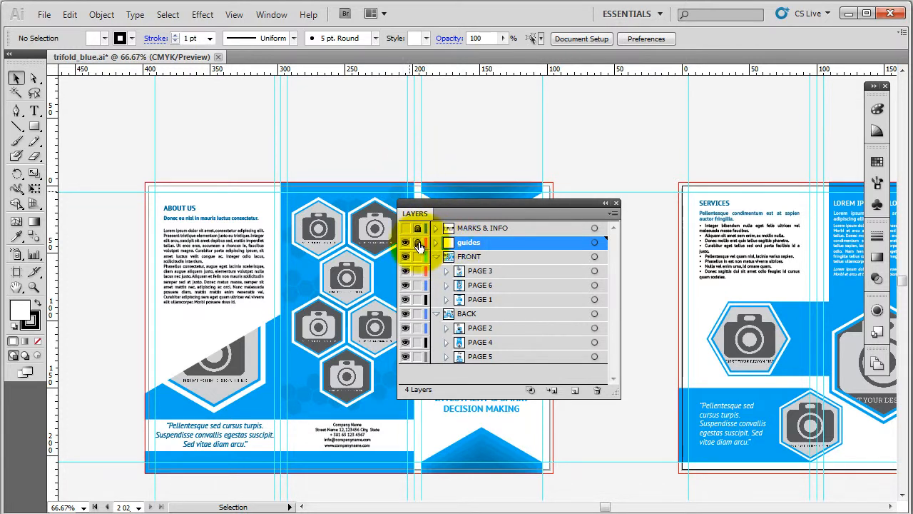
pyautogui.click(483, 259)
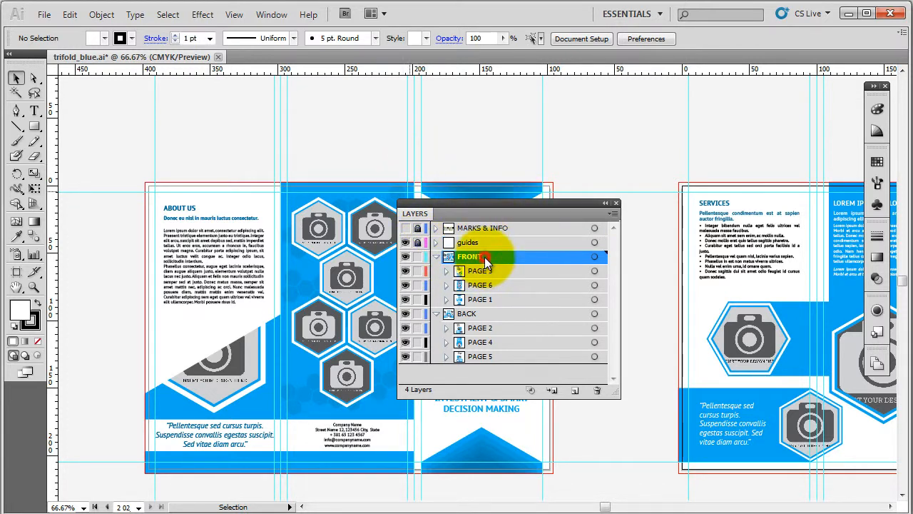
pyautogui.click(491, 314)
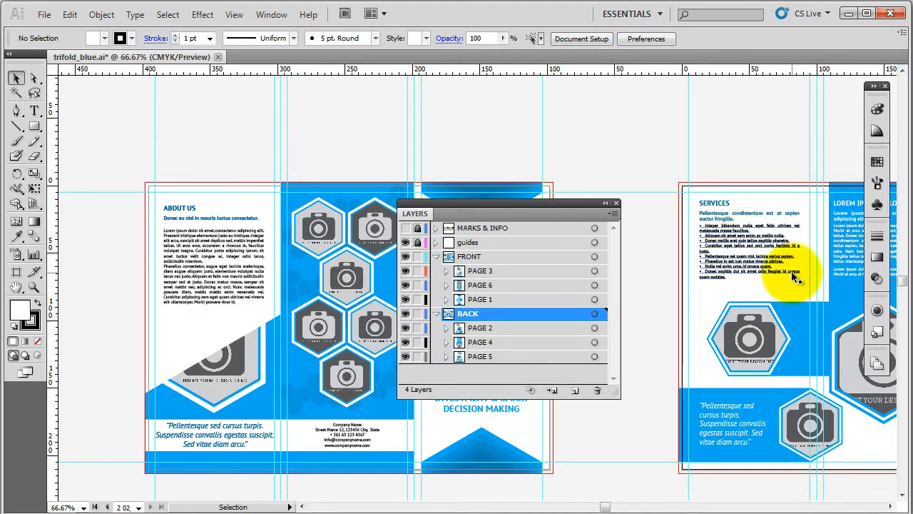
pyautogui.click(487, 271)
pyautogui.click(485, 285)
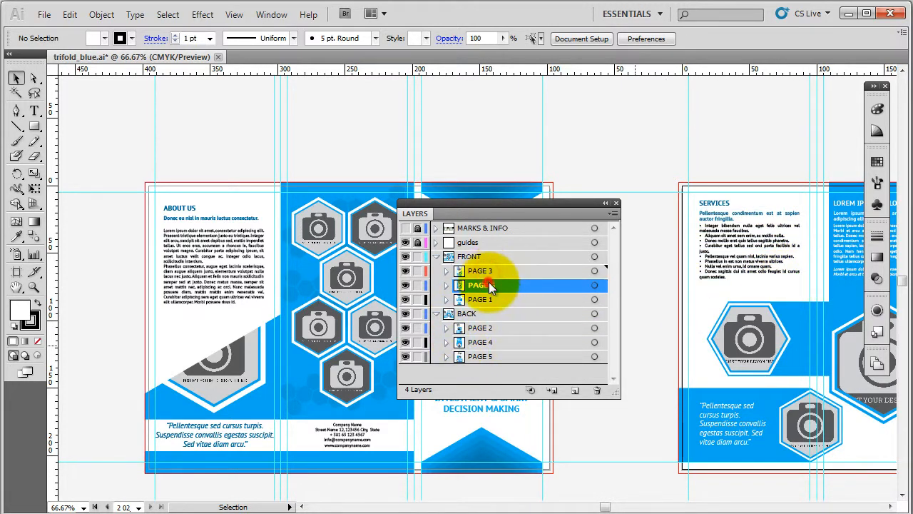
pyautogui.click(490, 299)
# - Look at the contents of the PAGE 3 and PAGE 6 sublayers, collapsing each again
pyautogui.click(446, 271)
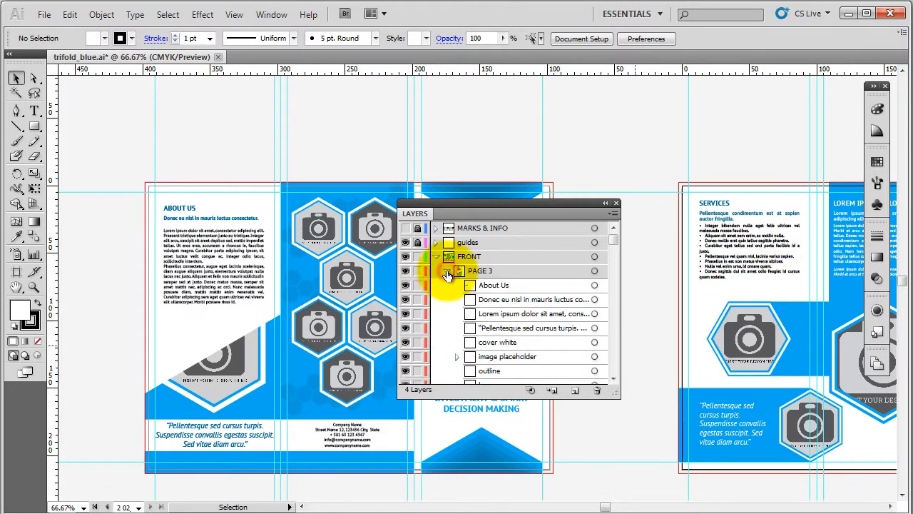
pyautogui.click(445, 271)
pyautogui.click(446, 284)
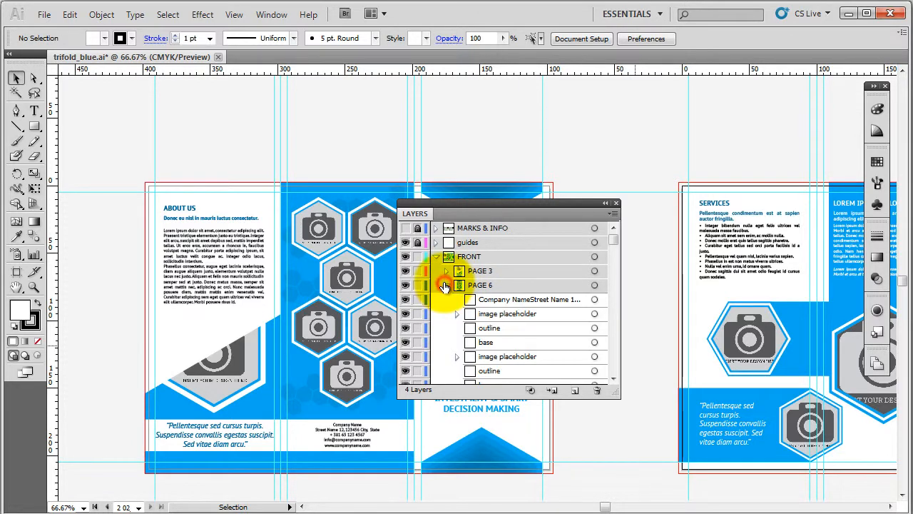
pyautogui.click(446, 285)
# - Move the Layers panel clear of the front artwork, and float the Swatches panel group above it, widened to fit the swatches
pyautogui.moveTo(553, 205); pyautogui.dragTo(782, 304)
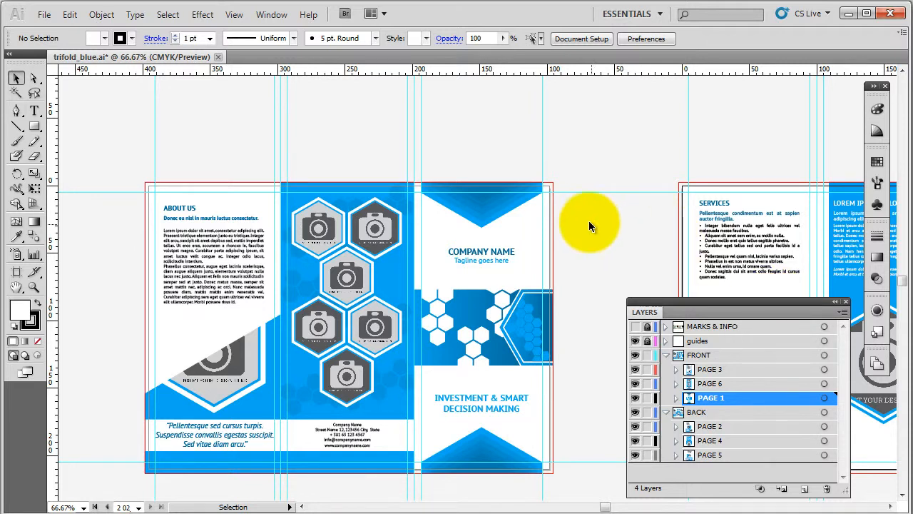
pyautogui.click(286, 16)
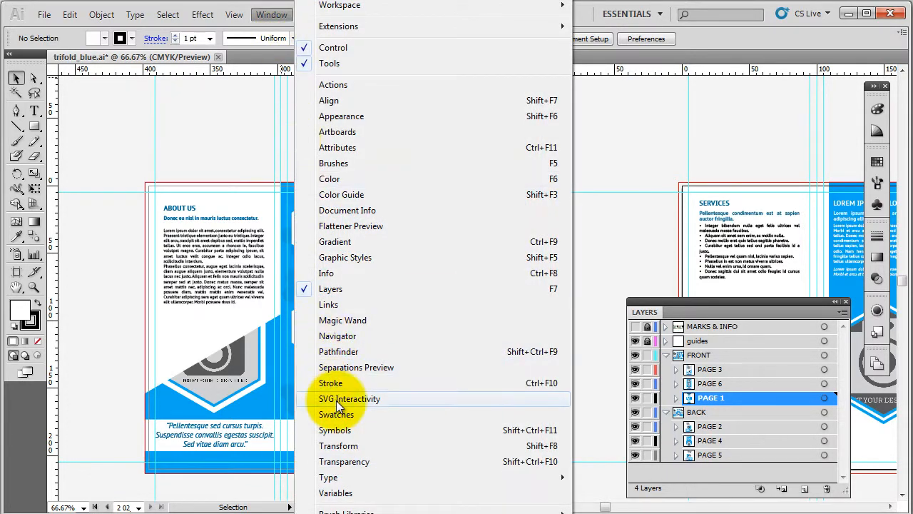
pyautogui.click(366, 414)
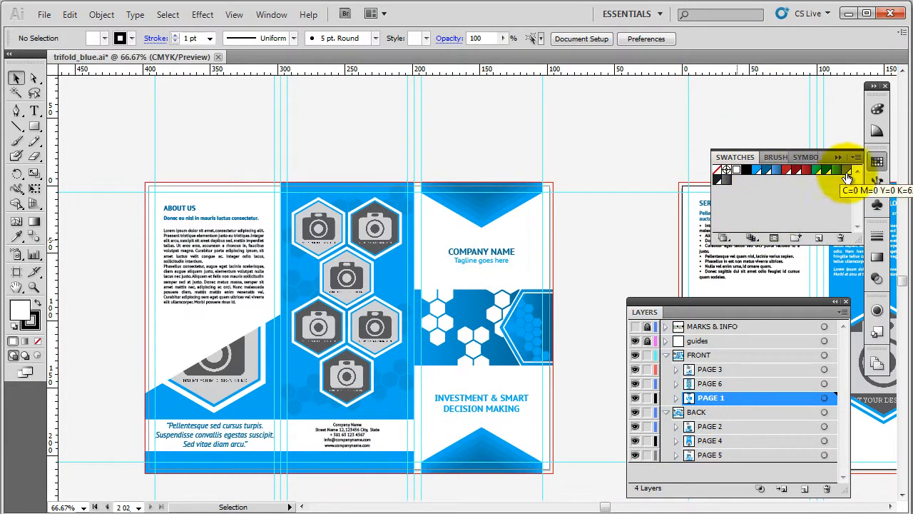
pyautogui.moveTo(854, 158); pyautogui.dragTo(806, 192)
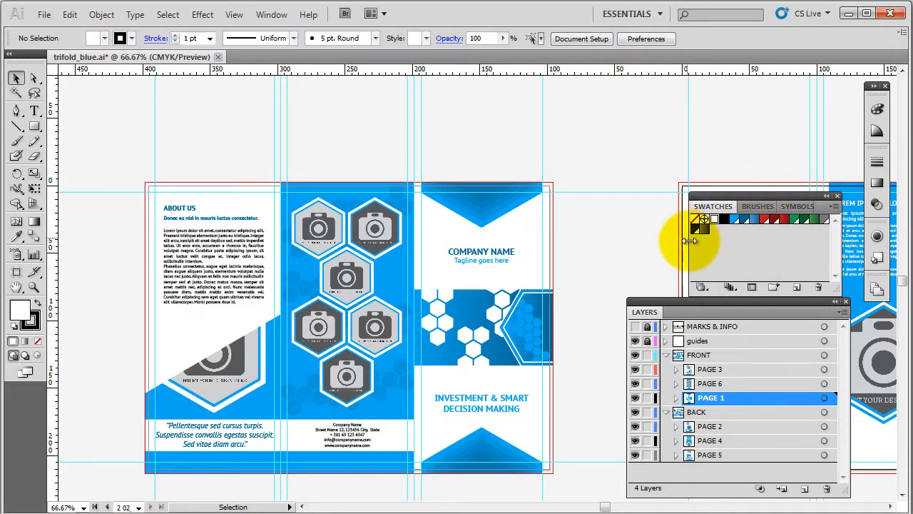
pyautogui.moveTo(688, 242); pyautogui.dragTo(630, 240)
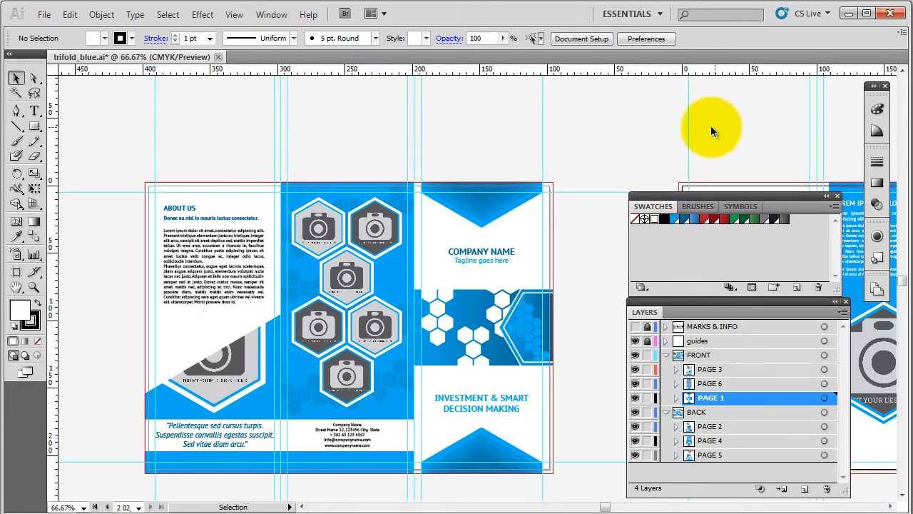
# - Show the Gradient panel, detach it from the Stroke and Transparency group, and move it to the edge of the workspace
pyautogui.click(272, 15)
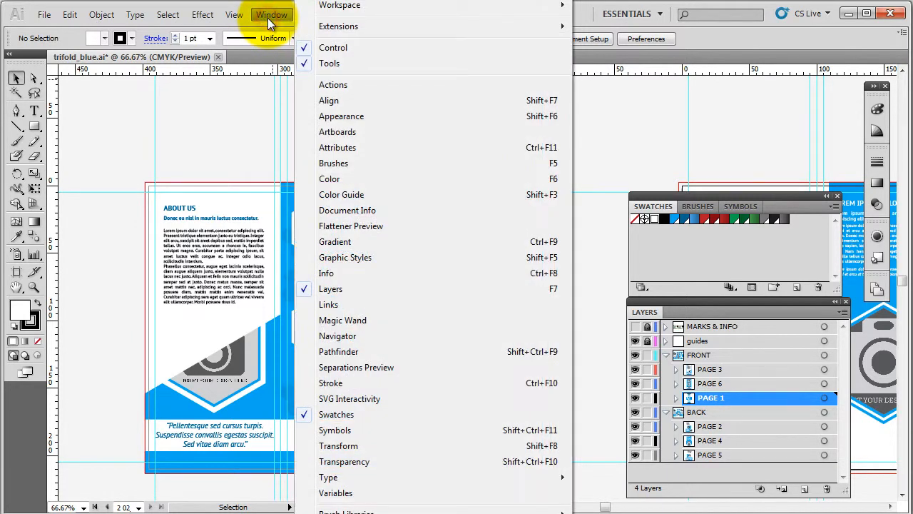
pyautogui.click(422, 242)
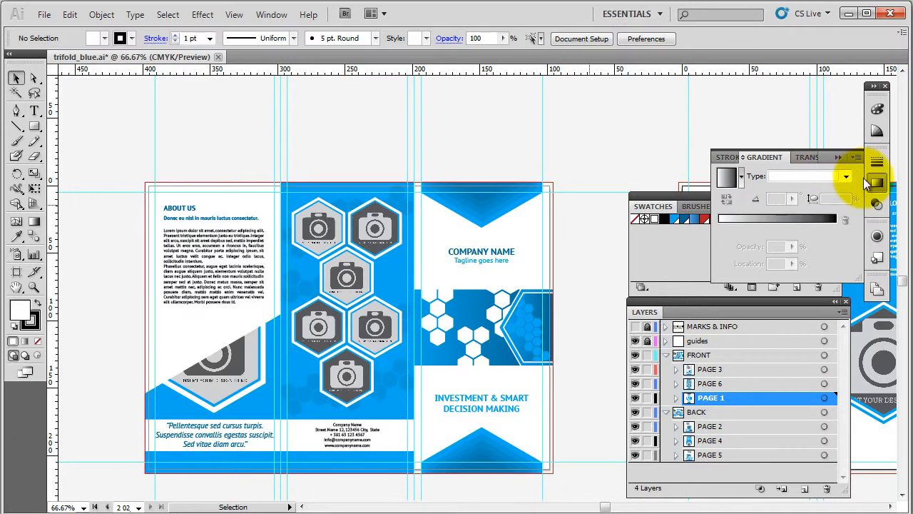
pyautogui.moveTo(777, 163); pyautogui.dragTo(585, 96)
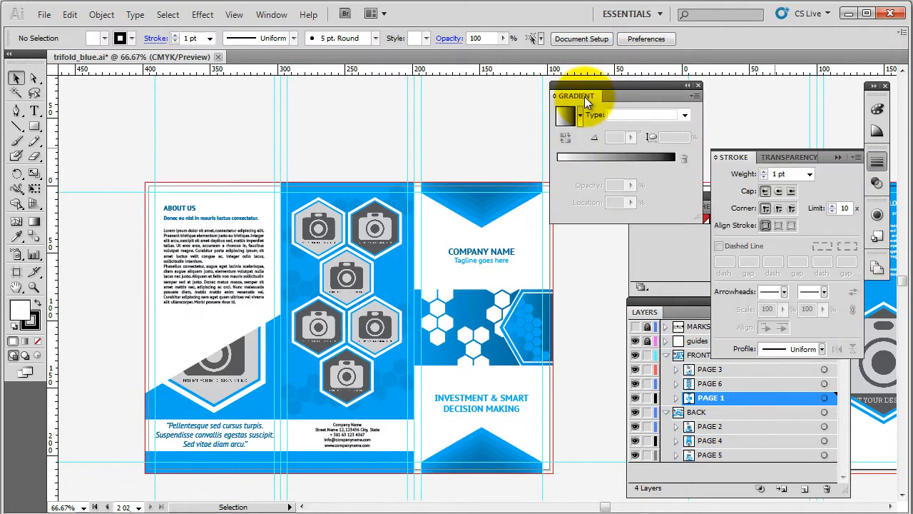
pyautogui.click(877, 164)
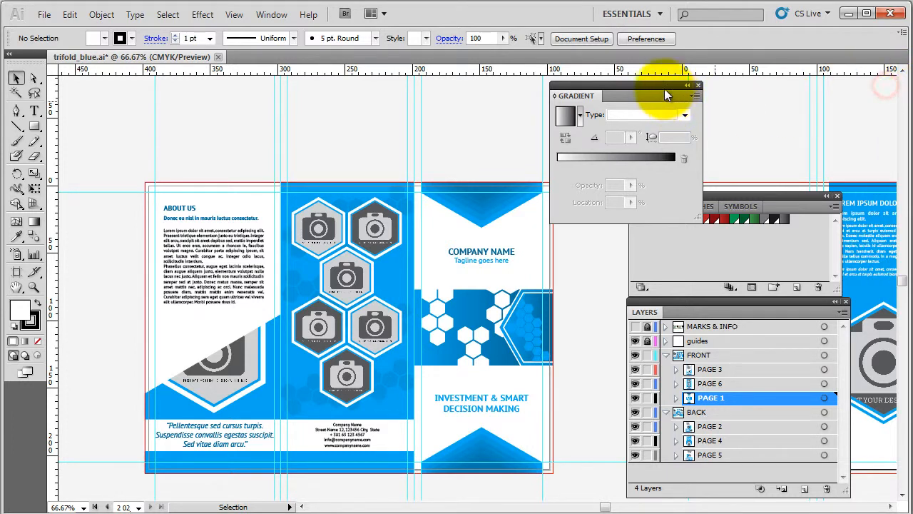
pyautogui.moveTo(664, 88); pyautogui.dragTo(857, 84)
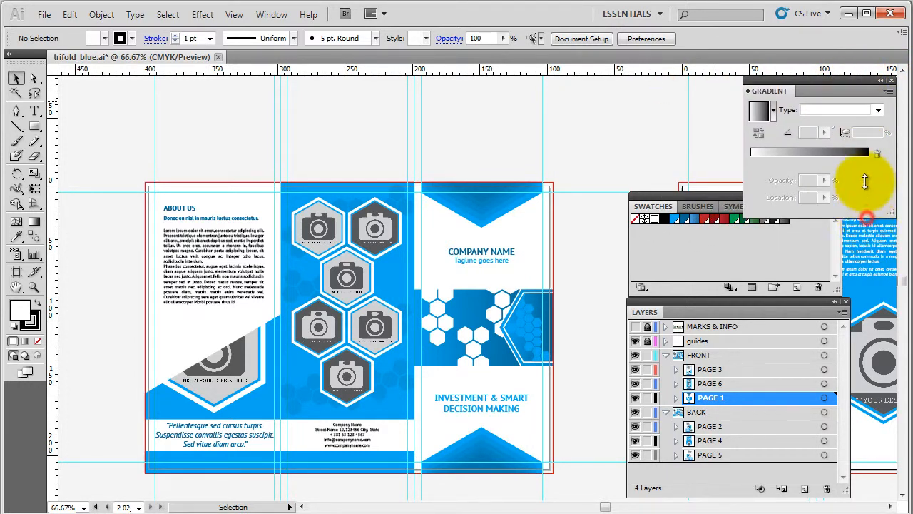
# - Dock the Swatches group below the Gradient panel and the Layers panel beside them, extending Layers to match their combined height
pyautogui.moveTo(694, 196)
pyautogui.mouseDown()
pyautogui.moveTo(701, 227)
pyautogui.moveTo(803, 231)
pyautogui.moveTo(800, 215)
pyautogui.mouseUp()
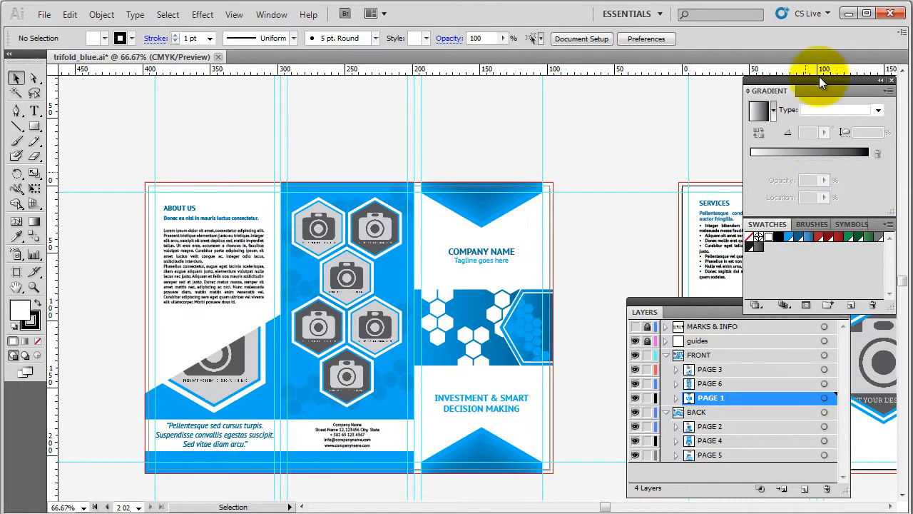
pyautogui.moveTo(819, 78); pyautogui.dragTo(664, 77)
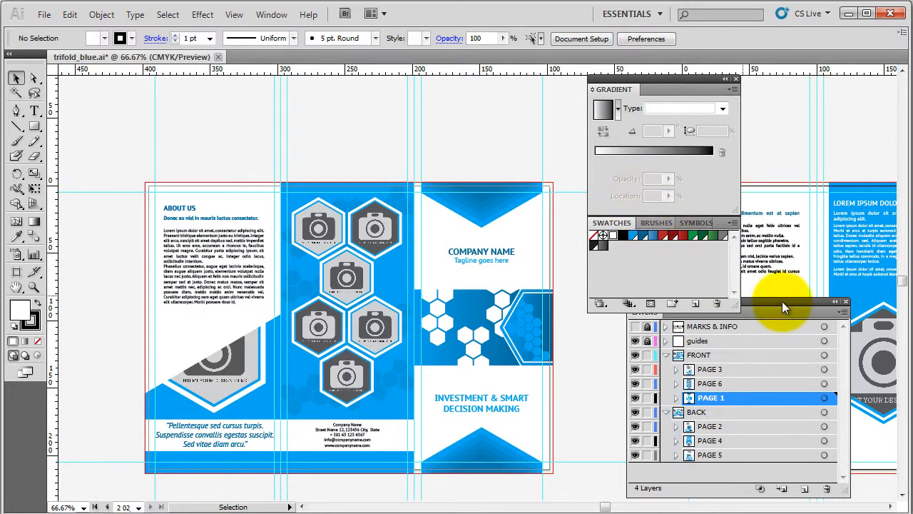
pyautogui.moveTo(782, 303); pyautogui.dragTo(615, 84)
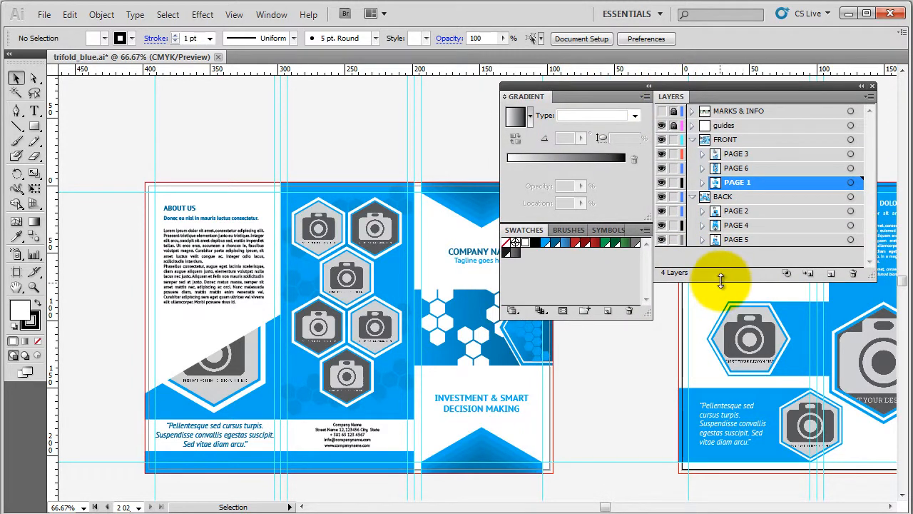
pyautogui.moveTo(720, 280); pyautogui.dragTo(727, 319)
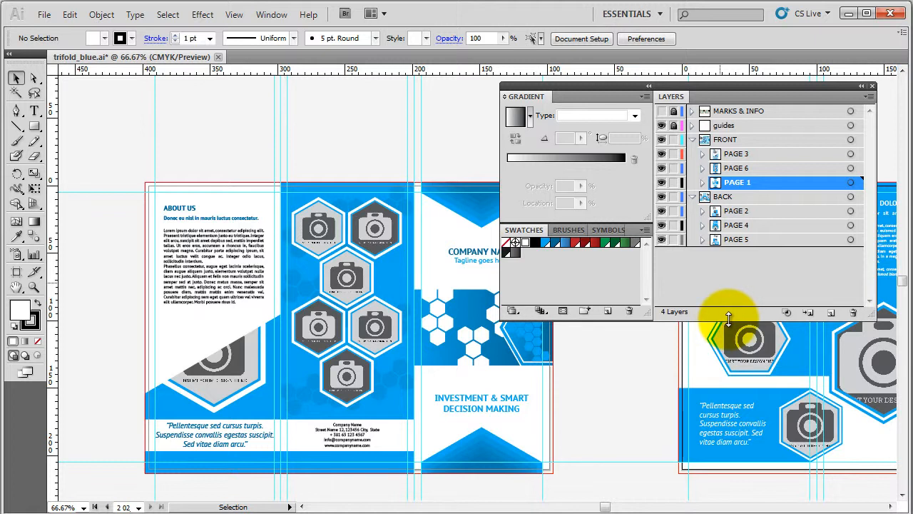
# - Show the Transparency panel with nothing selected, detach it from the Stroke panel, and collapse Stroke
pyautogui.click(302, 408)
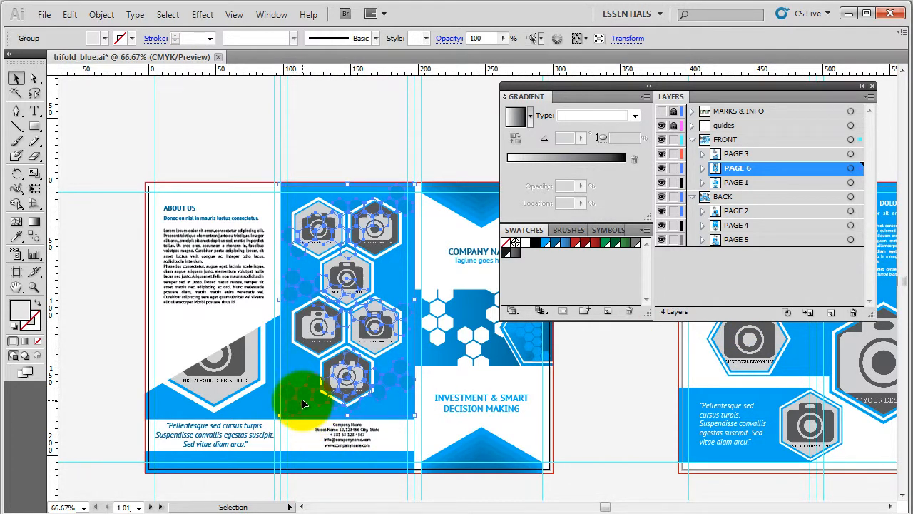
pyautogui.click(350, 153)
pyautogui.click(276, 20)
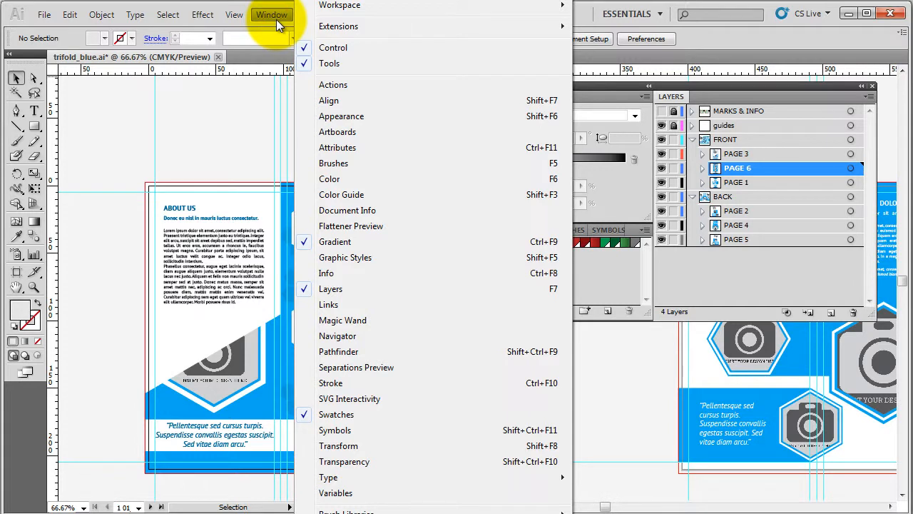
pyautogui.click(396, 462)
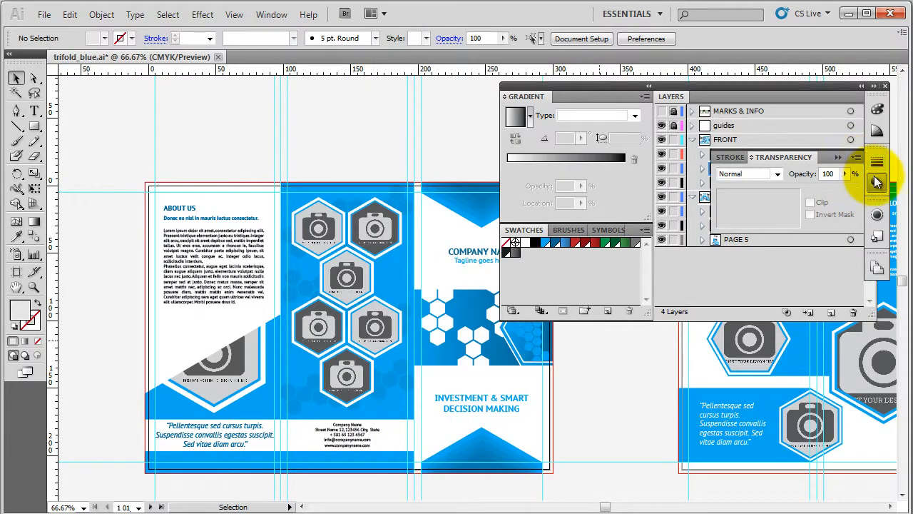
pyautogui.moveTo(809, 155)
pyautogui.mouseDown()
pyautogui.moveTo(805, 172)
pyautogui.moveTo(624, 348)
pyautogui.mouseUp()
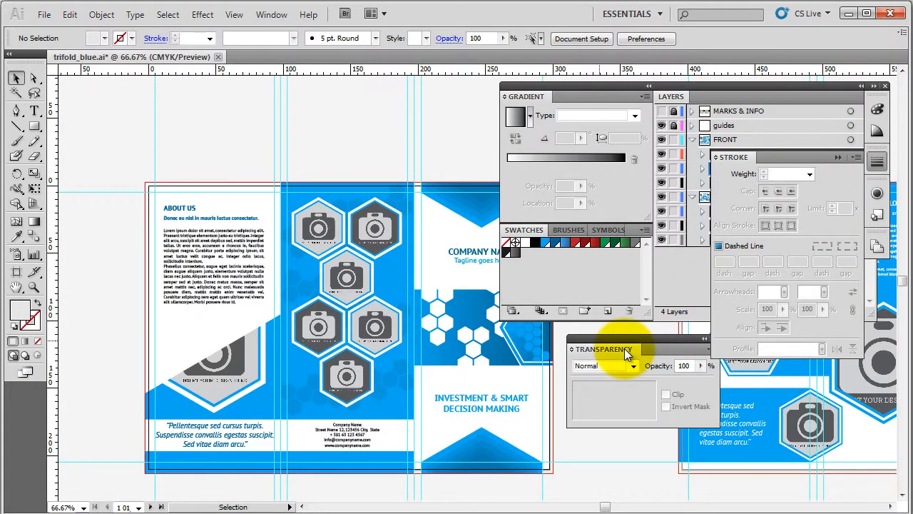
pyautogui.click(877, 161)
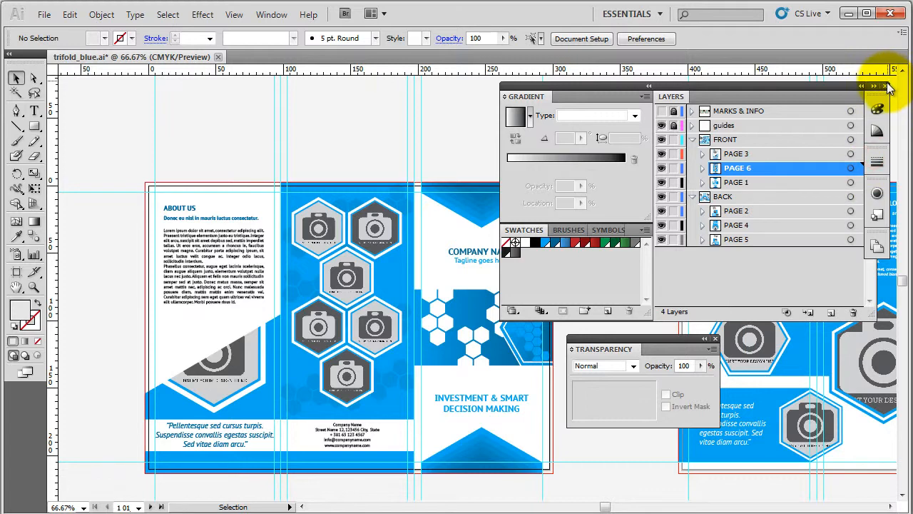
# - Close the leftover collapsed panels, and group Transparency with the Gradient panel, leaving Gradient in front
pyautogui.click(887, 85)
pyautogui.moveTo(668, 346); pyautogui.dragTo(593, 97)
pyautogui.click(525, 97)
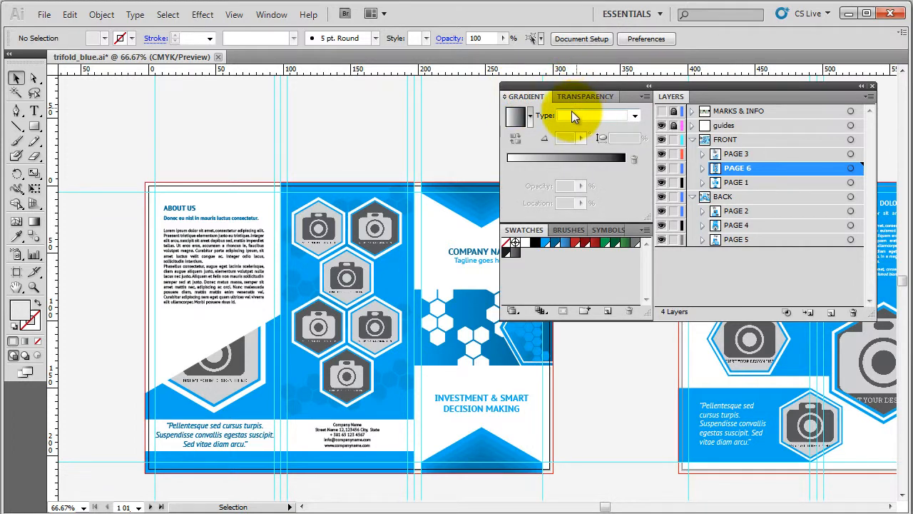
# - Show the Character panel for text formatting
pyautogui.click(279, 16)
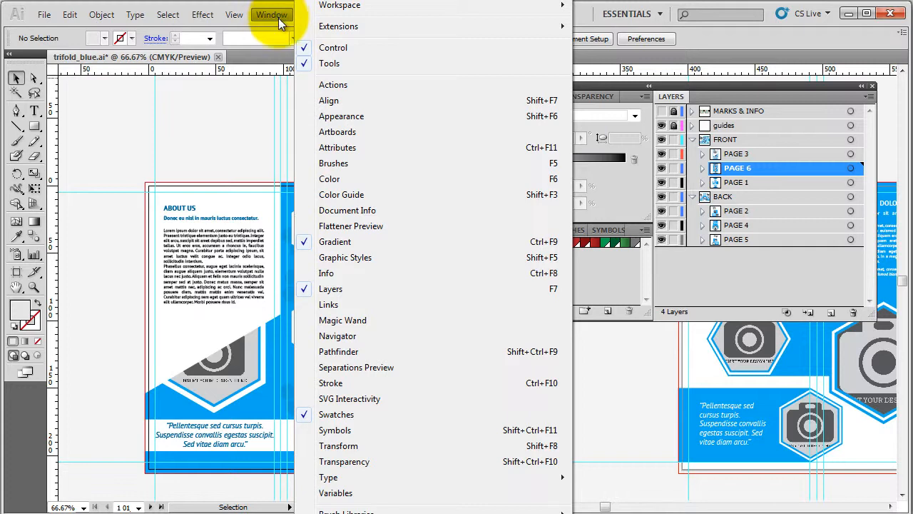
pyautogui.moveTo(351, 477)
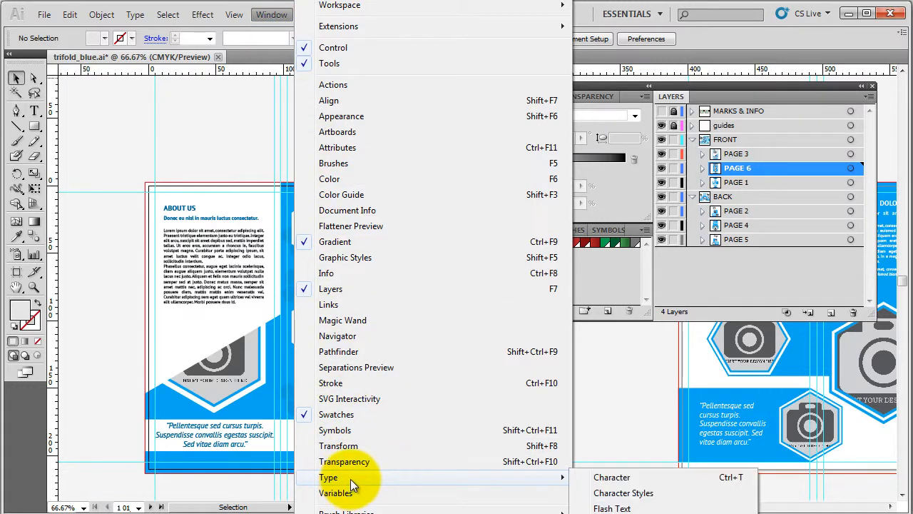
pyautogui.click(612, 478)
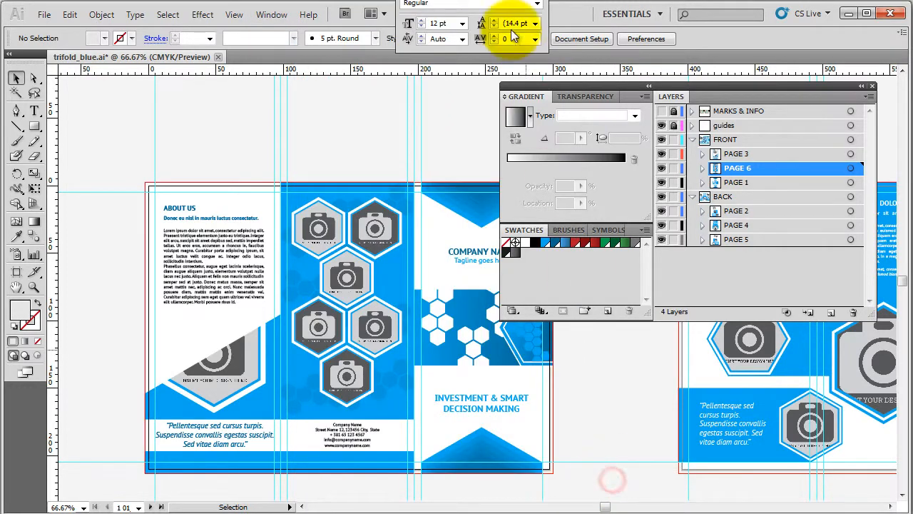
# - Move the Character panel clear of the other panels, show the Links panel, and group it with Layers
pyautogui.moveTo(534, 24); pyautogui.dragTo(147, 89)
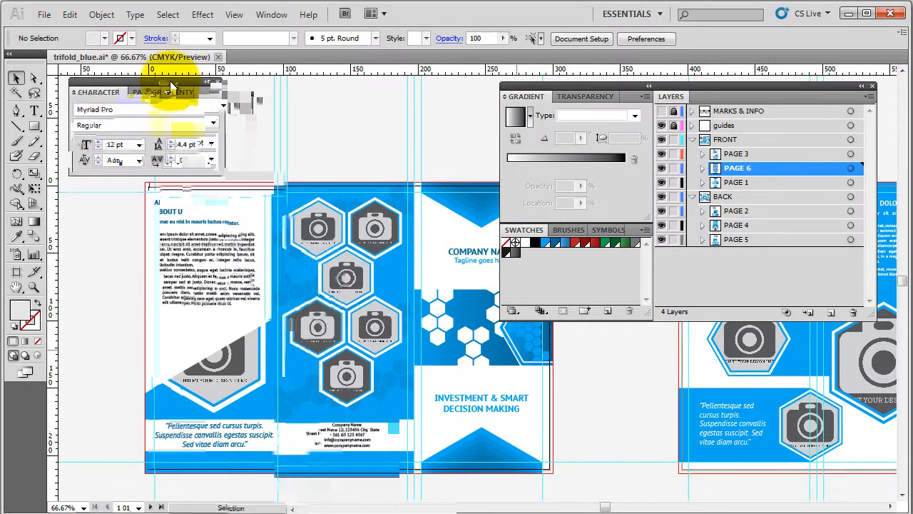
pyautogui.click(272, 17)
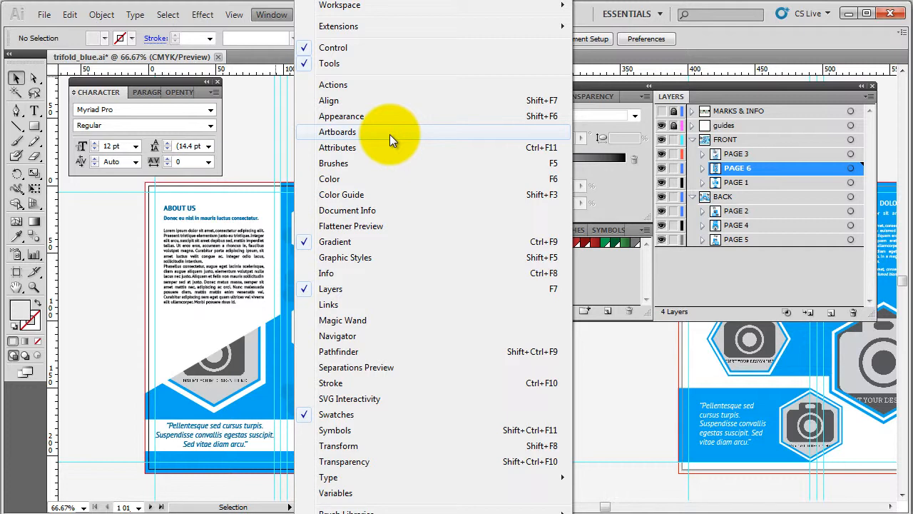
pyautogui.click(387, 303)
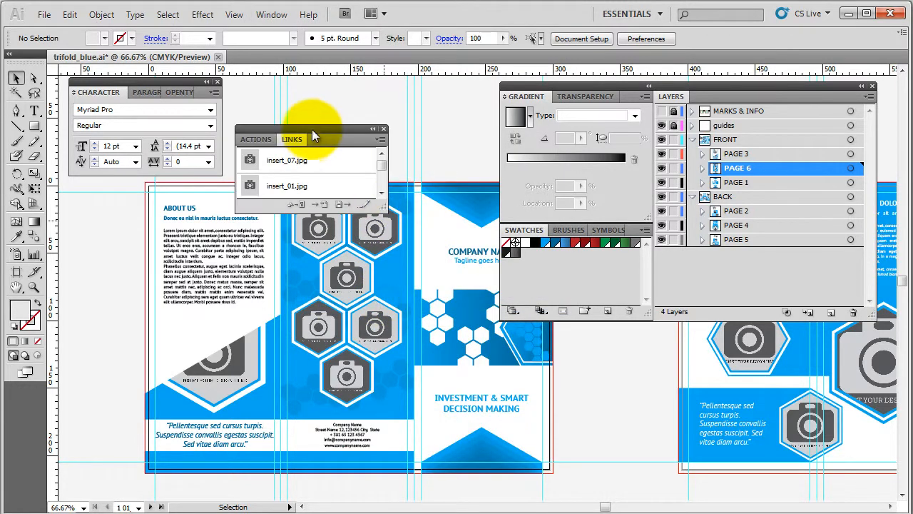
pyautogui.moveTo(319, 130); pyautogui.dragTo(764, 96)
# - Close the Actions panel in the Layers group and bring Layers to the front
pyautogui.rightClick(737, 97)
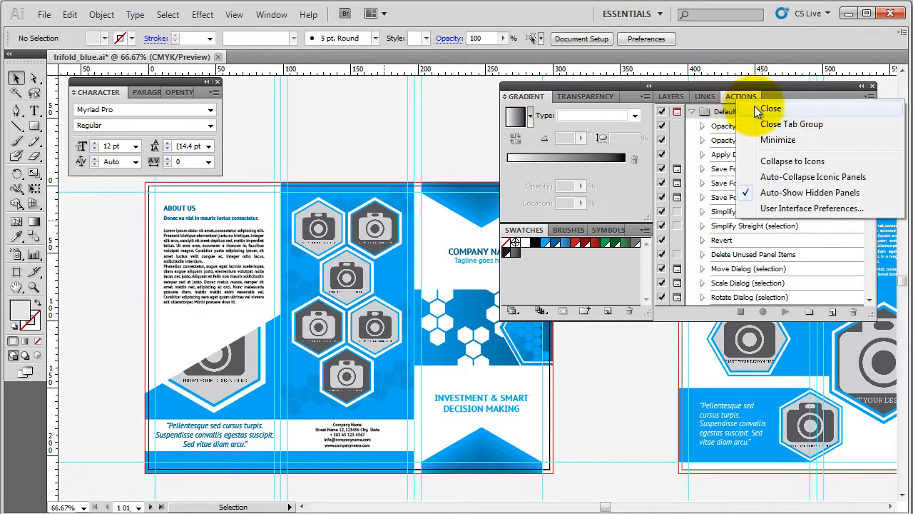
pyautogui.click(754, 105)
pyautogui.click(660, 94)
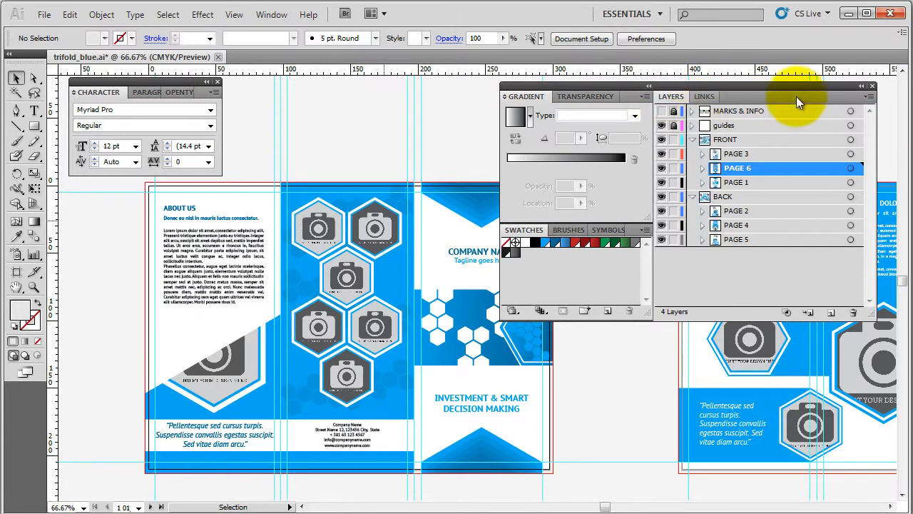
# - Dock the combined panel set along the workspace edge and shrink the Gradient panel to give Swatches more height
pyautogui.moveTo(713, 85); pyautogui.dragTo(735, 83)
pyautogui.moveTo(896, 197); pyautogui.dragTo(811, 193)
pyautogui.moveTo(655, 95); pyautogui.dragTo(893, 74)
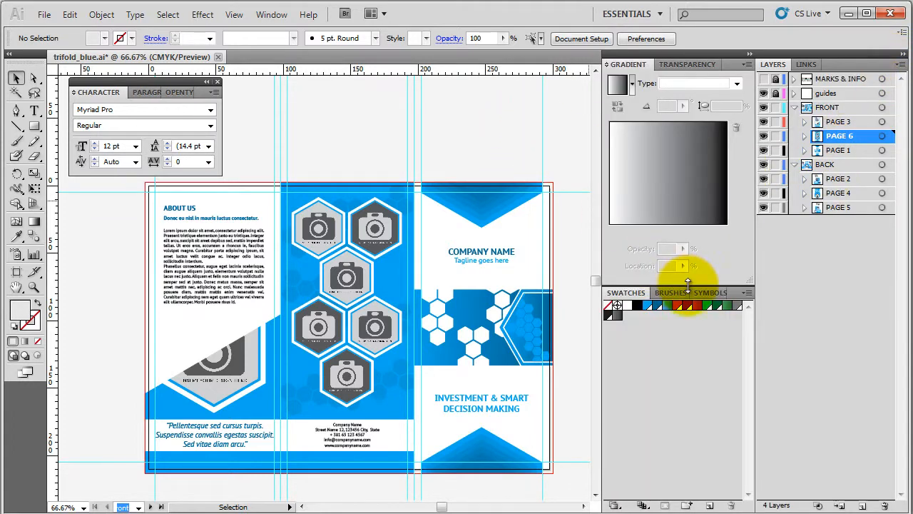
pyautogui.moveTo(689, 284); pyautogui.dragTo(694, 184)
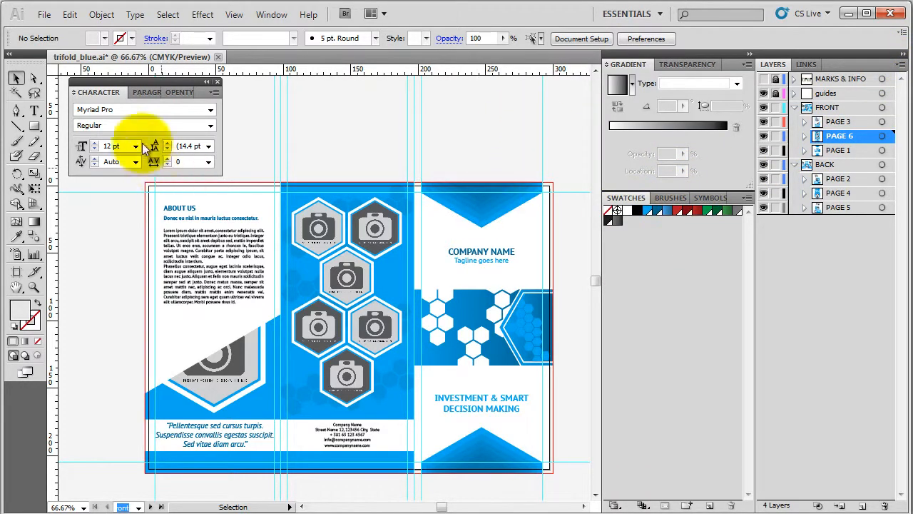
# - Dock the Character panel group below Swatches and expand it to show all its formatting options
pyautogui.moveTo(163, 84); pyautogui.dragTo(704, 507)
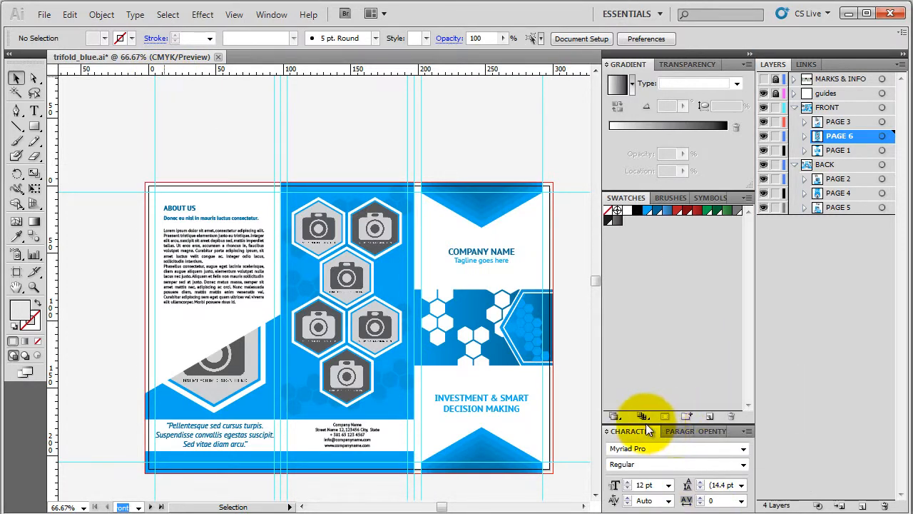
pyautogui.doubleClick(607, 433)
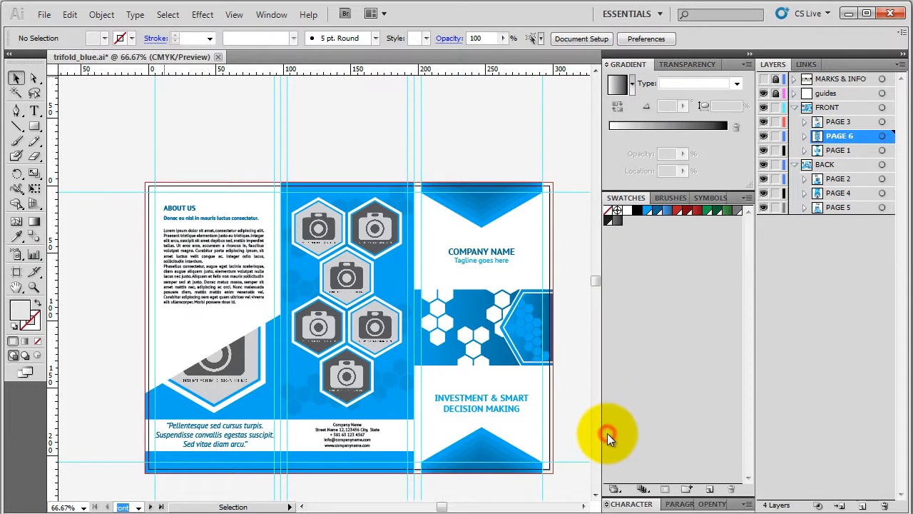
pyautogui.click(606, 504)
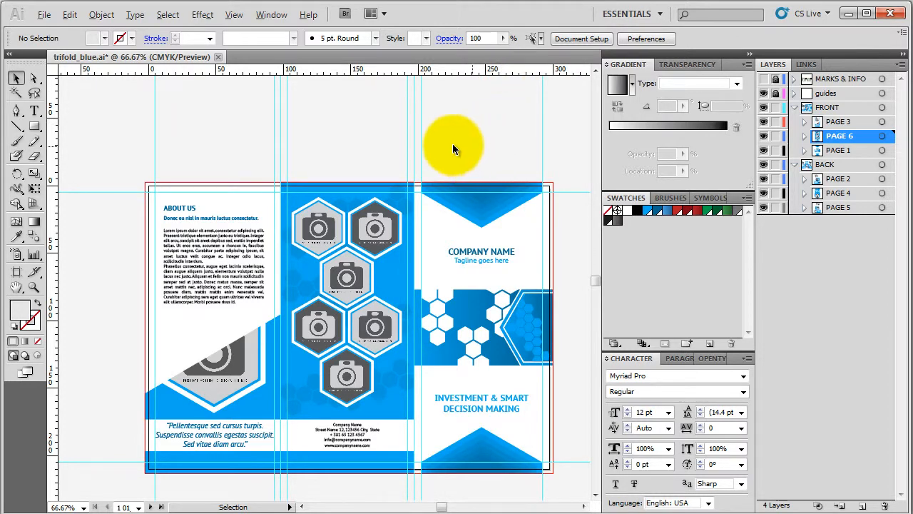
# - Examine the blue background shapes on the brochure's back and front artboards, leaving nothing selected
pyautogui.scroll(-2, 179, 175)
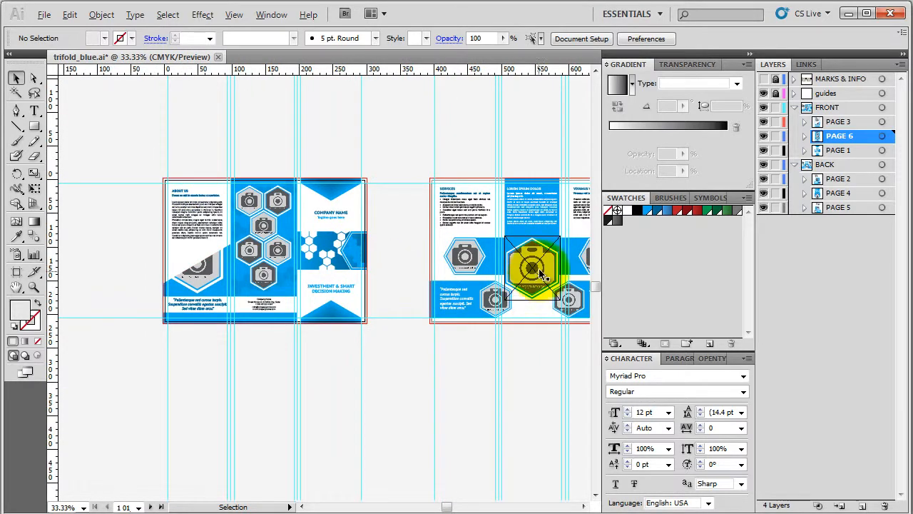
pyautogui.scroll(2, 530, 264)
pyautogui.scroll(-1, 214, 285)
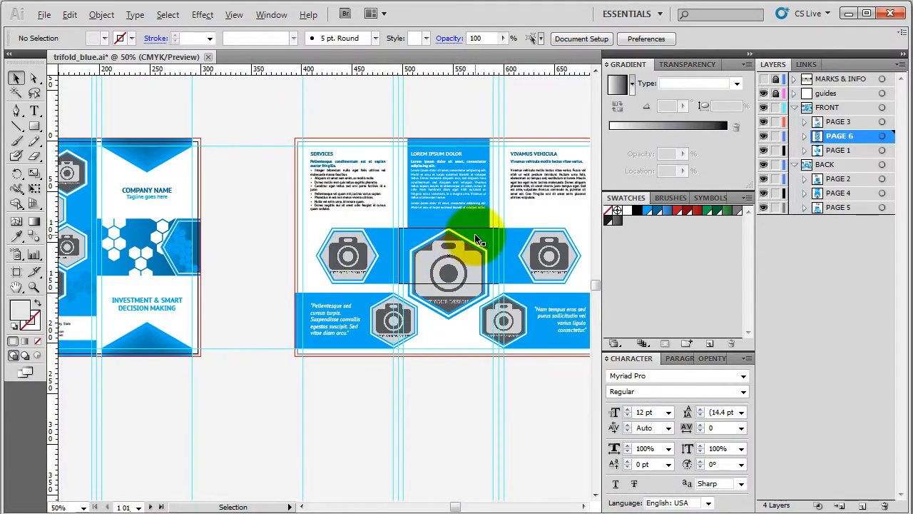
pyautogui.scroll(2, 473, 174)
pyautogui.click(500, 257)
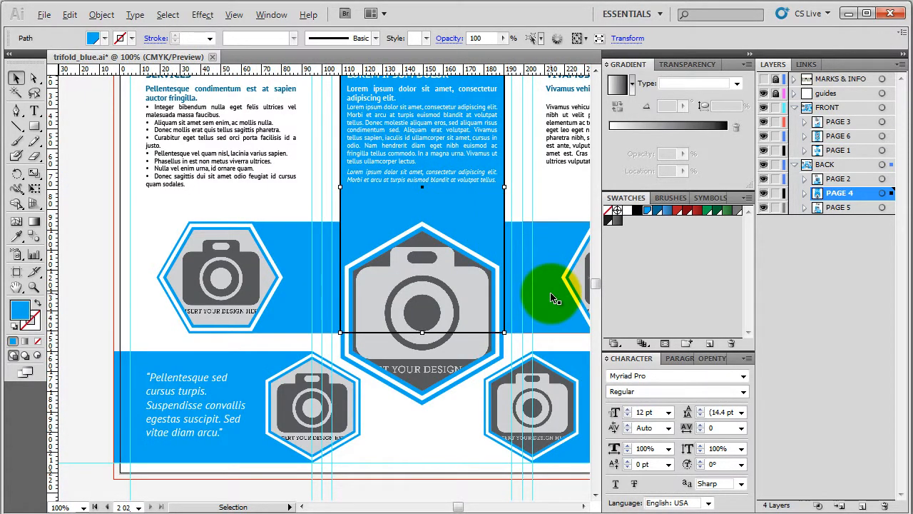
pyautogui.scroll(-2, 536, 289)
pyautogui.click(287, 257)
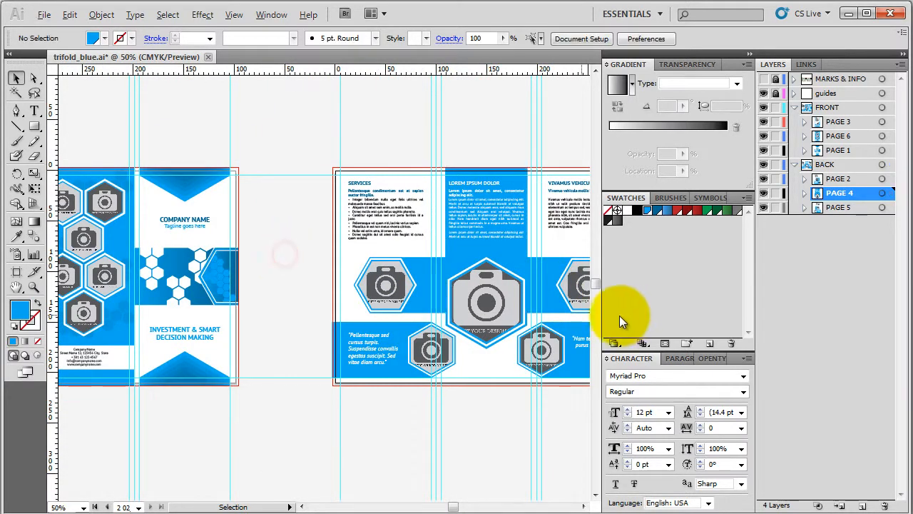
pyautogui.scroll(-1, 573, 314)
pyautogui.scroll(3, 221, 327)
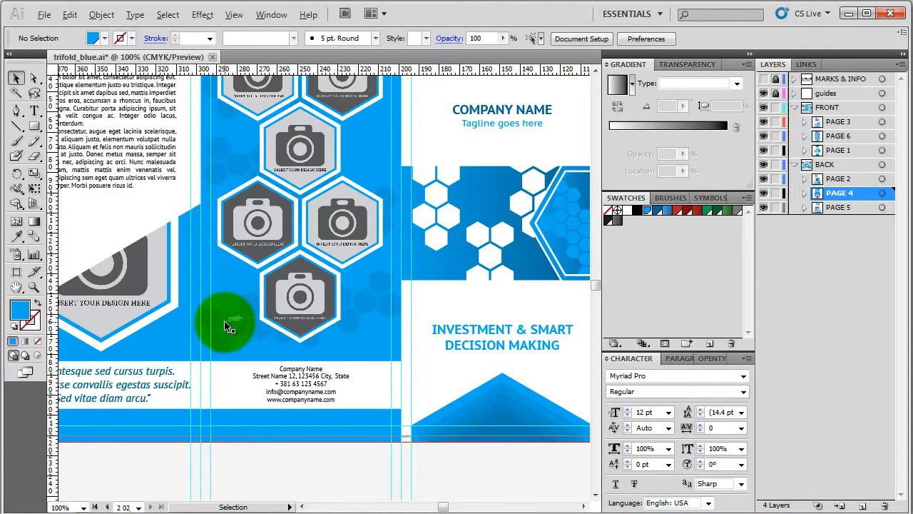
pyautogui.click(226, 287)
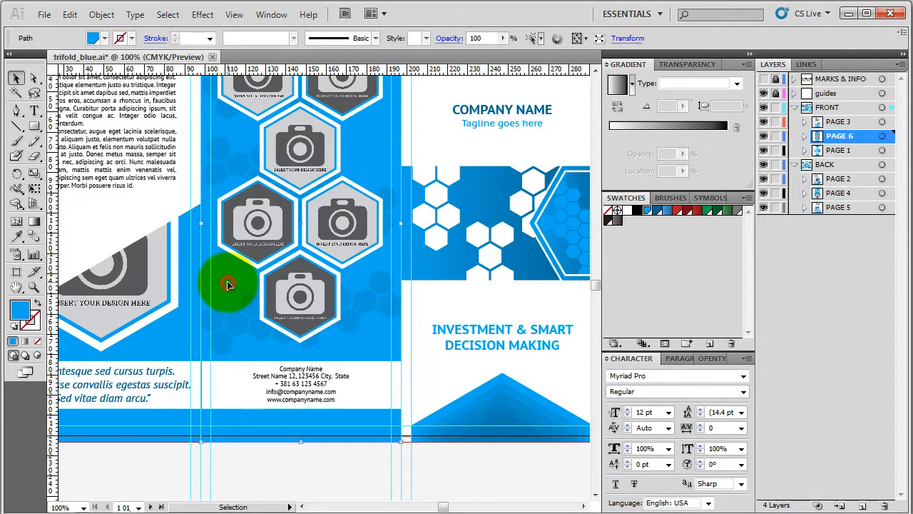
pyautogui.click(444, 483)
pyautogui.scroll(-1, 371, 461)
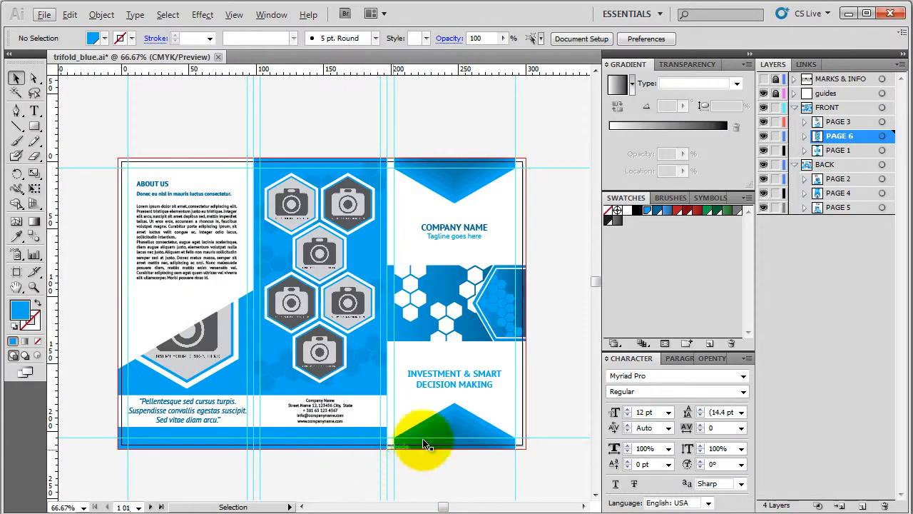
# - Try to set the black value of the light blue global swatch to 50%
pyautogui.doubleClick(648, 213)
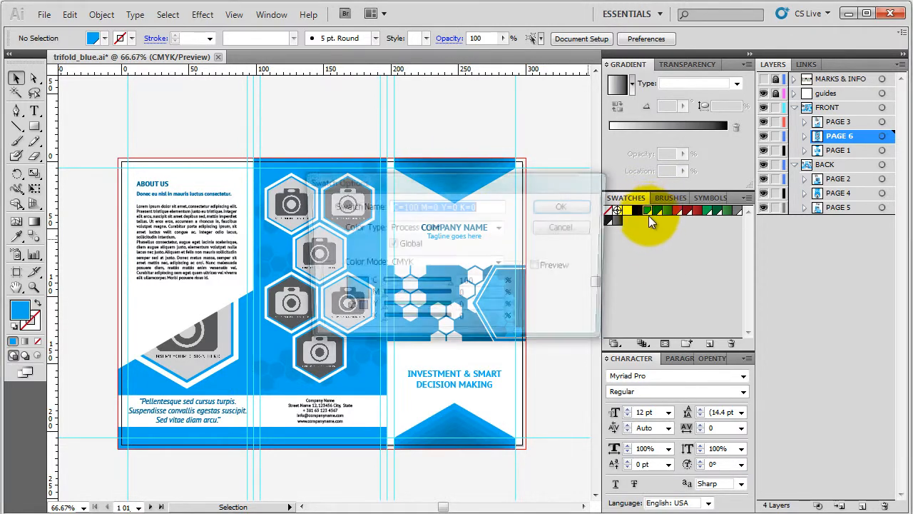
pyautogui.moveTo(503, 181); pyautogui.dragTo(605, 236)
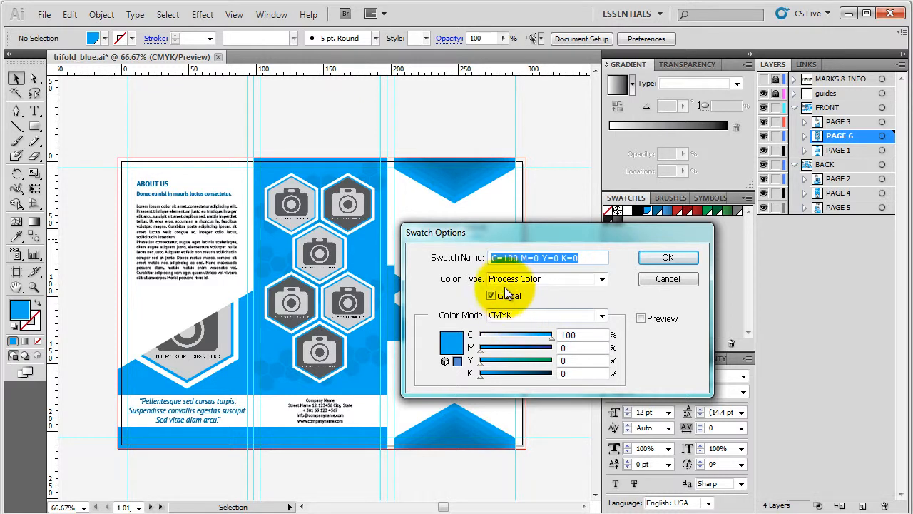
pyautogui.doubleClick(594, 372)
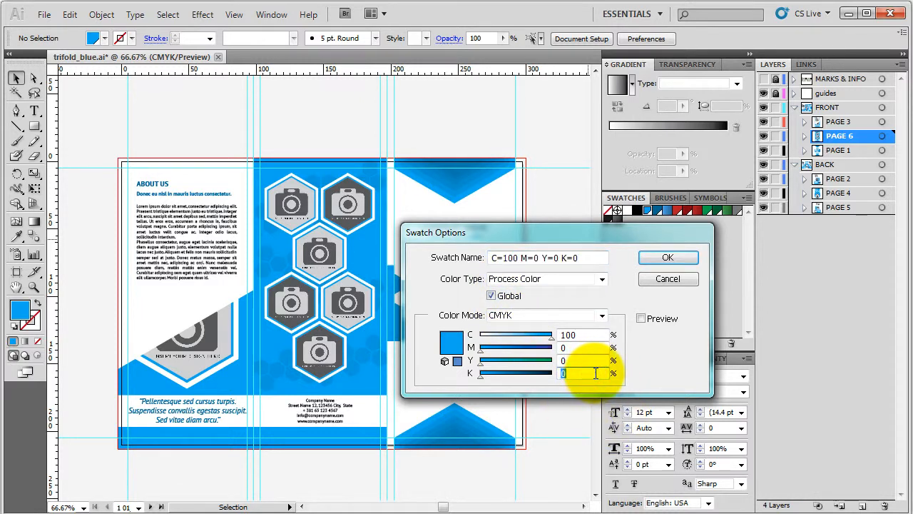
pyautogui.press('Tab')
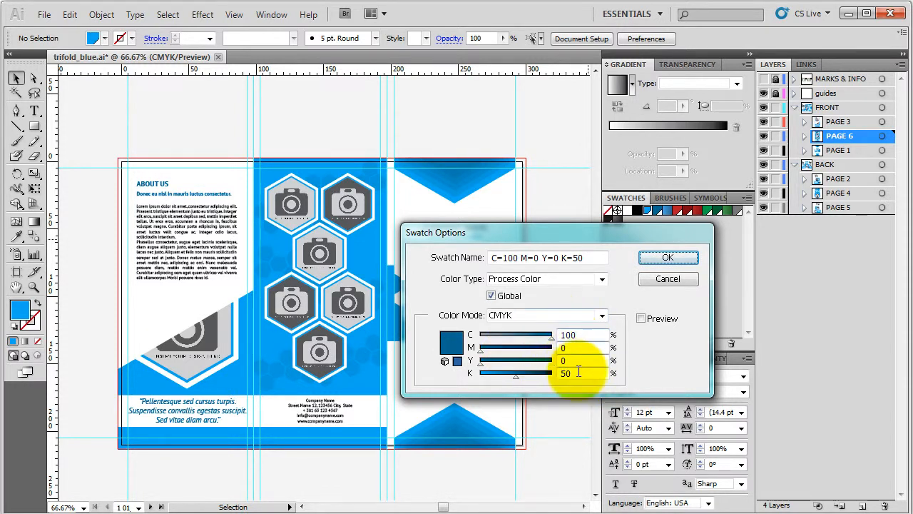
pyautogui.click(672, 258)
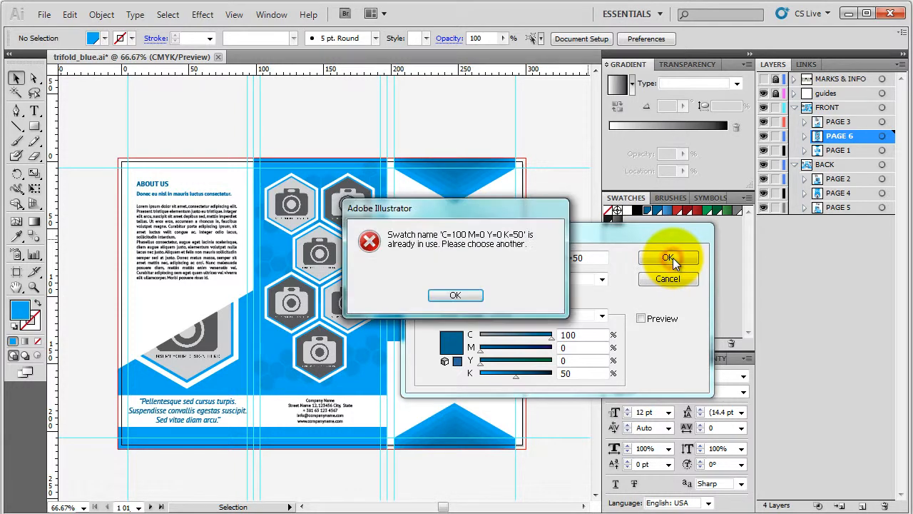
pyautogui.click(437, 293)
pyautogui.press('Escape')
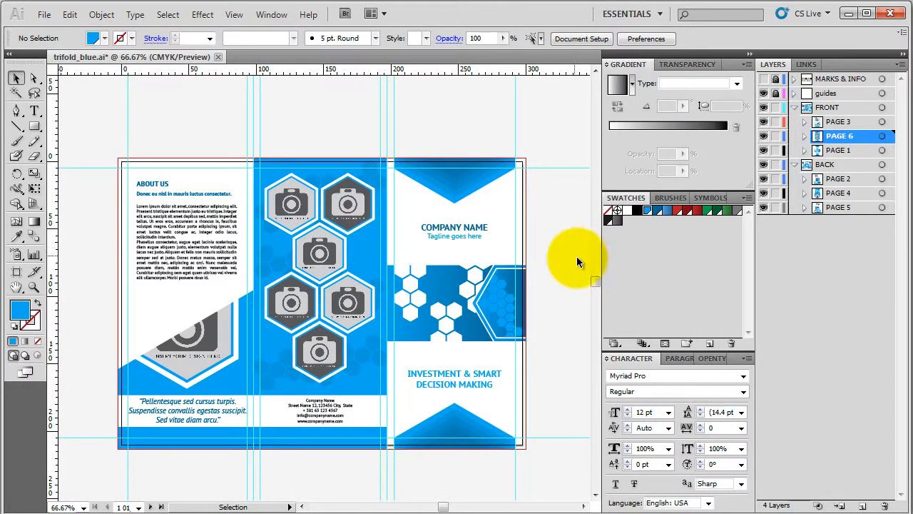
# - Set the light blue global swatch's magenta and black to 50% with the preview on, and apply the change
pyautogui.doubleClick(648, 209)
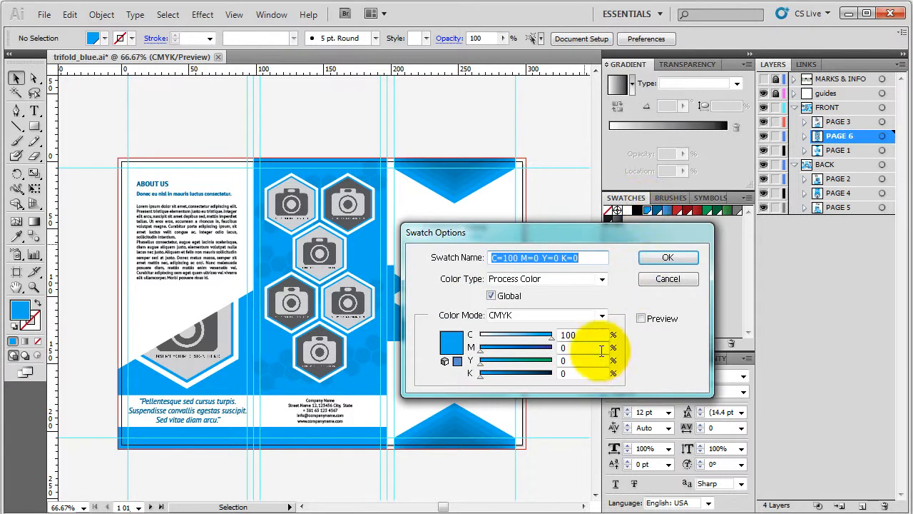
pyautogui.doubleClick(571, 335)
pyautogui.doubleClick(580, 348)
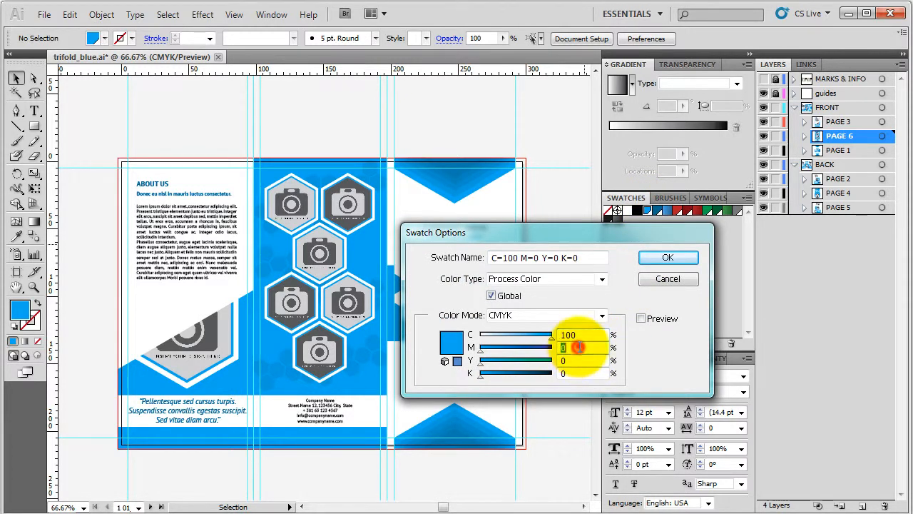
pyautogui.write('50')
pyautogui.press('Tab')
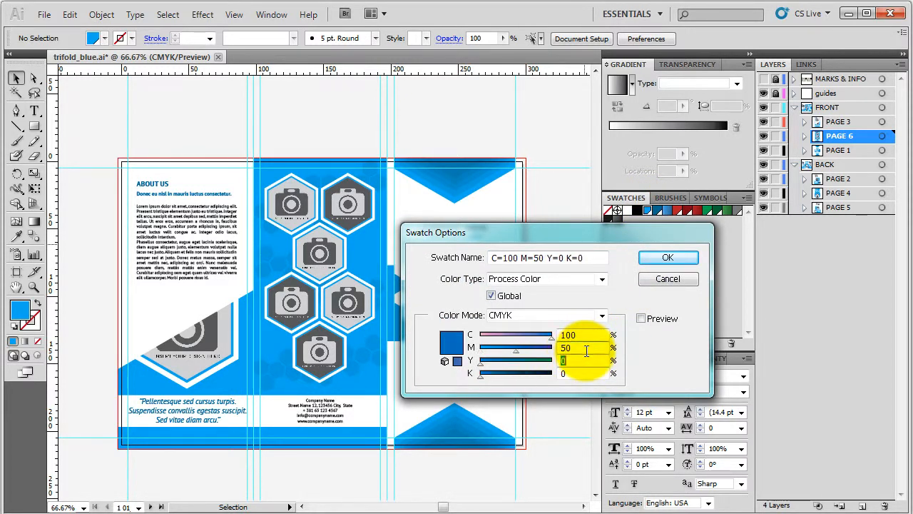
pyautogui.write('50')
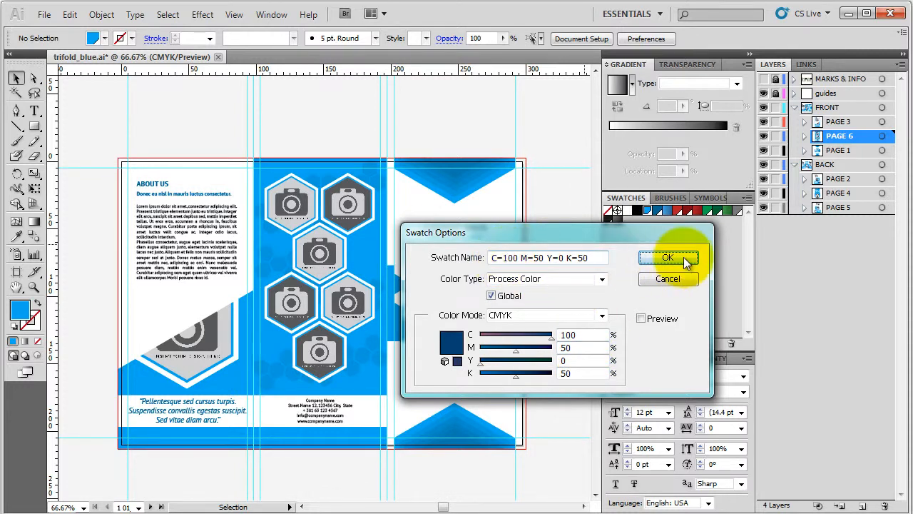
pyautogui.click(640, 318)
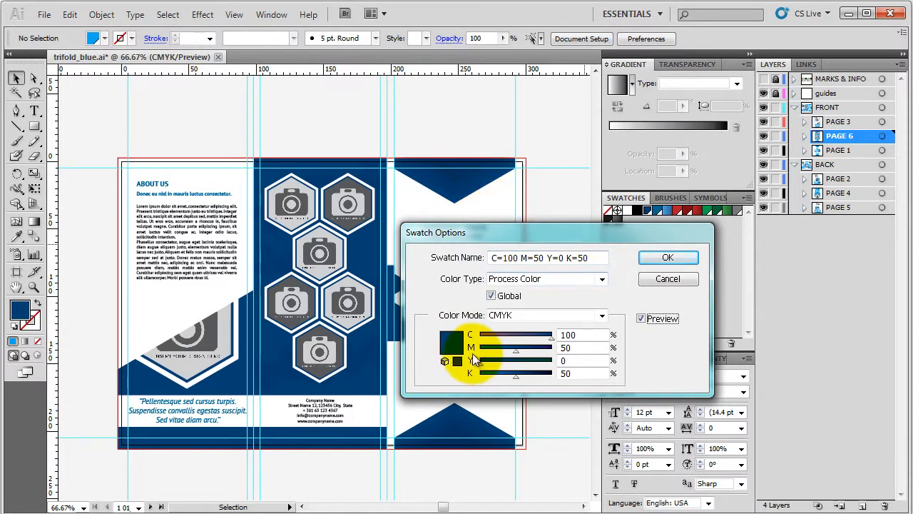
pyautogui.click(696, 257)
# - Set magenta and yellow to 50% in the second blue global swatch, C=100 M=0 Y=0 K=50
pyautogui.keyDown('ctrl'); pyautogui.keyDown('alt'); pyautogui.click(186, 323); pyautogui.keyUp('alt'); pyautogui.keyUp('ctrl')
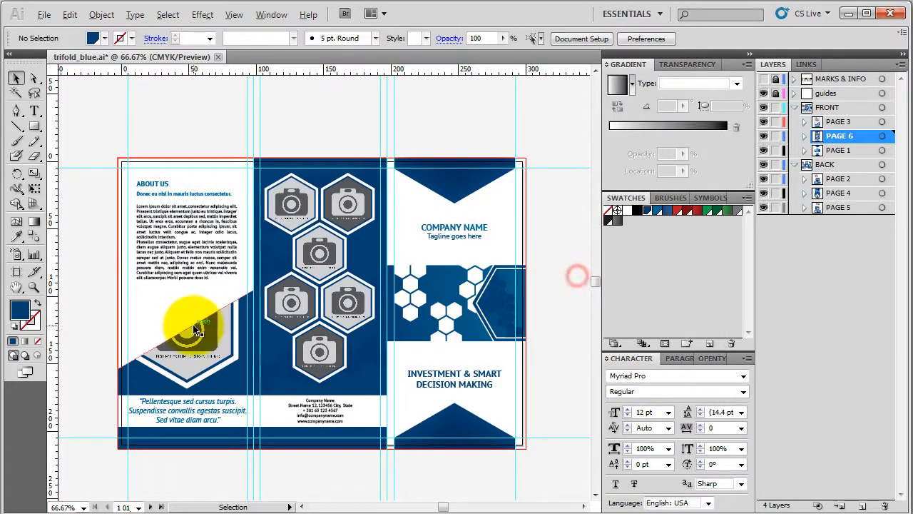
pyautogui.keyDown('ctrl'); pyautogui.keyDown('alt'); pyautogui.click(189, 327); pyautogui.keyUp('alt'); pyautogui.keyUp('ctrl')
pyautogui.keyDown('ctrl'); pyautogui.click(498, 325); pyautogui.keyUp('ctrl')
pyautogui.keyDown('ctrl'); pyautogui.click(499, 257); pyautogui.keyUp('ctrl')
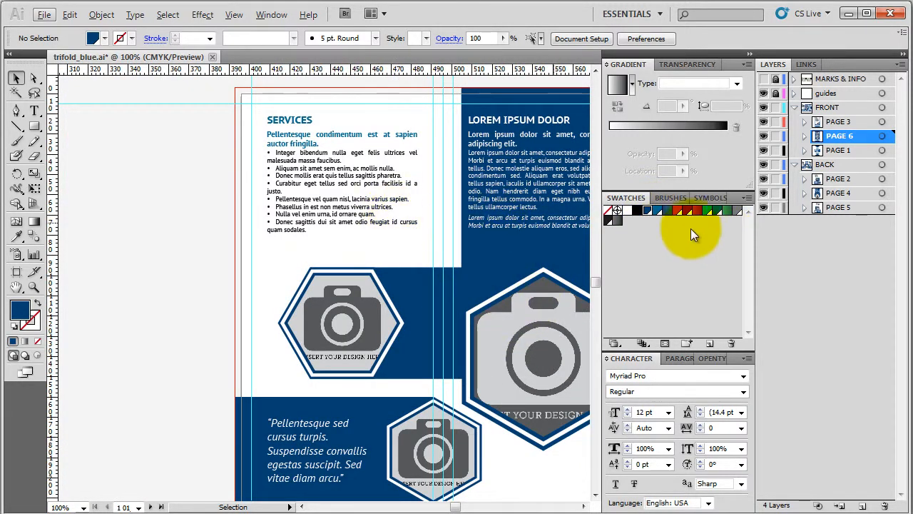
pyautogui.click(658, 213)
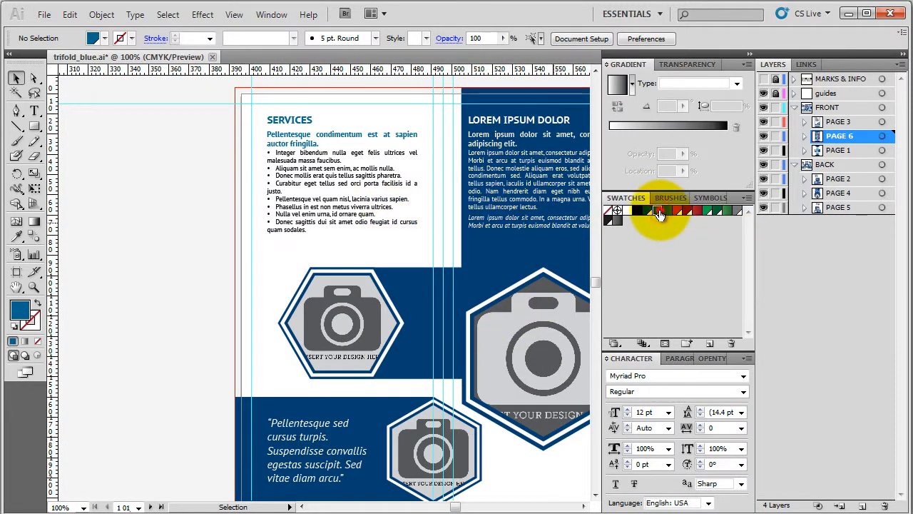
pyautogui.doubleClick(658, 213)
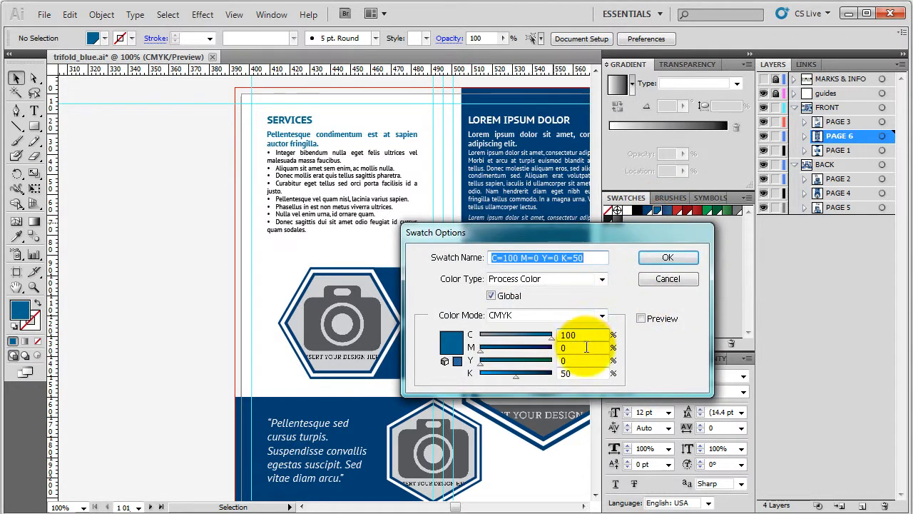
pyautogui.doubleClick(586, 347)
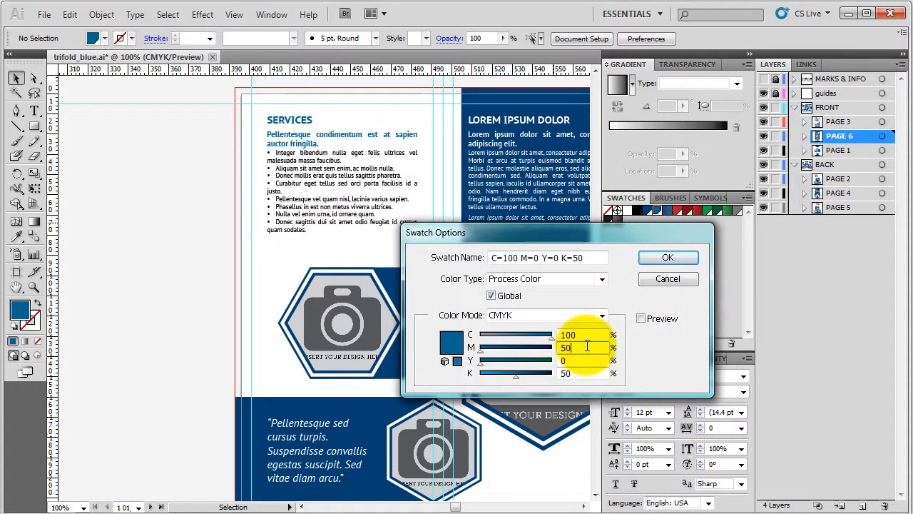
pyautogui.press('Tab')
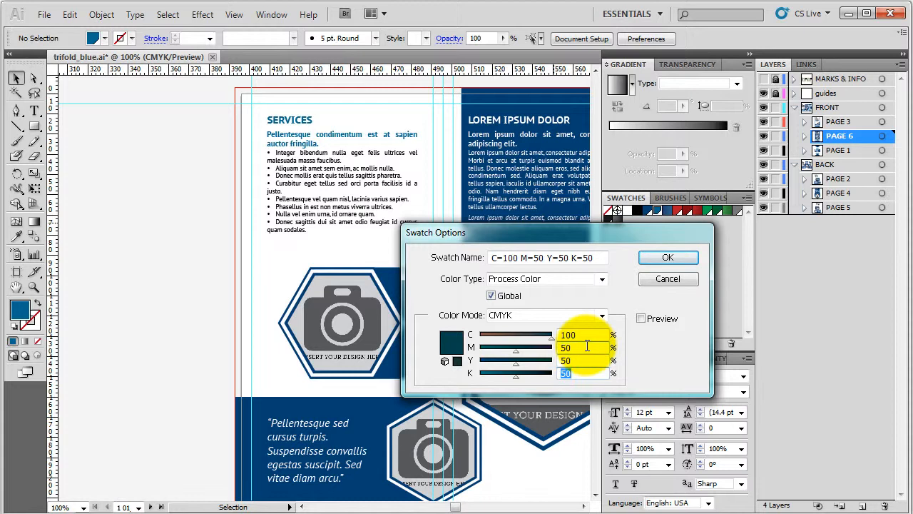
pyautogui.click(661, 258)
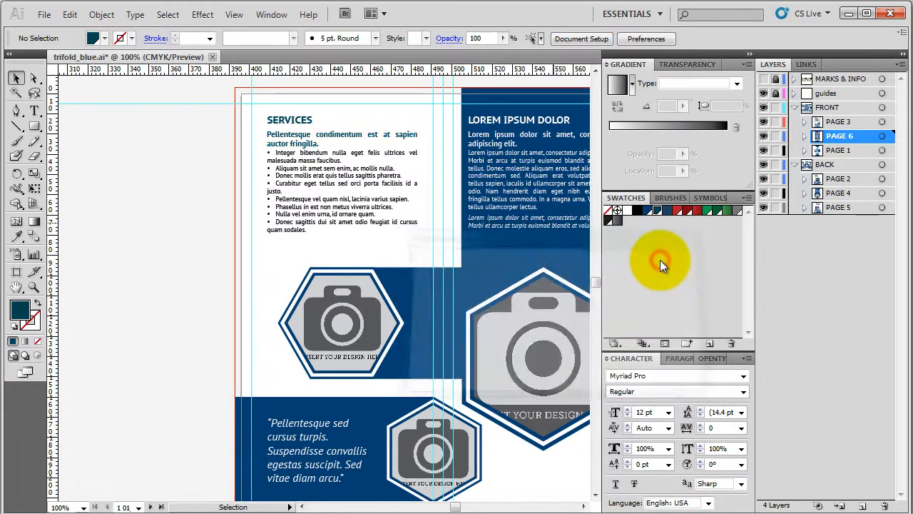
# - Try to fill the hexagon-patterned gradient band on the front cover with dark red (R=142 G=32 B=32), and undo the fill
pyautogui.scroll(4, 269, 120)
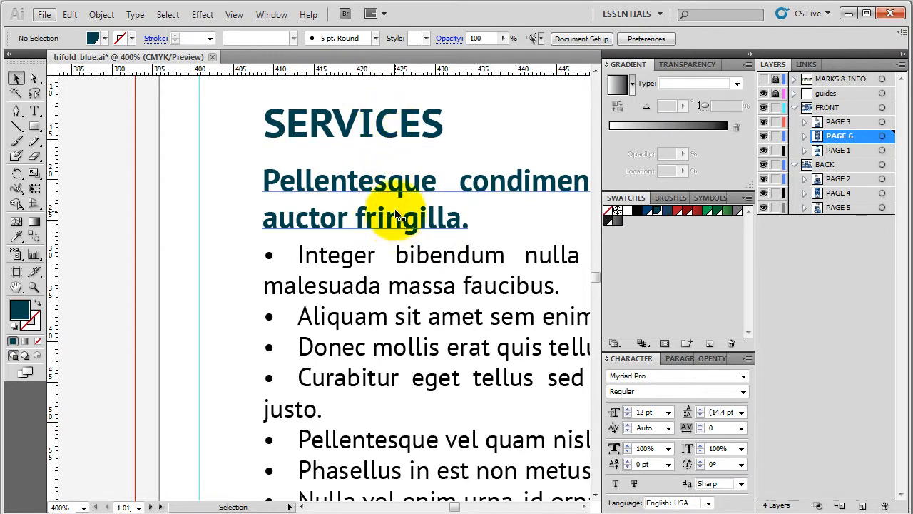
pyautogui.scroll(-5, 428, 200)
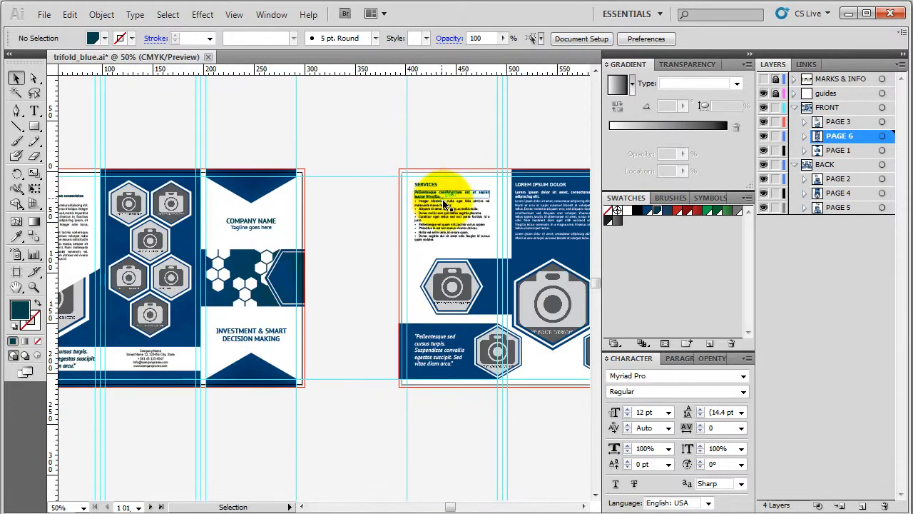
pyautogui.scroll(-2, 342, 219)
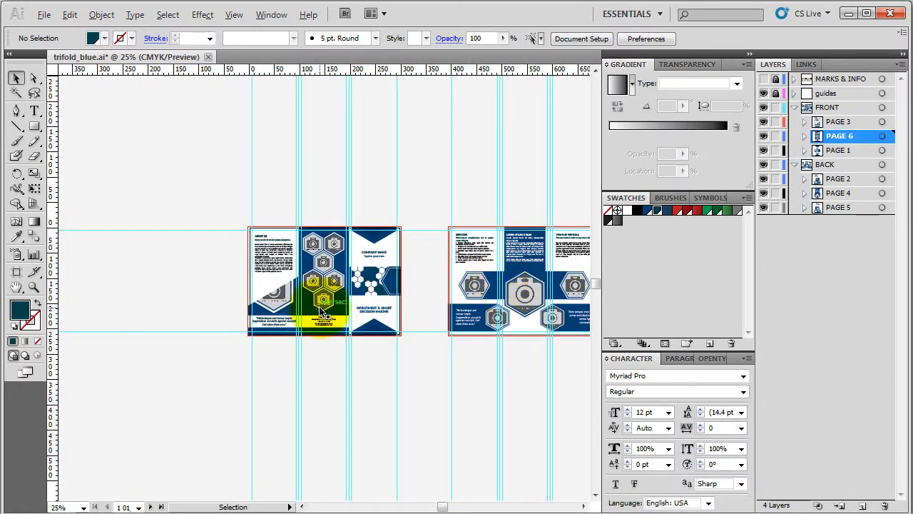
pyautogui.scroll(3, 341, 214)
pyautogui.scroll(2, 398, 187)
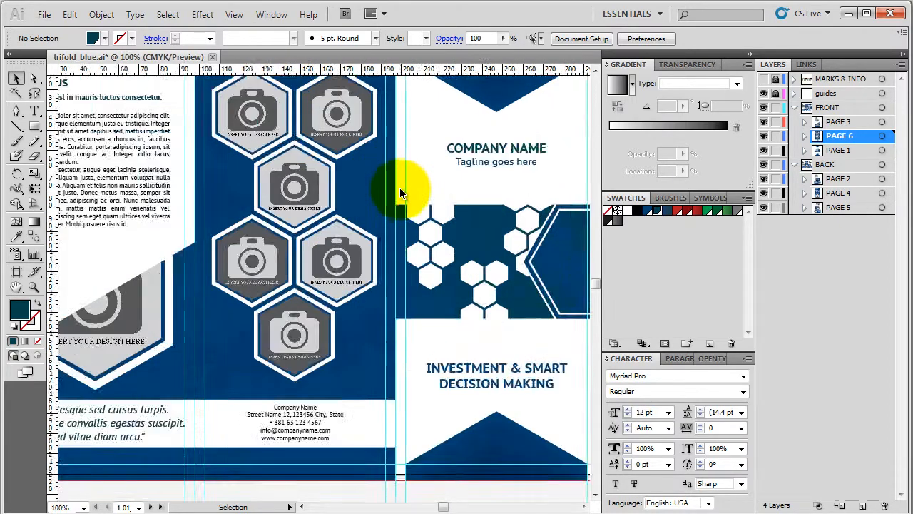
pyautogui.click(394, 251)
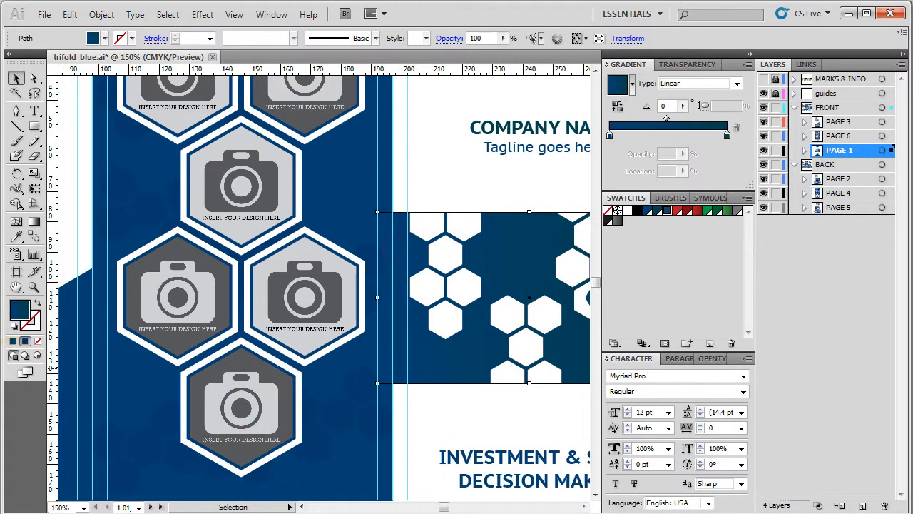
pyautogui.doubleClick(24, 313)
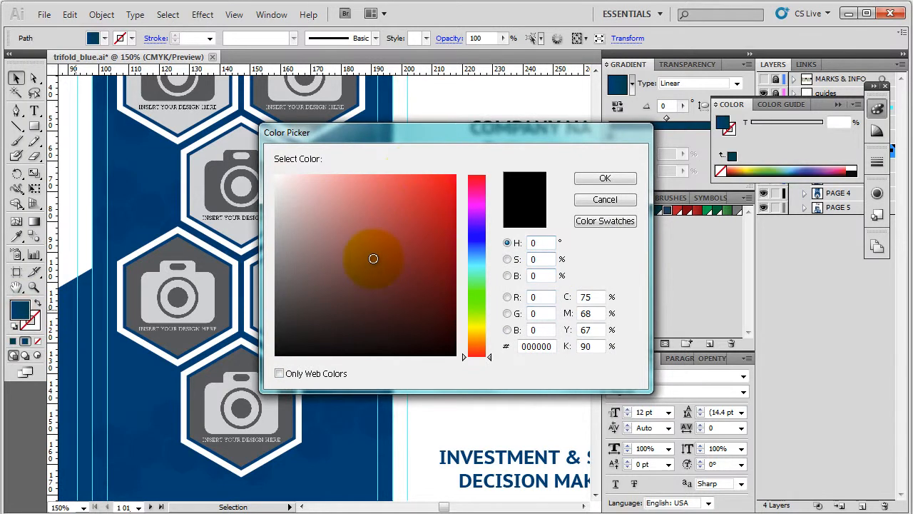
pyautogui.moveTo(373, 257)
pyautogui.mouseDown()
pyautogui.moveTo(421, 218)
pyautogui.moveTo(417, 252)
pyautogui.mouseUp()
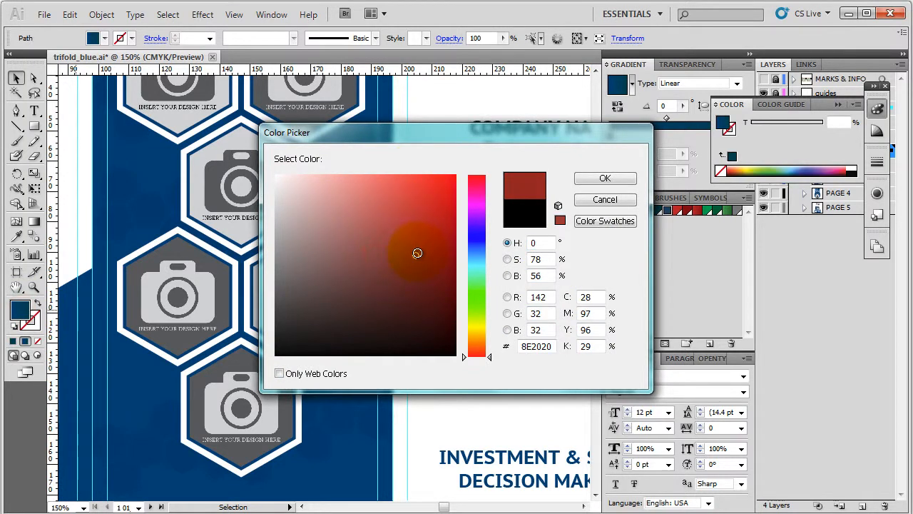
pyautogui.click(631, 182)
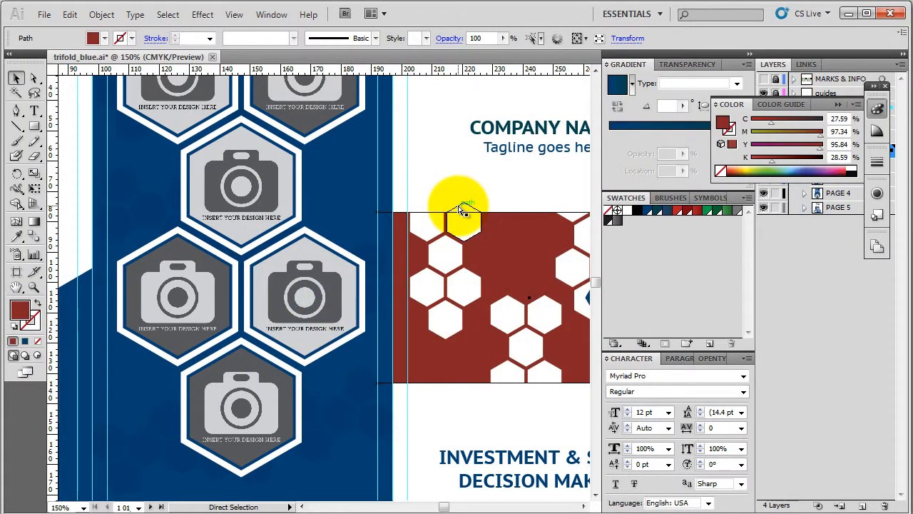
pyautogui.hotkey('ctrl', 'z')
# - Select all objects that share the fill color of the gradient band on the front cover
pyautogui.click(460, 190)
pyautogui.click(526, 262)
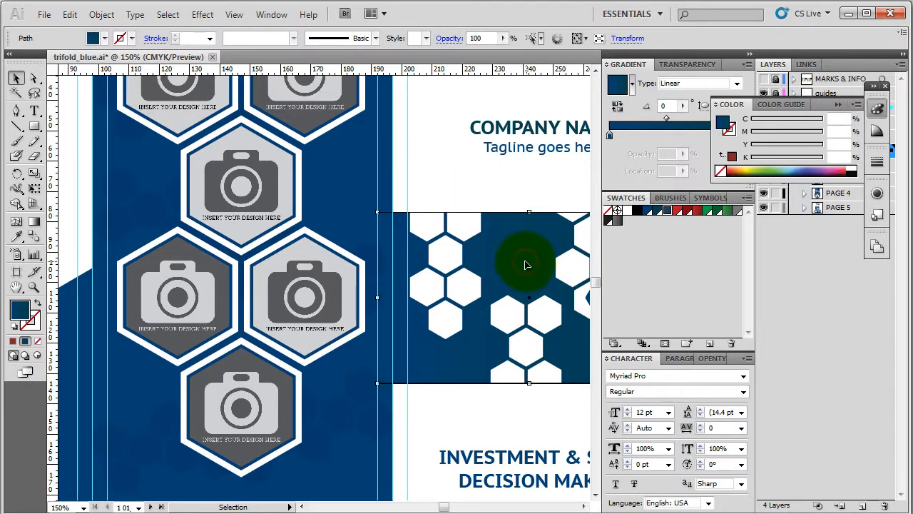
pyautogui.scroll(-2, 261, 272)
pyautogui.scroll(1, 388, 276)
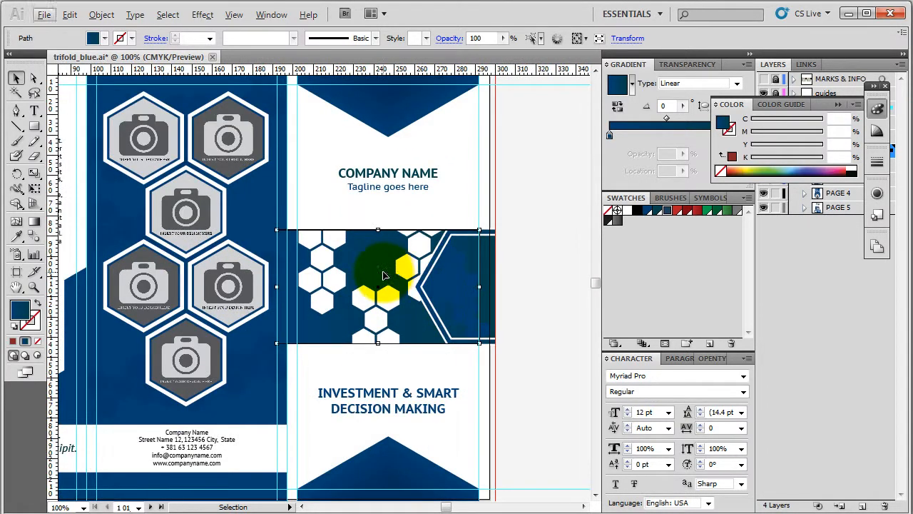
pyautogui.click(177, 15)
pyautogui.moveTo(164, 150)
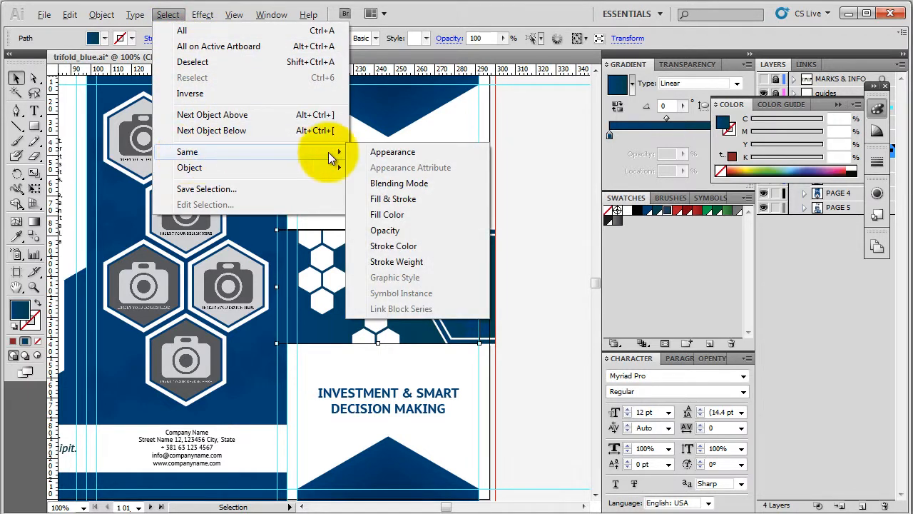
pyautogui.click(443, 214)
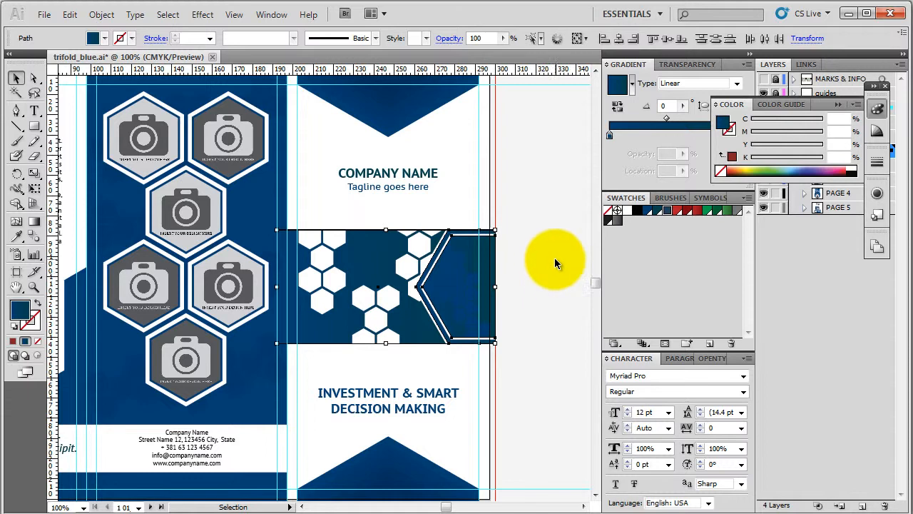
pyautogui.scroll(-2, 230, 293)
pyautogui.scroll(-1, 254, 296)
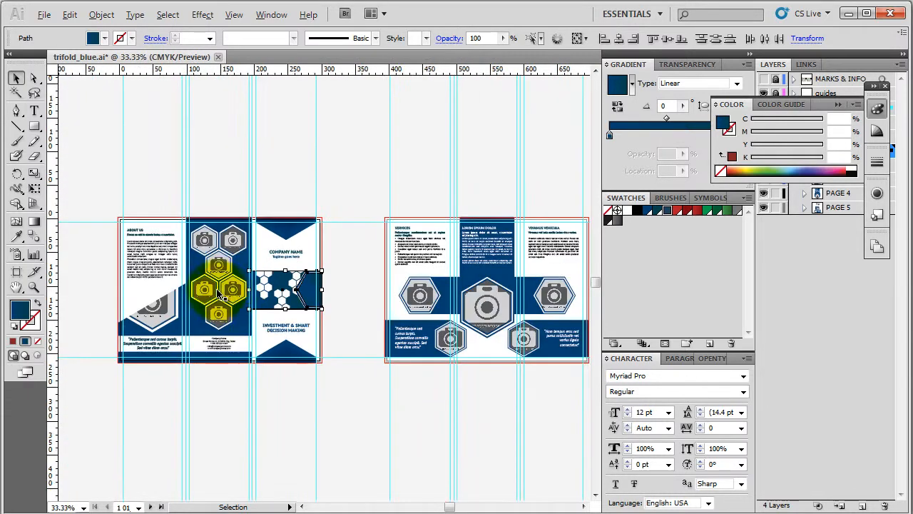
pyautogui.scroll(2, 333, 297)
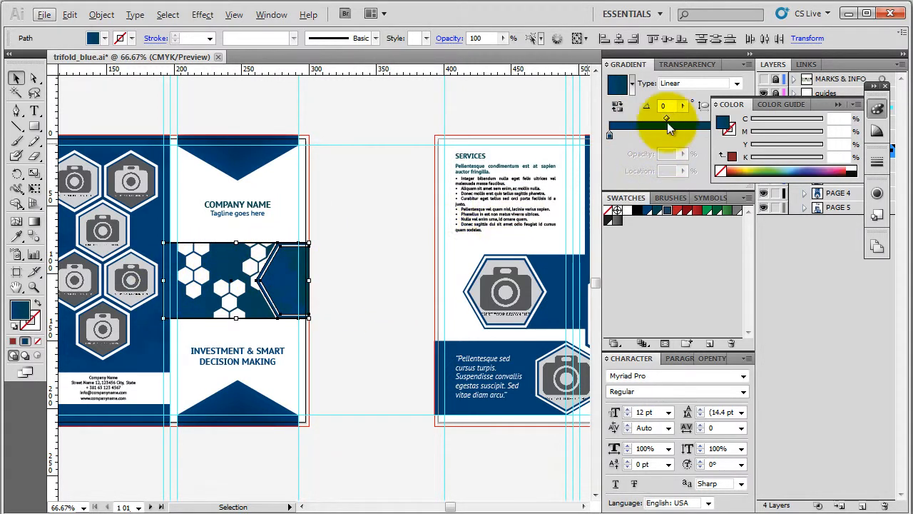
# - Close the floating Color panel and deselect everything
pyautogui.click(887, 86)
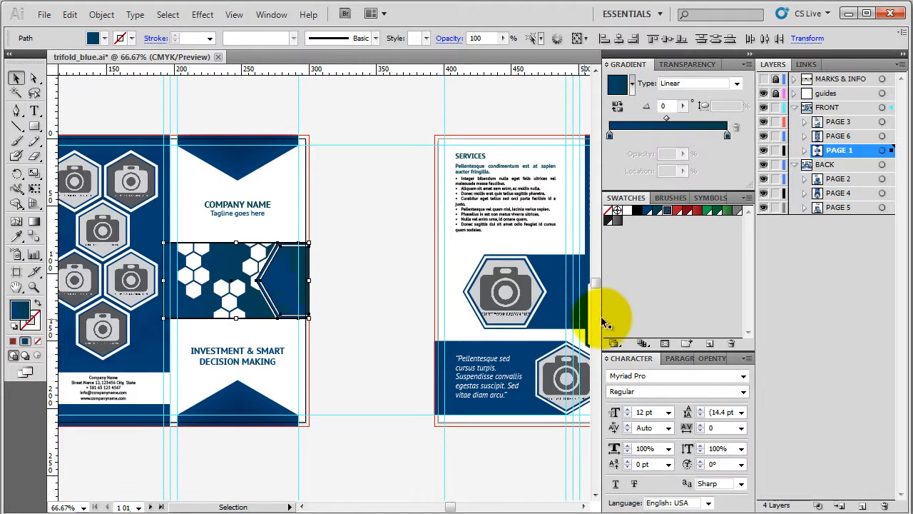
pyautogui.click(347, 283)
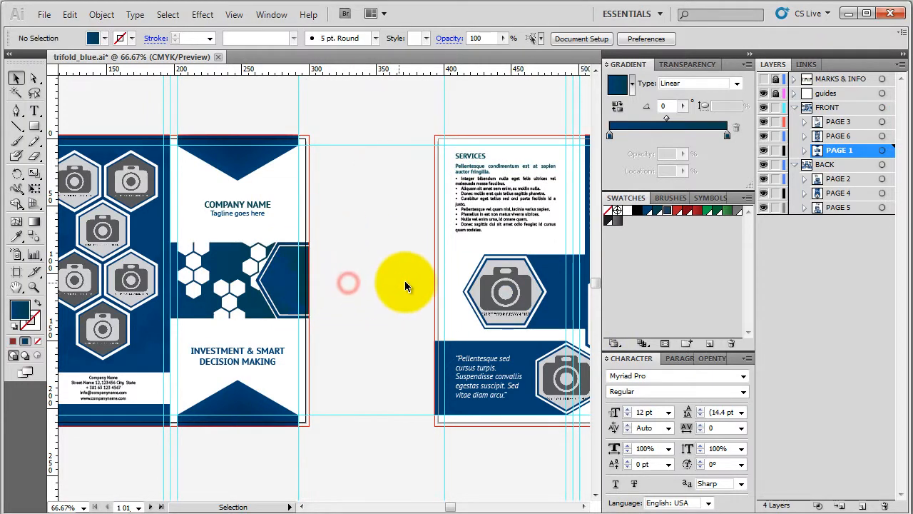
pyautogui.scroll(-1, 406, 283)
pyautogui.scroll(2, 279, 322)
pyautogui.scroll(2, 346, 291)
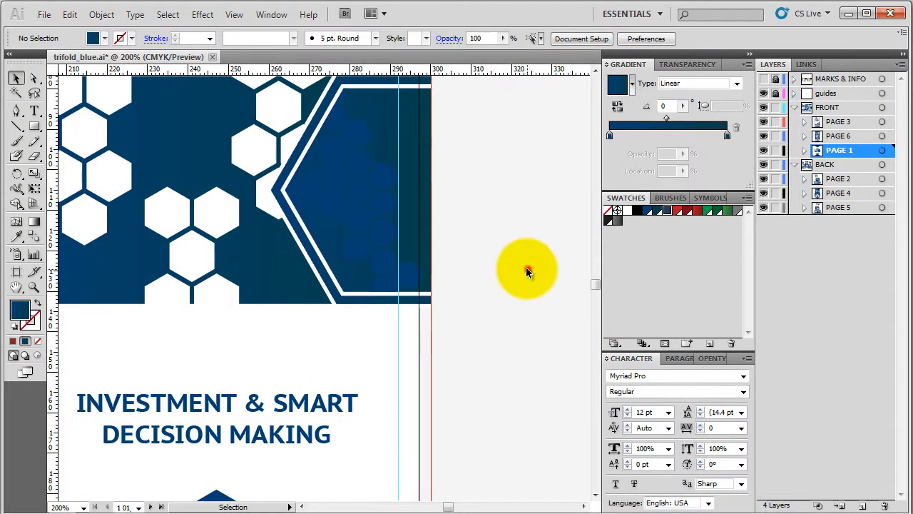
pyautogui.click(528, 268)
# - Change the global swatch C=100 M=50 Y=50 K=50 to C=0 M=100 Y=0 K=0 and apply it
pyautogui.doubleClick(658, 212)
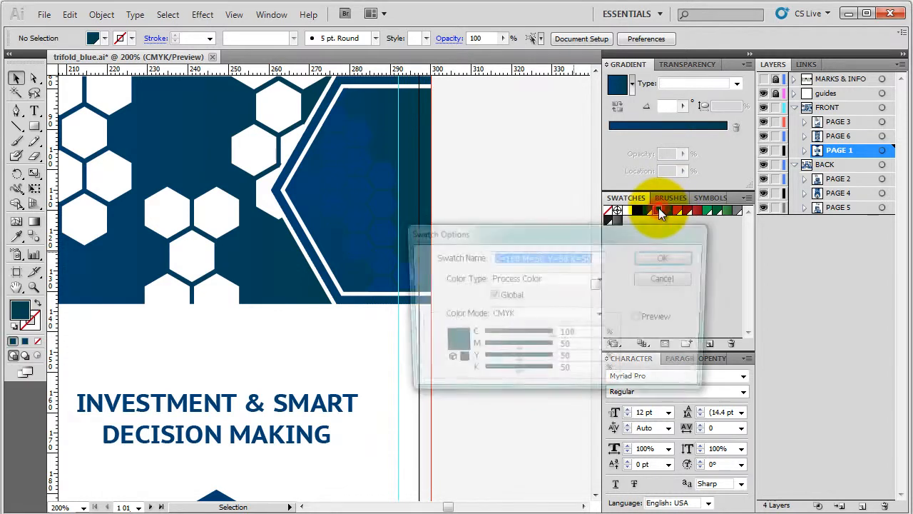
pyautogui.click(590, 344)
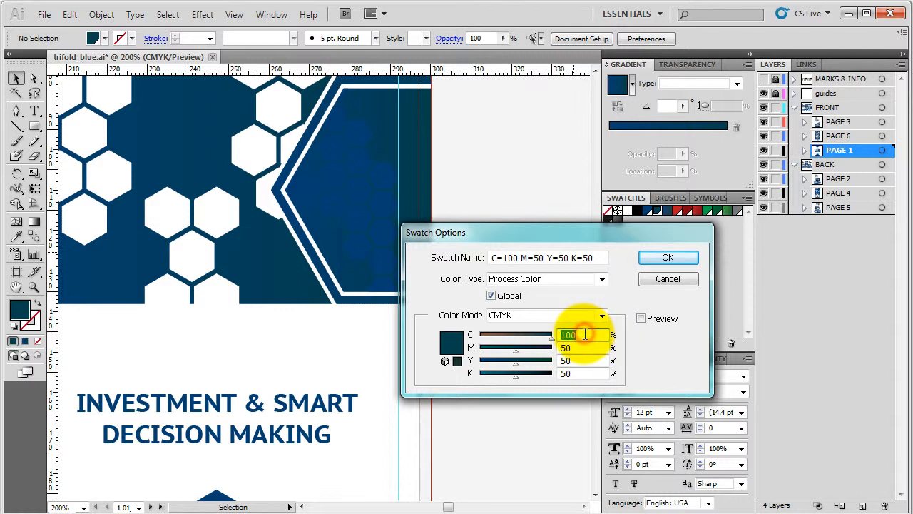
pyautogui.write('0')
pyautogui.press('Tab')
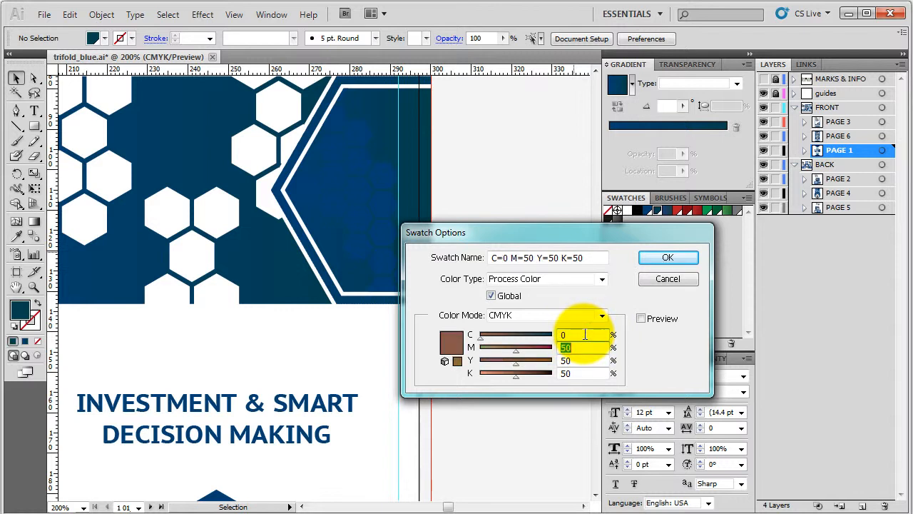
pyautogui.write('100')
pyautogui.press('Tab')
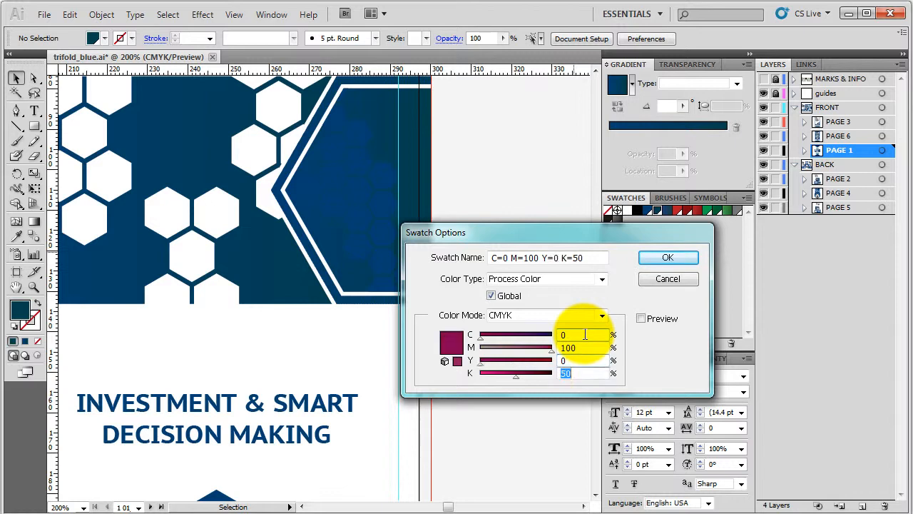
pyautogui.write('0')
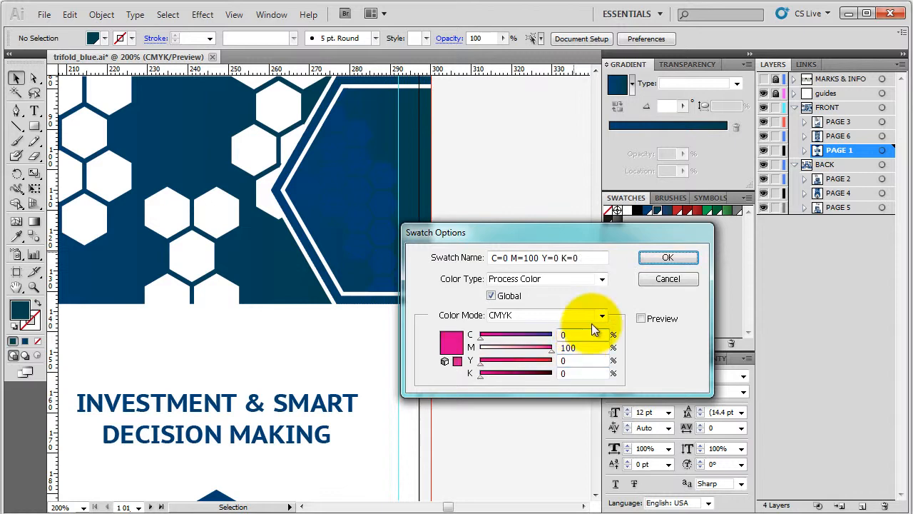
pyautogui.click(660, 258)
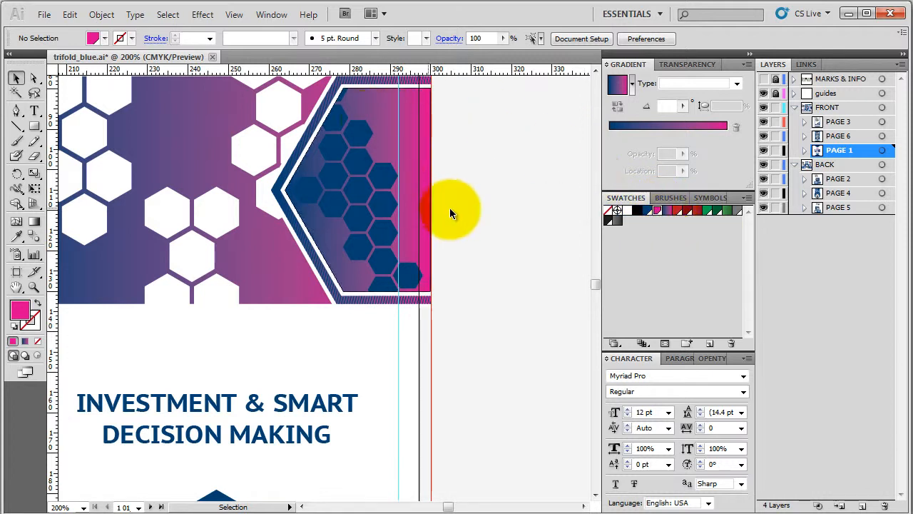
# - Examine the text and gradient band colors across the front artboard's panels, leaving nothing selected
pyautogui.keyDown('alt'); pyautogui.scroll(-2, 506, 271); pyautogui.keyUp('alt')
pyautogui.keyDown('alt'); pyautogui.scroll(-2, 506, 271); pyautogui.keyUp('alt')
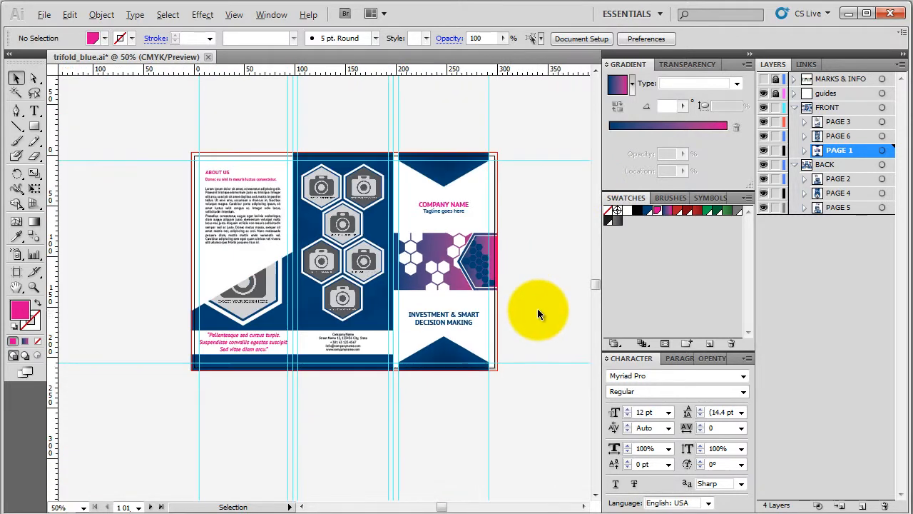
pyautogui.keyDown('alt'); pyautogui.scroll(1, 250, 260); pyautogui.keyUp('alt')
pyautogui.click(186, 107)
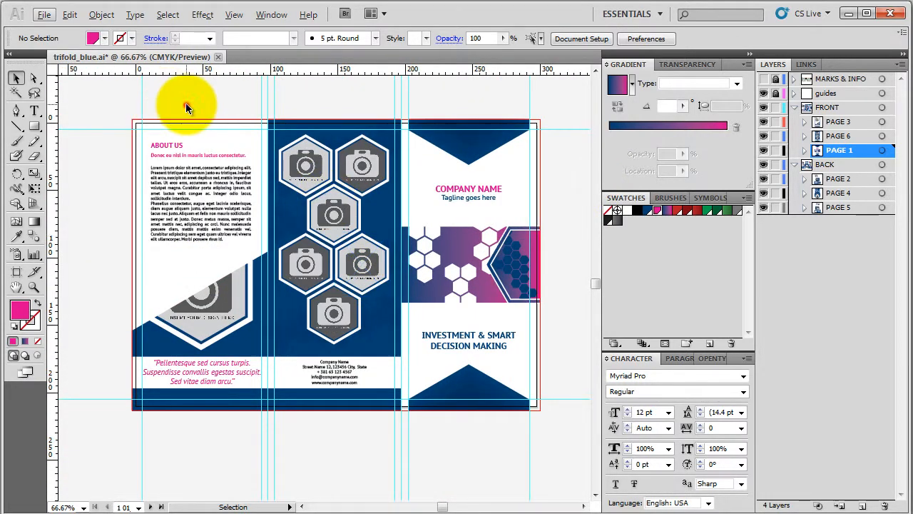
pyautogui.click(578, 310)
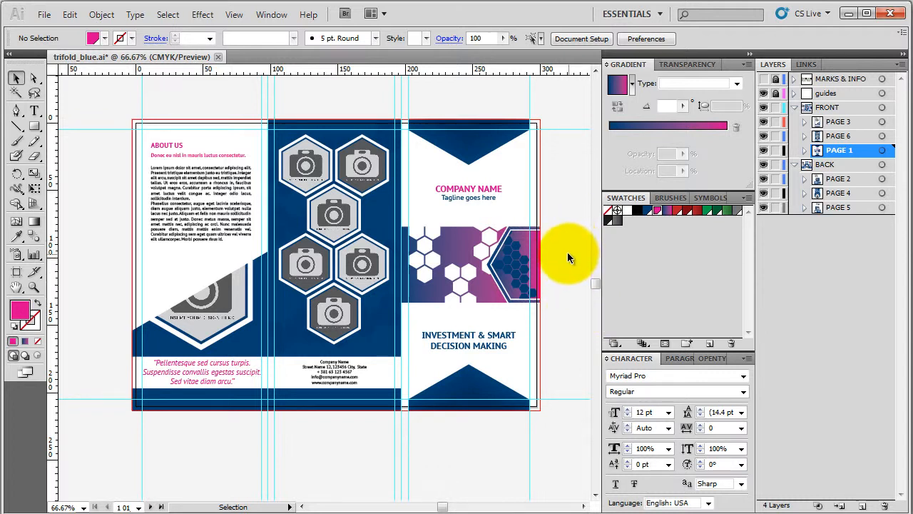
pyautogui.click(224, 184)
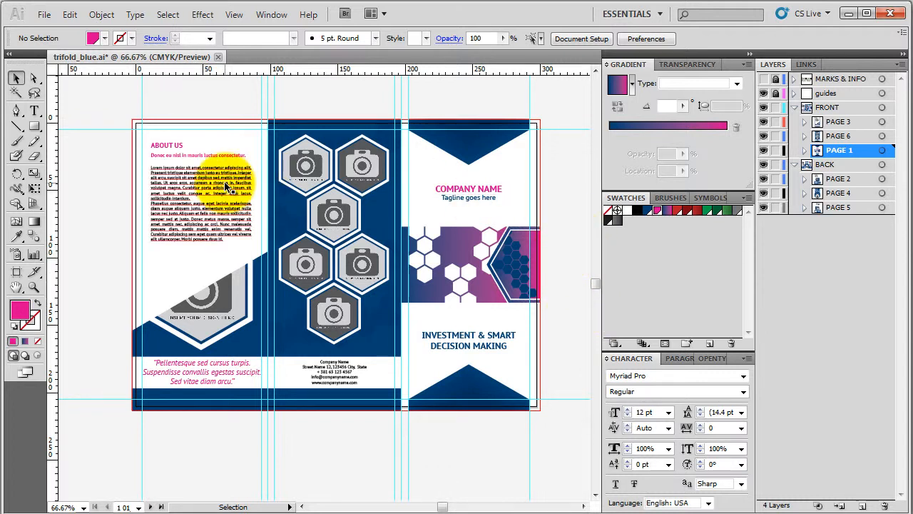
pyautogui.click(235, 100)
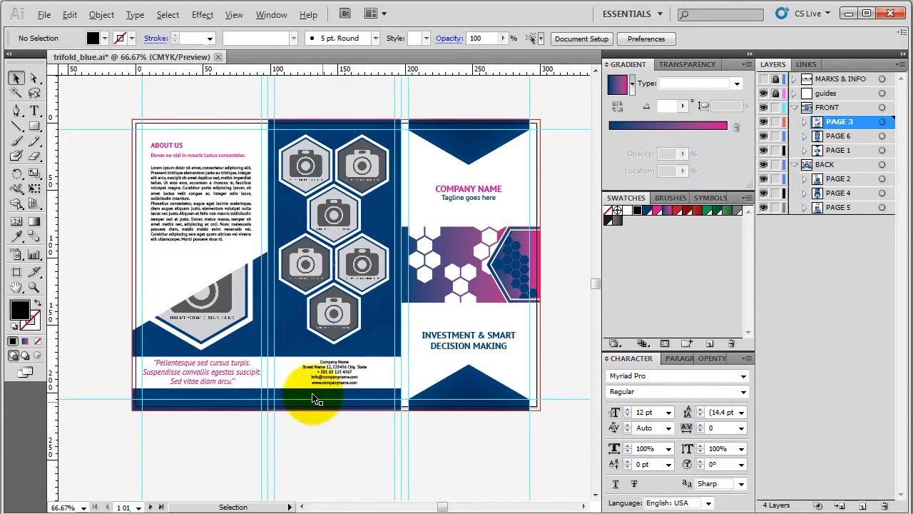
# - Select the hexagon background texture group on the PAGE 6 panel and show its transparency settings
pyautogui.scroll(1, 293, 357)
pyautogui.scroll(1, 293, 356)
pyautogui.click(303, 300)
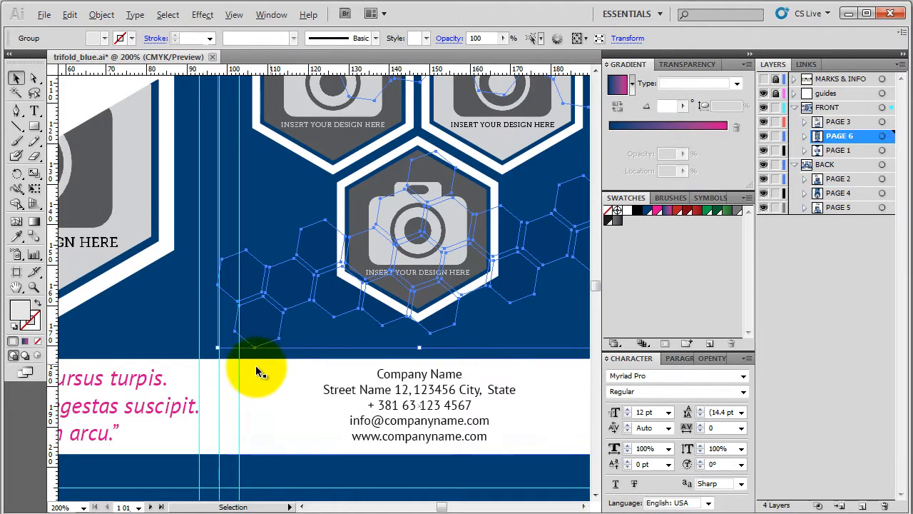
pyautogui.scroll(-2, 198, 377)
pyautogui.scroll(2, 221, 128)
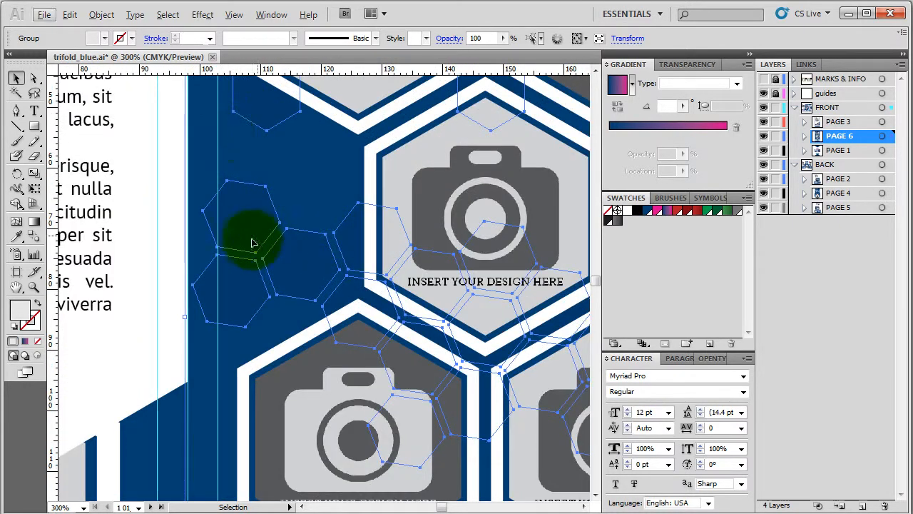
pyautogui.scroll(-2, 303, 279)
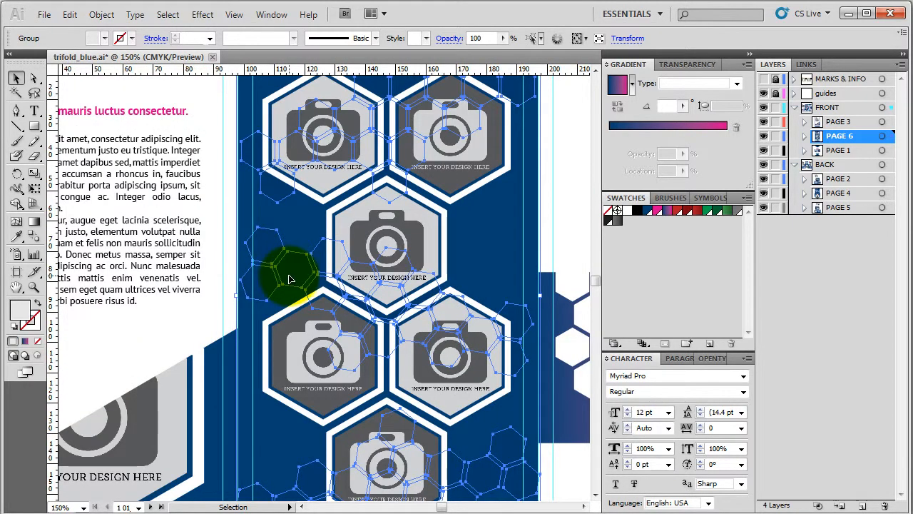
pyautogui.click(706, 66)
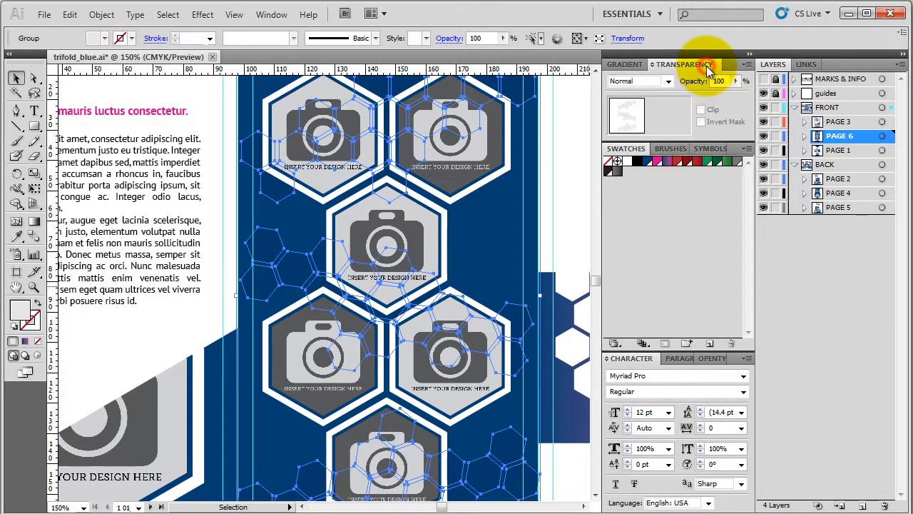
# - Isolate the background texture group and select the uppermost hexagon cluster inside it
pyautogui.doubleClick(277, 193)
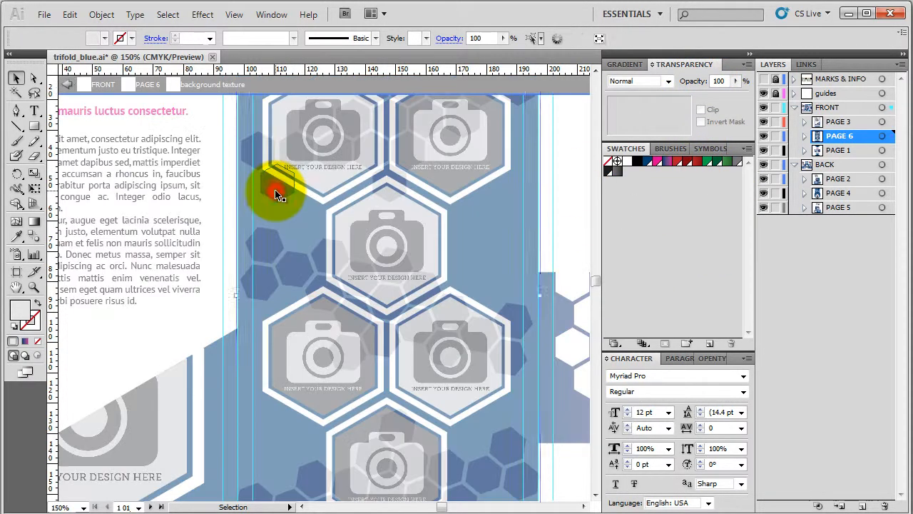
pyautogui.hotkey('ctrl', '-')
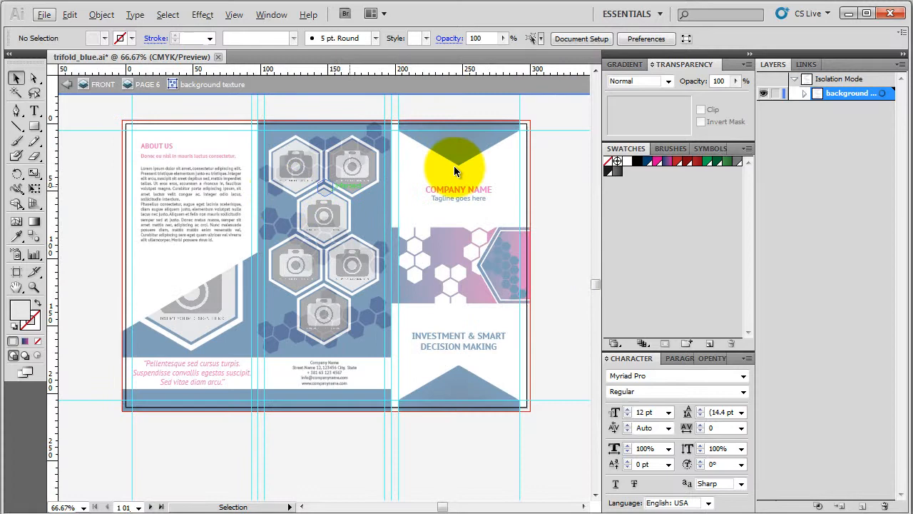
pyautogui.click(382, 151)
pyautogui.scroll(1, 359, 245)
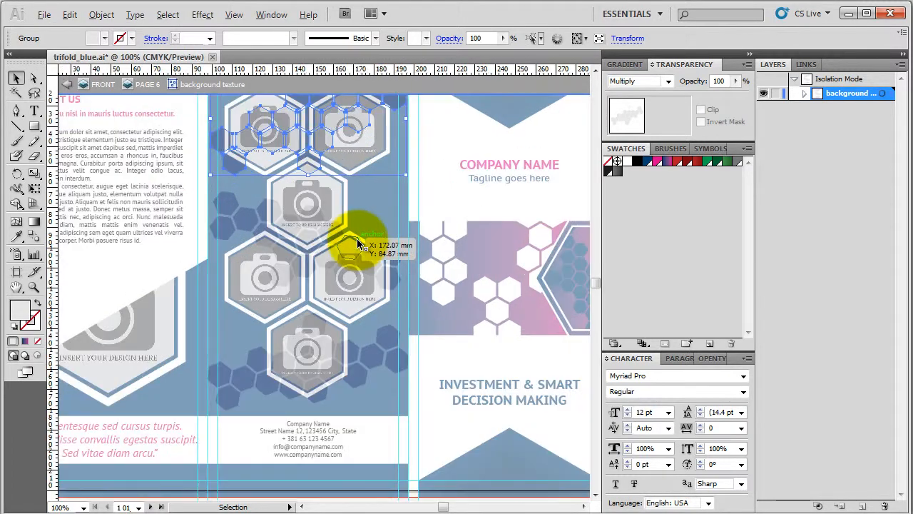
# - Set the blend mode of all three hexagon clusters in the background texture to Screen and leave isolation mode
pyautogui.keyDown('shift'); pyautogui.click(230, 211); pyautogui.keyUp('shift')
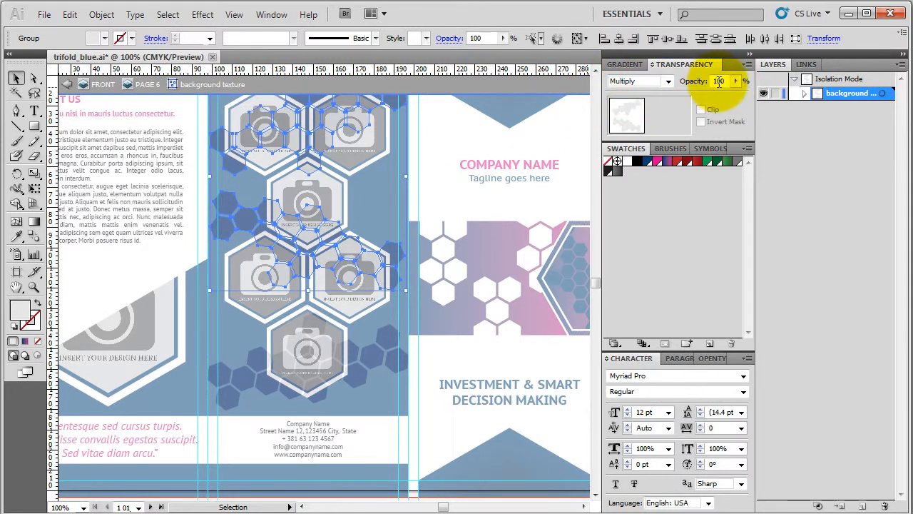
pyautogui.keyDown('shift'); pyautogui.click(385, 336); pyautogui.keyUp('shift')
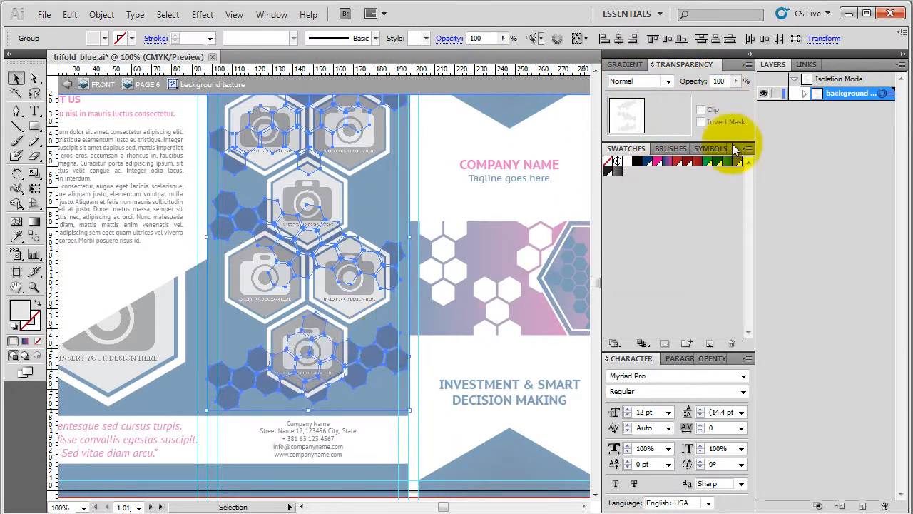
pyautogui.click(658, 81)
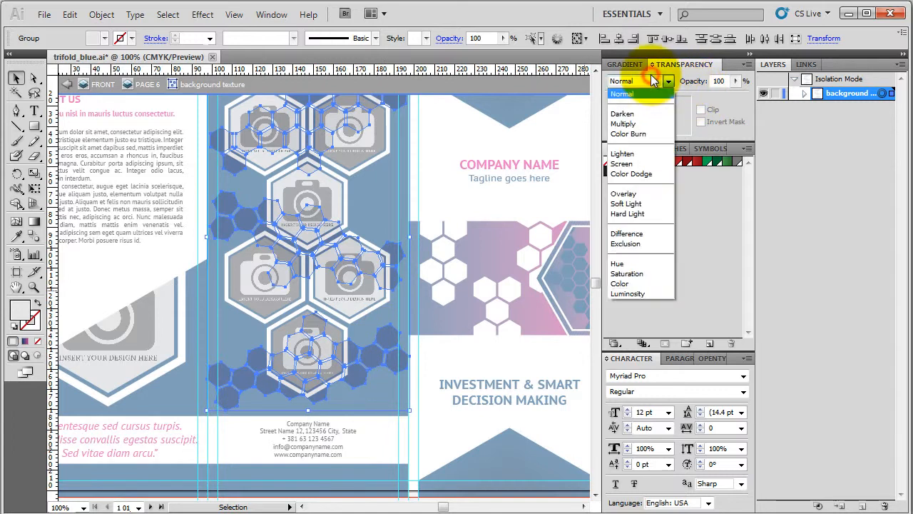
pyautogui.click(654, 167)
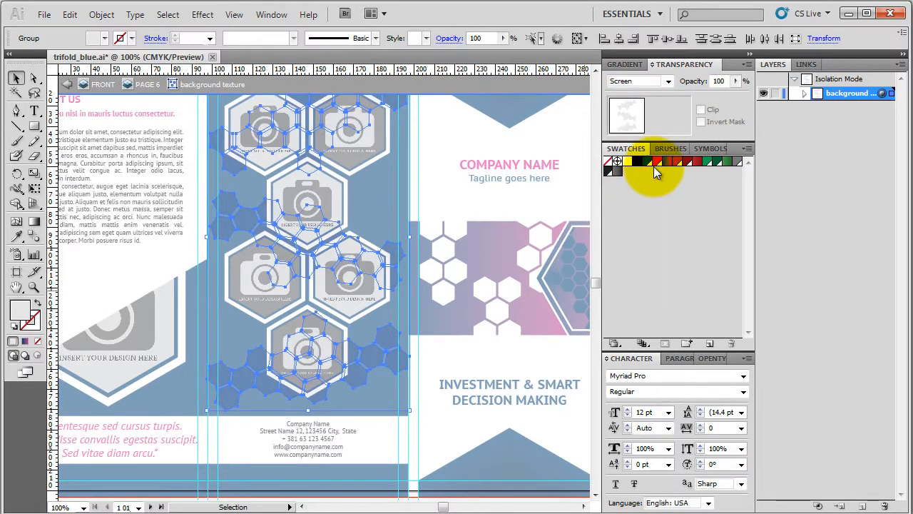
pyautogui.scroll(-1, 377, 173)
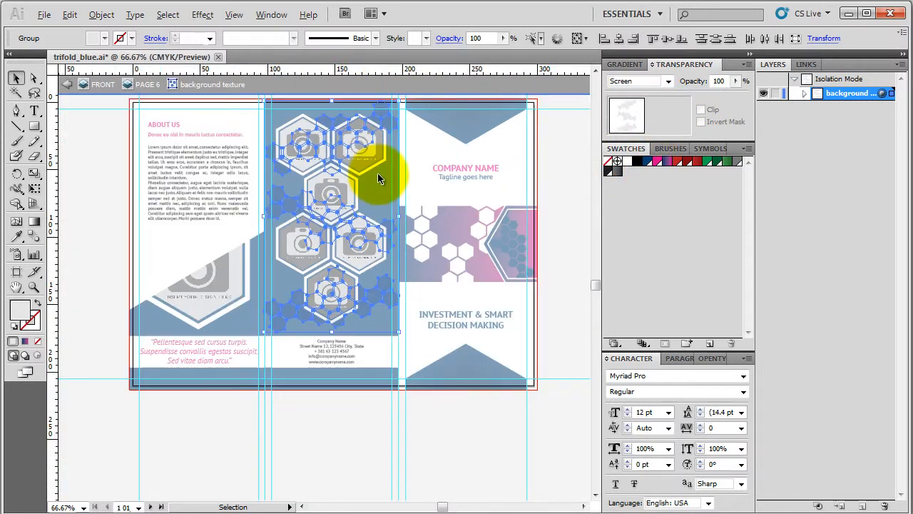
pyautogui.doubleClick(346, 454)
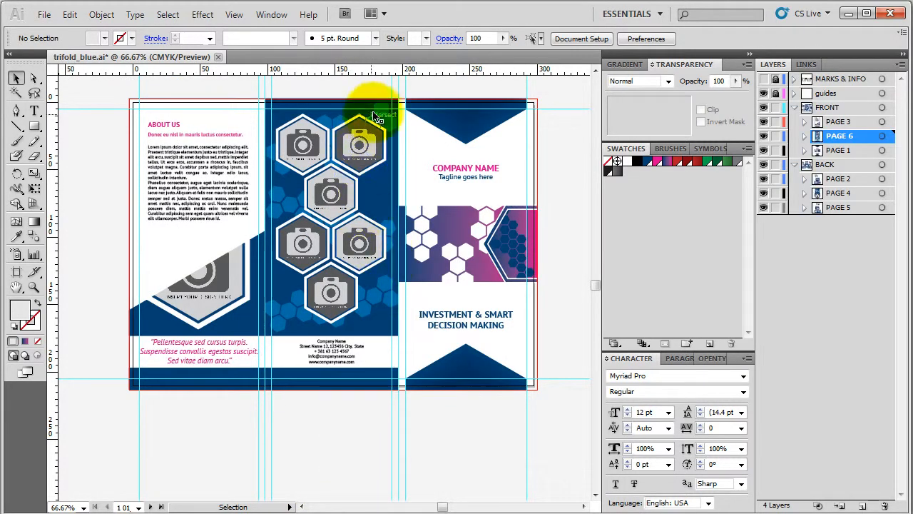
# - Isolate the PAGE 6 background texture group again and set all three of its hexagon clusters to Multiply
pyautogui.doubleClick(390, 128)
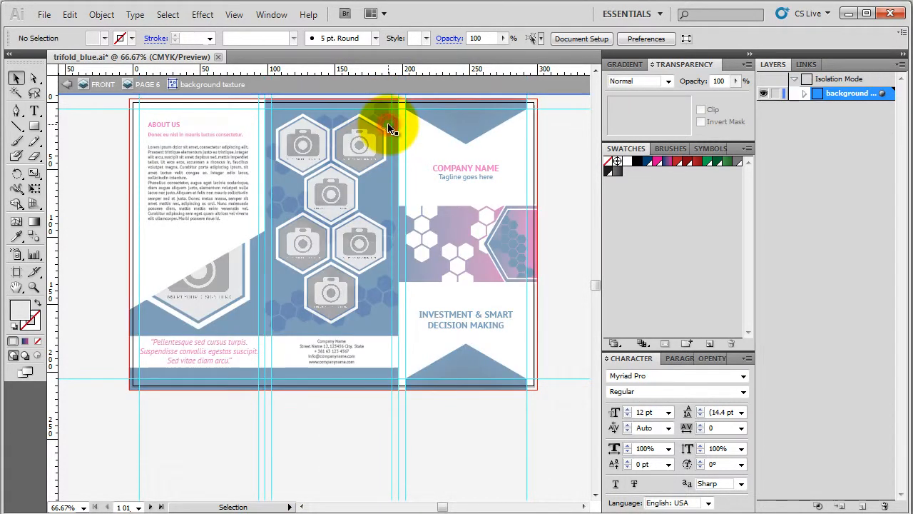
pyautogui.click(391, 122)
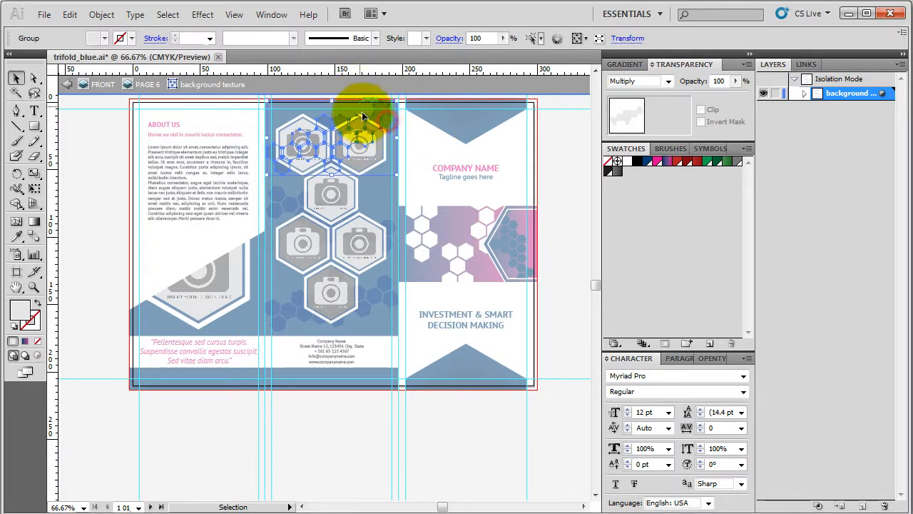
pyautogui.keyDown('shift'); pyautogui.click(388, 229); pyautogui.keyUp('shift')
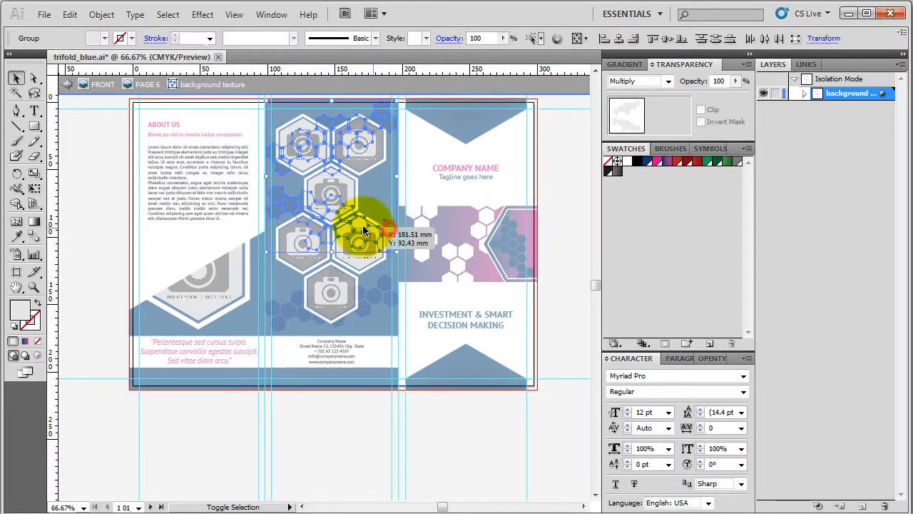
pyautogui.keyDown('shift'); pyautogui.click(296, 296); pyautogui.keyUp('shift')
pyautogui.click(667, 83)
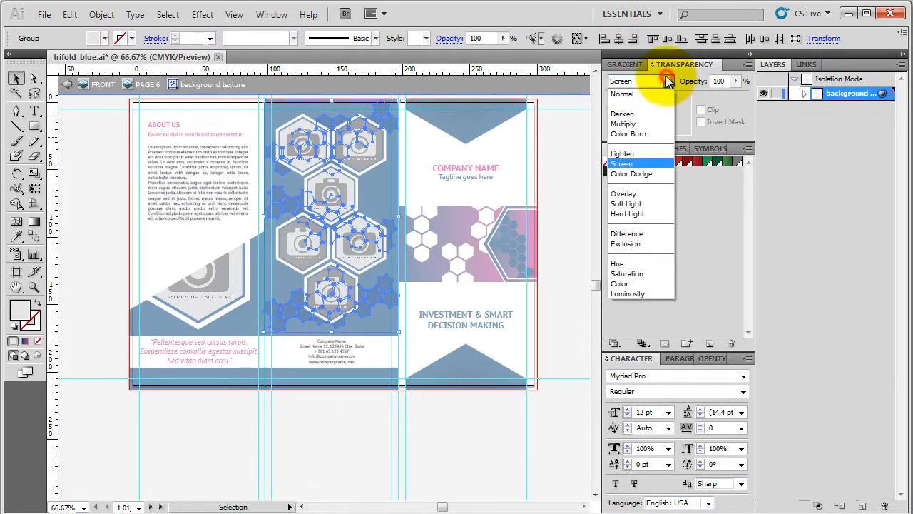
pyautogui.click(657, 126)
# - Lower the hexagon clusters' opacity to 47%, leave isolation mode and deselect everything
pyautogui.click(735, 81)
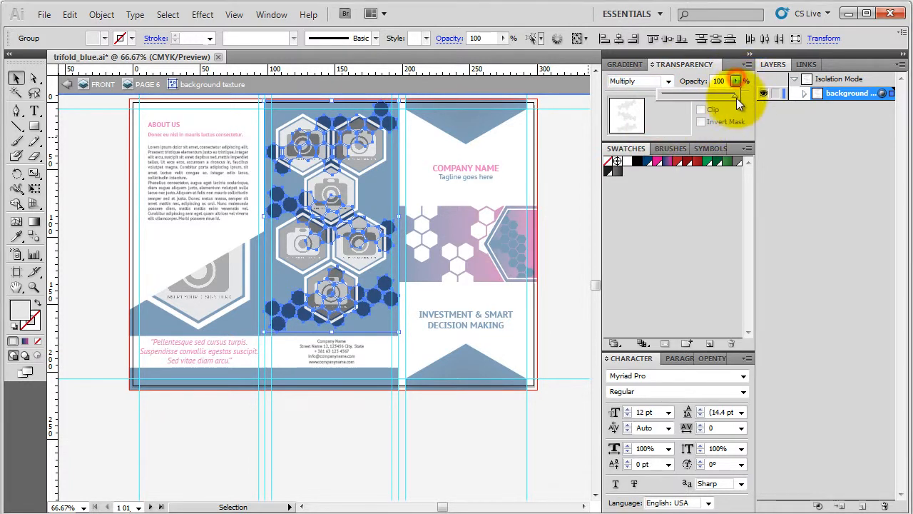
pyautogui.moveTo(736, 95); pyautogui.dragTo(696, 94)
pyautogui.doubleClick(555, 183)
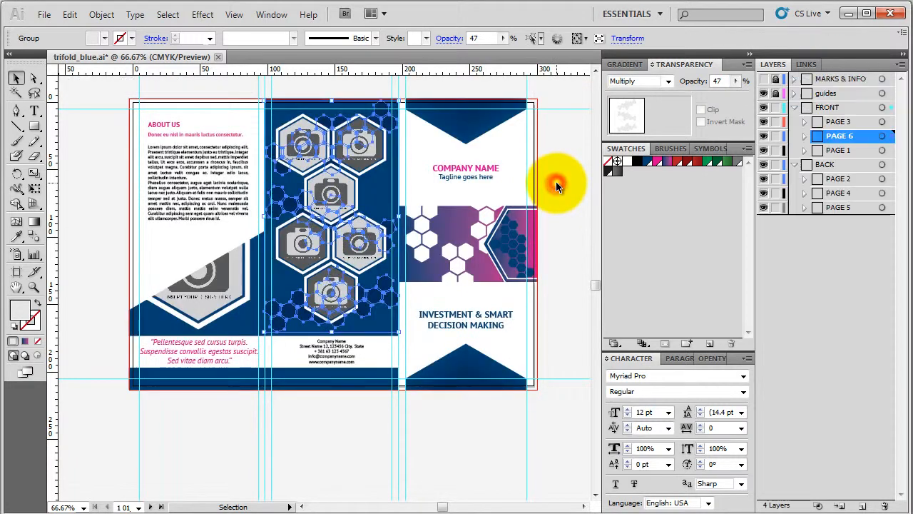
pyautogui.click(556, 185)
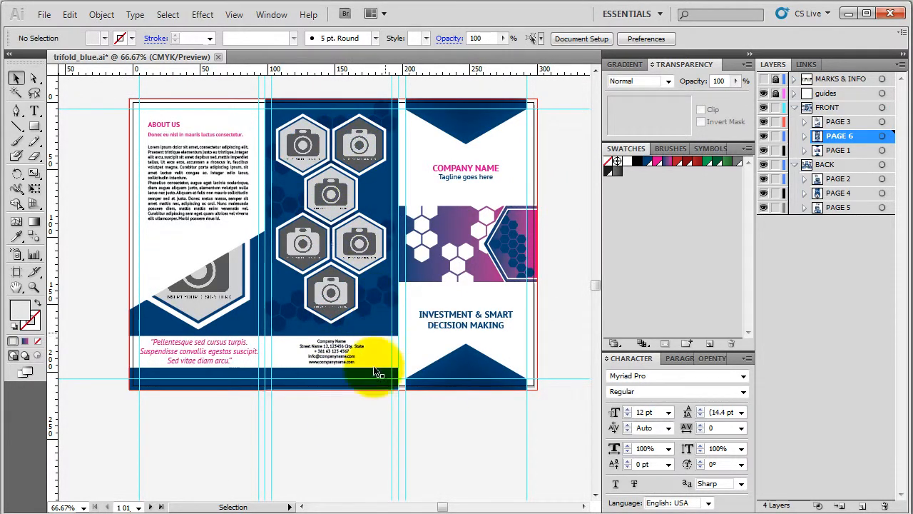
pyautogui.click(358, 457)
# - Replace the "COMPANY NAME" heading on the front cover panel with "SMART DESIGN"
pyautogui.scroll(-1, 278, 420)
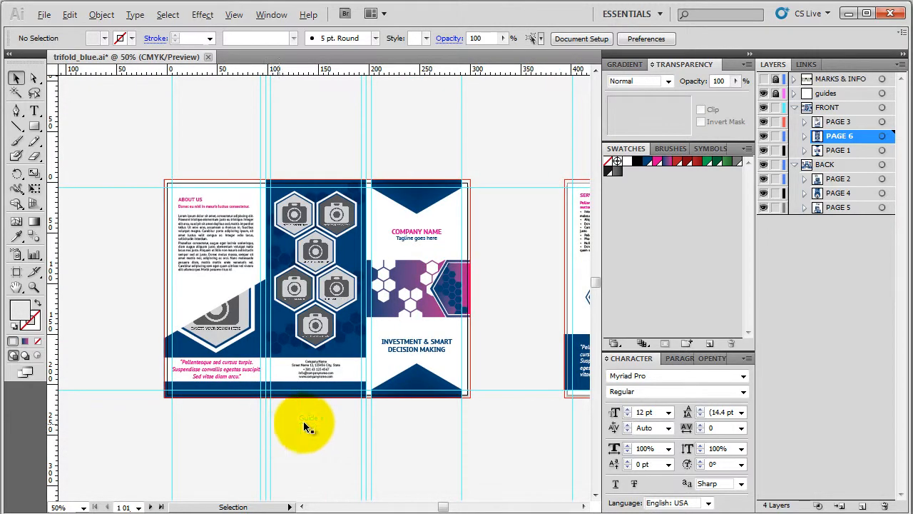
pyautogui.scroll(-1, 203, 350)
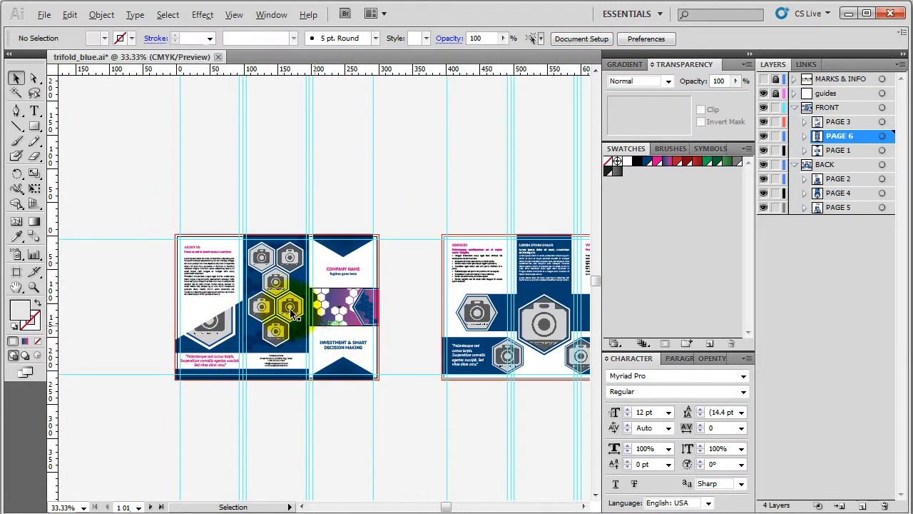
pyautogui.scroll(4, 400, 256)
pyautogui.scroll(1, 405, 253)
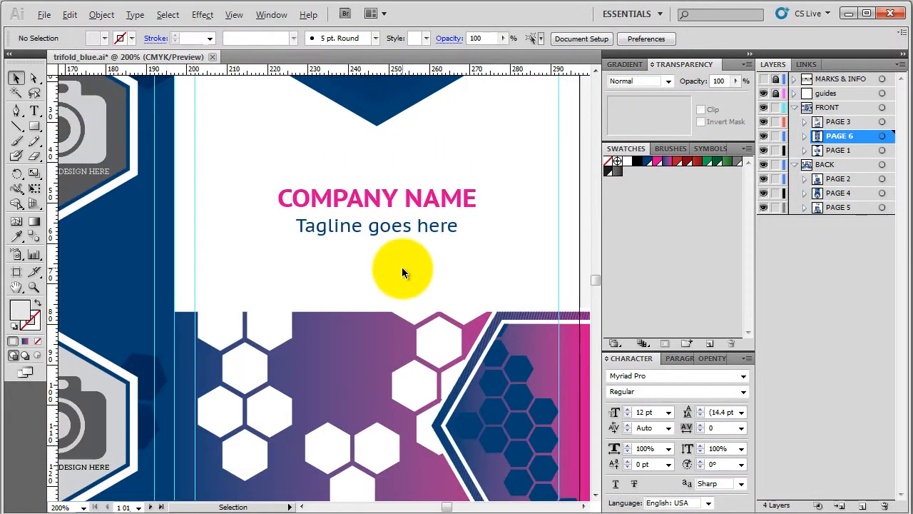
pyautogui.click(407, 196)
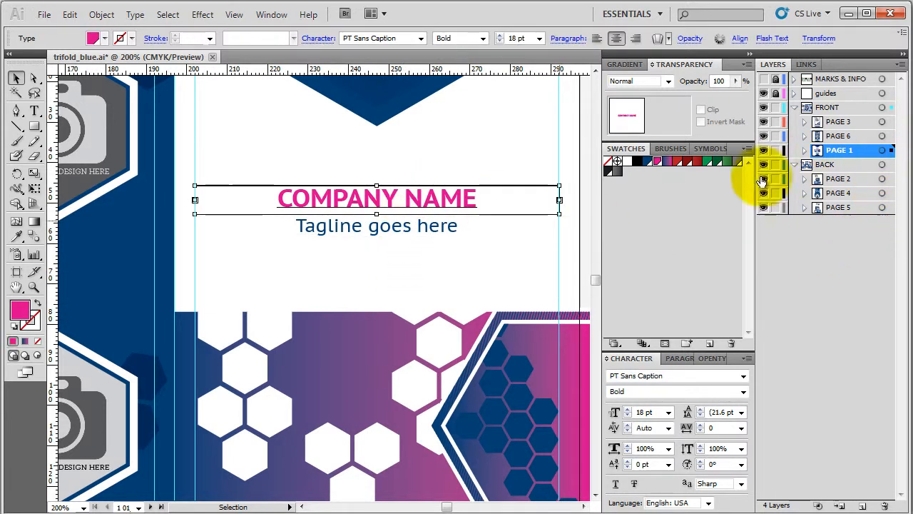
pyautogui.press('t')
pyautogui.moveTo(279, 200); pyautogui.dragTo(481, 200)
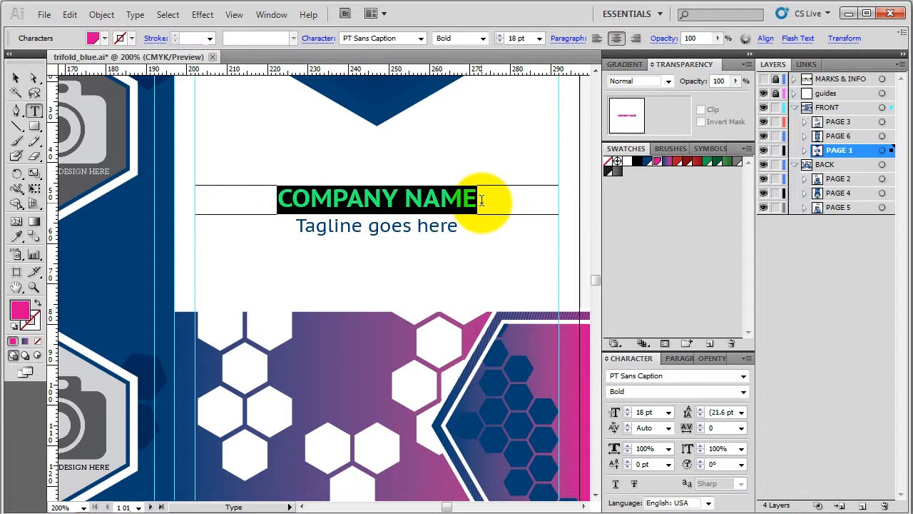
pyautogui.write('SMART')
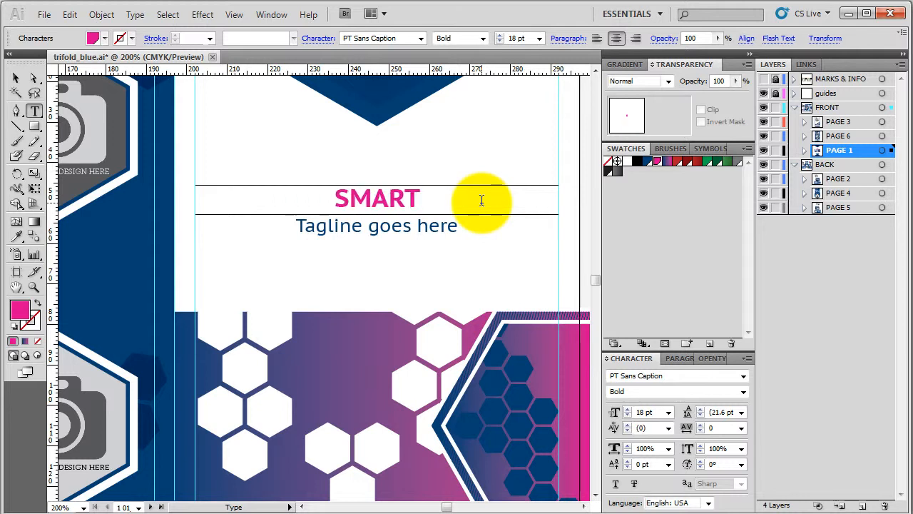
pyautogui.write(' DESIGN')
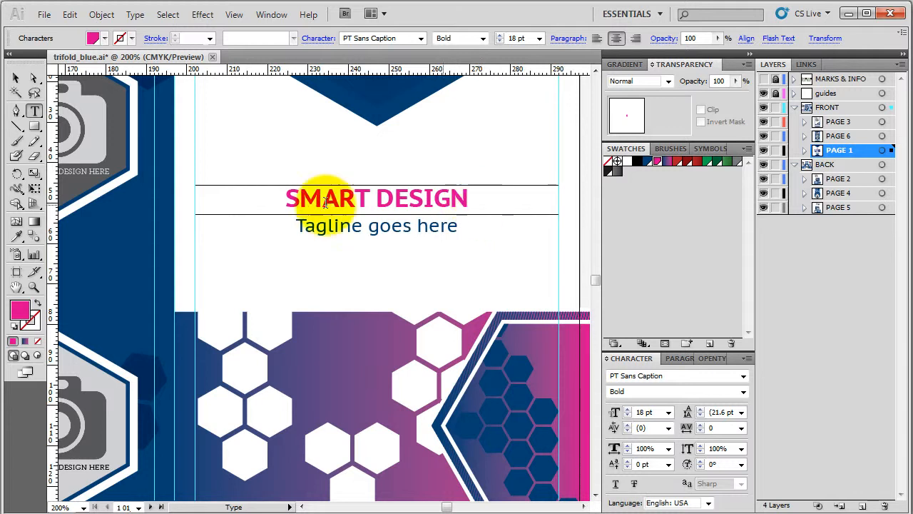
pyautogui.click(17, 77)
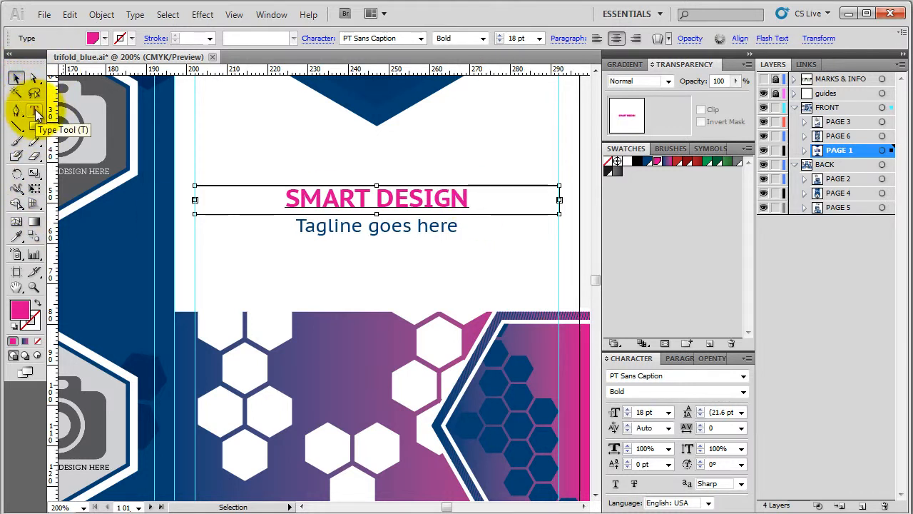
# - Replace the tagline below the SMART DESIGN heading with "smart solutions for great designs", all in lowercase
pyautogui.click(35, 109)
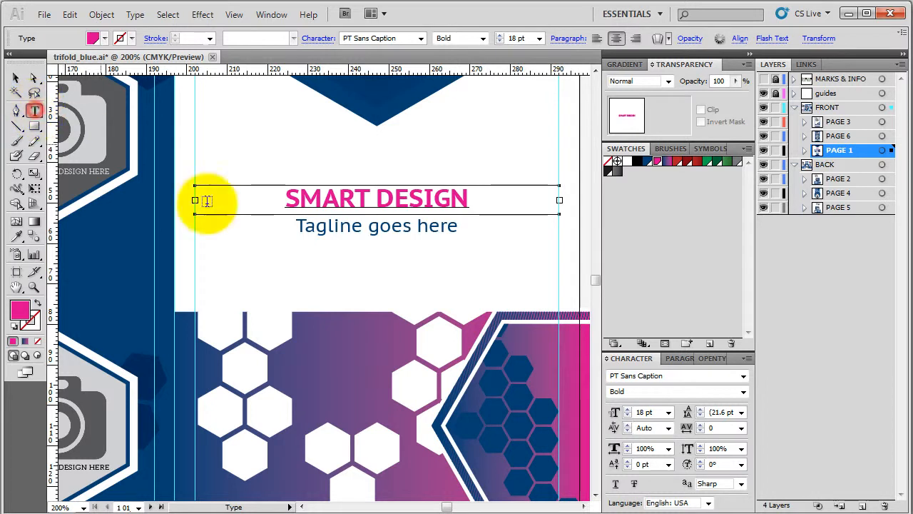
pyautogui.click(329, 224)
pyautogui.moveTo(300, 225); pyautogui.dragTo(546, 226)
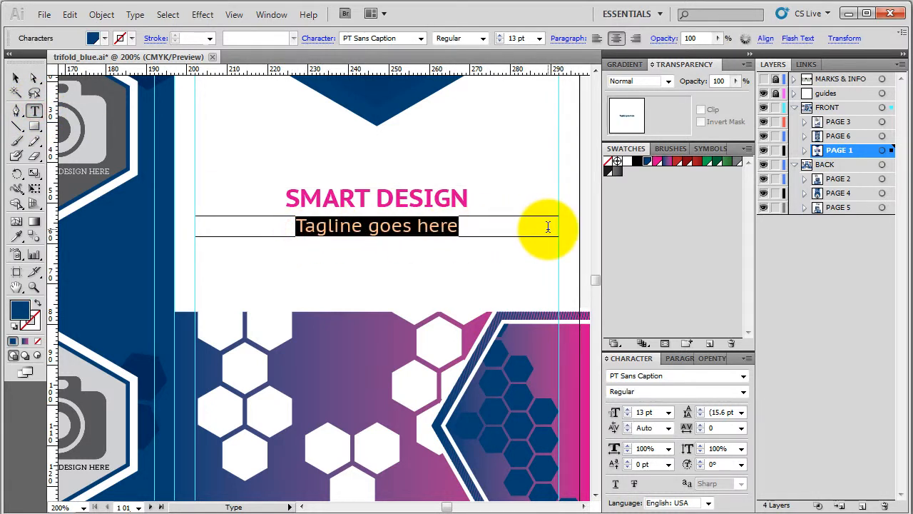
pyautogui.write('Smar')
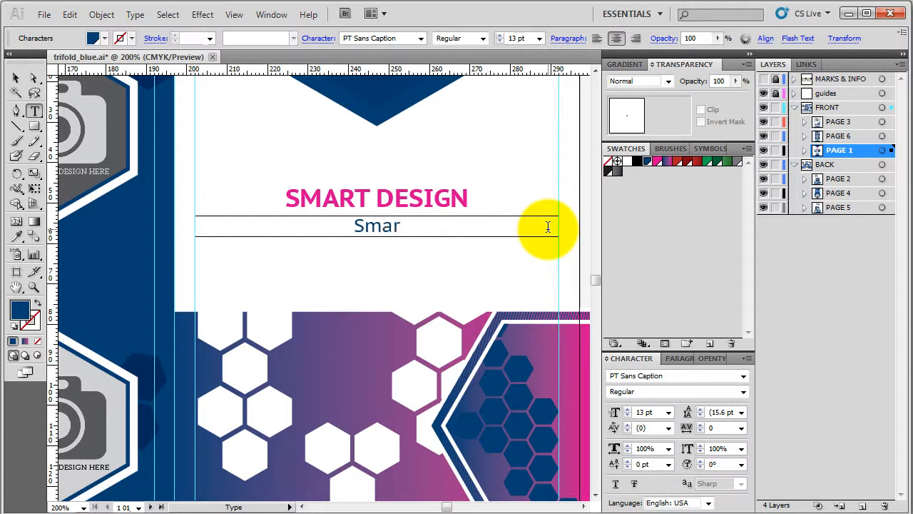
pyautogui.write('t soluti')
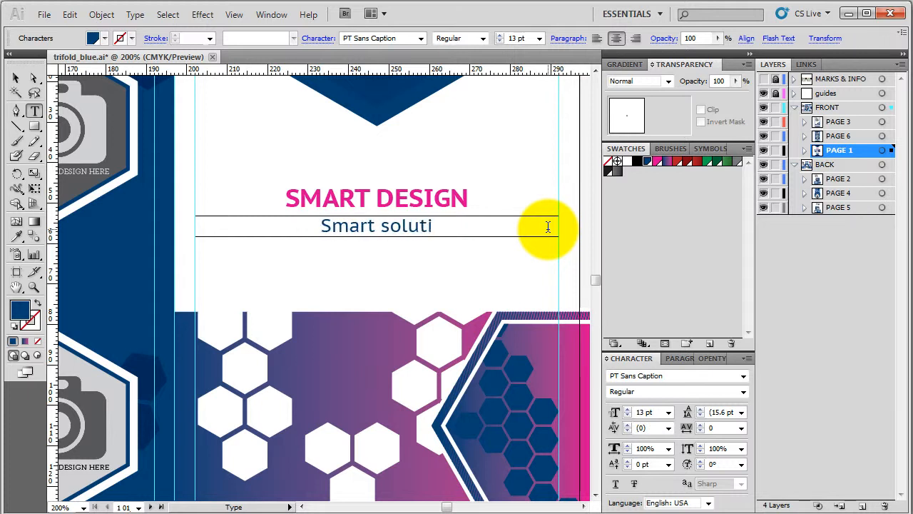
pyautogui.write('ons f')
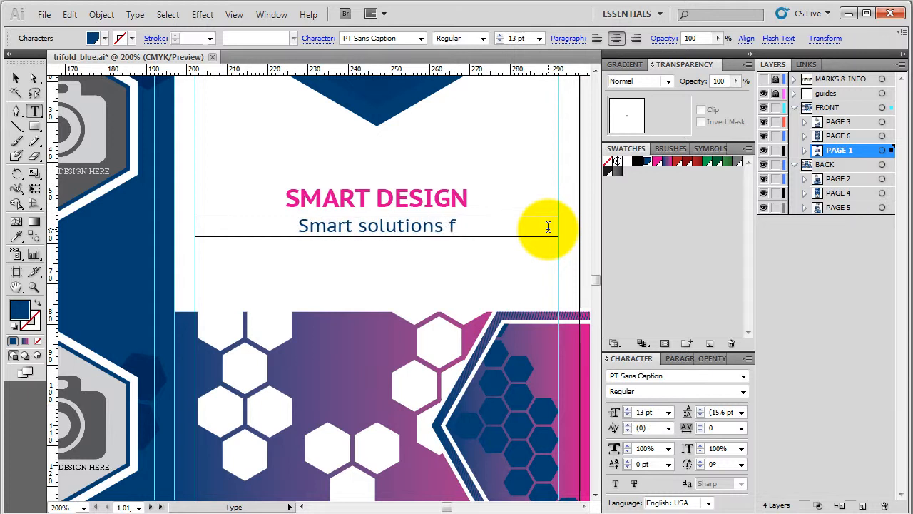
pyautogui.write('or great designs')
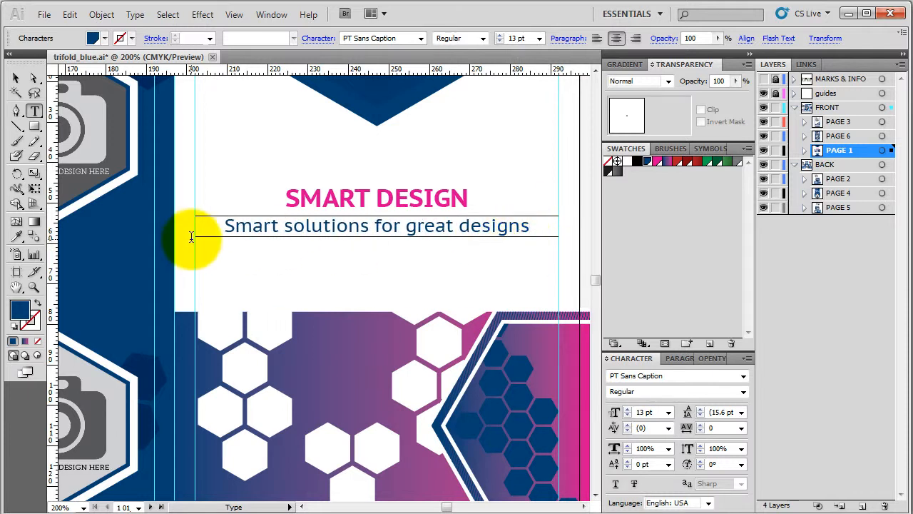
pyautogui.moveTo(236, 227); pyautogui.dragTo(224, 227)
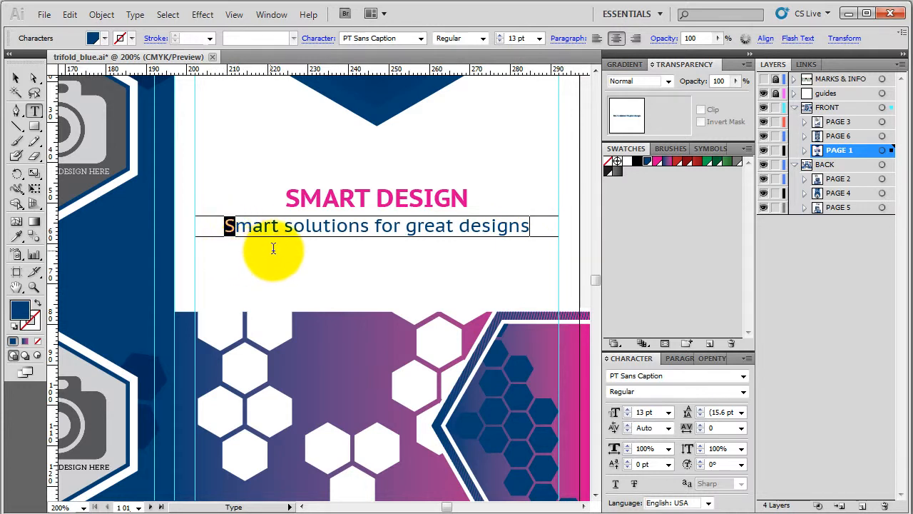
pyautogui.write('s')
# - Select the whole tagline and change its font to PT Sans Narrow
pyautogui.doubleClick(304, 230)
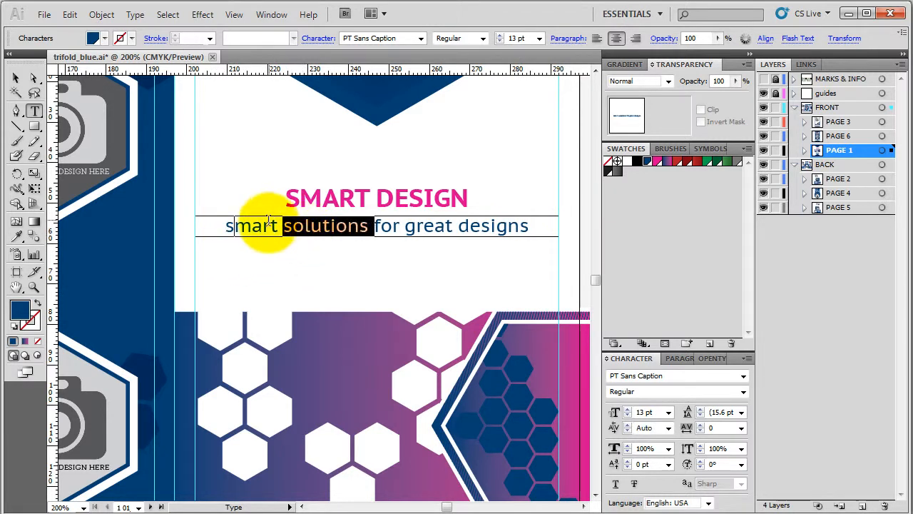
pyautogui.tripleClick(268, 224)
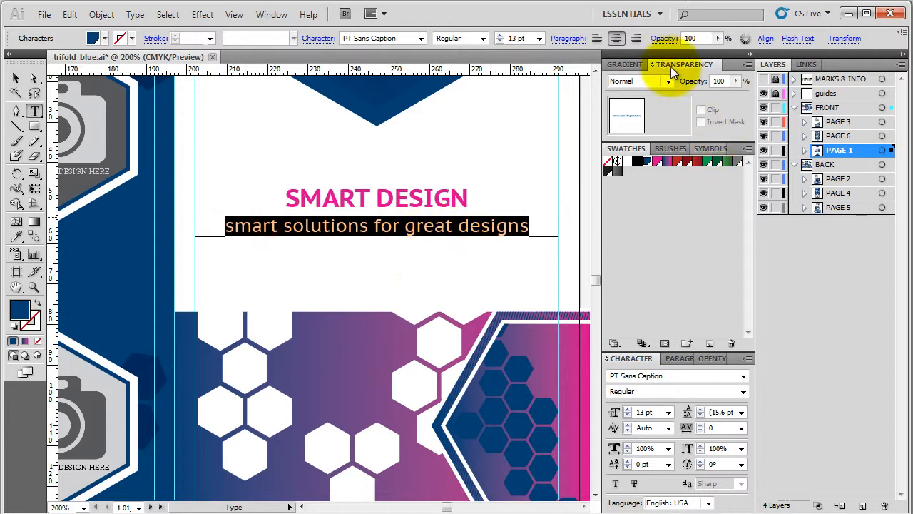
pyautogui.click(741, 374)
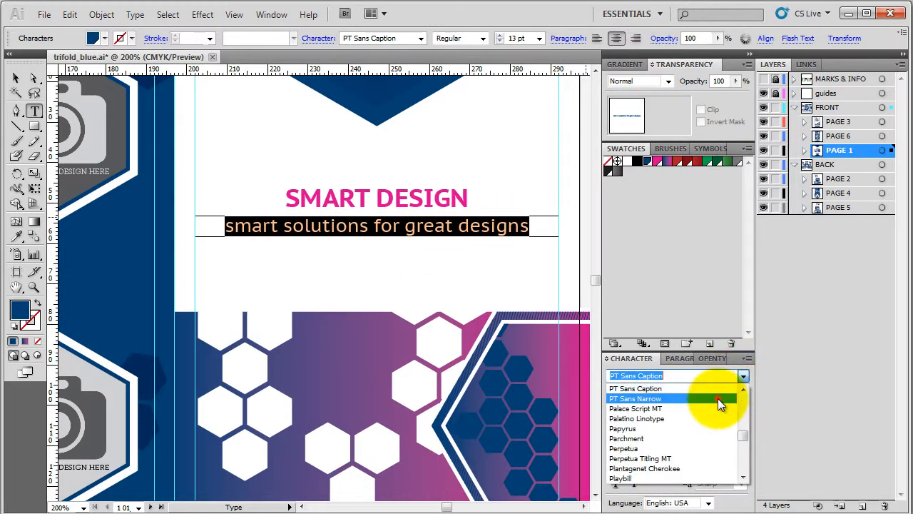
pyautogui.click(718, 398)
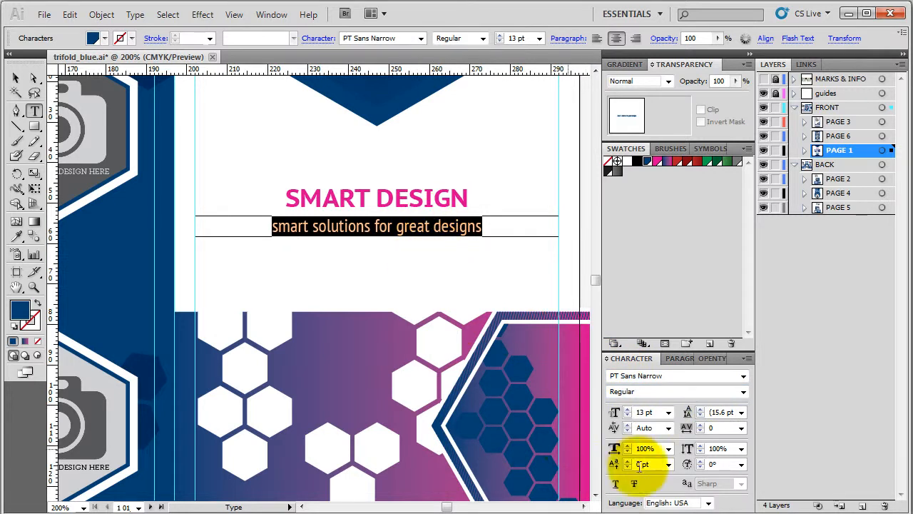
# - Set the tracking of the selected tagline text to -25
pyautogui.click(669, 412)
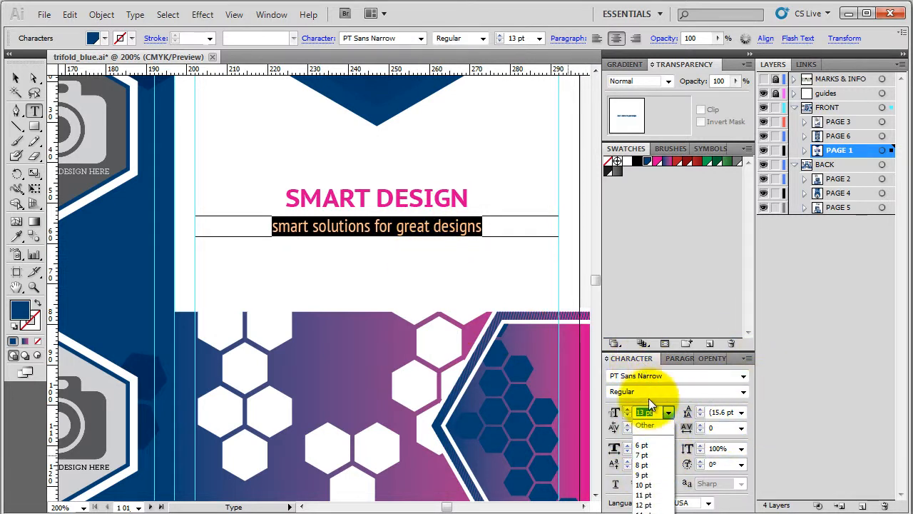
pyautogui.click(646, 405)
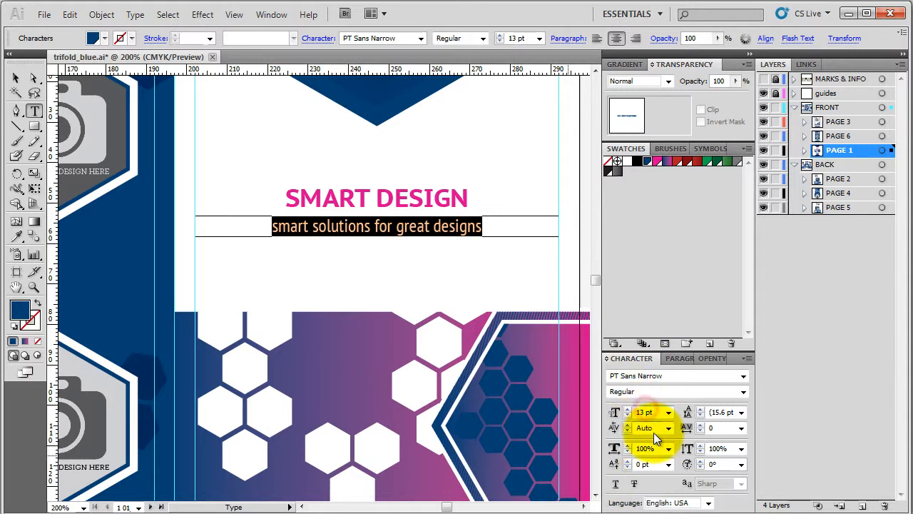
pyautogui.click(741, 428)
pyautogui.click(740, 471)
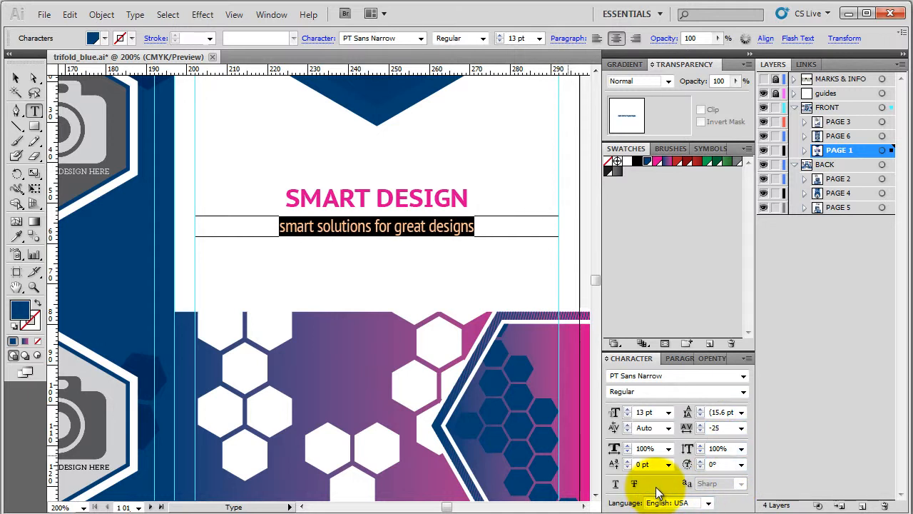
# - Try the Bold style on the selected tagline, return it to Regular, and deselect the text
pyautogui.click(616, 484)
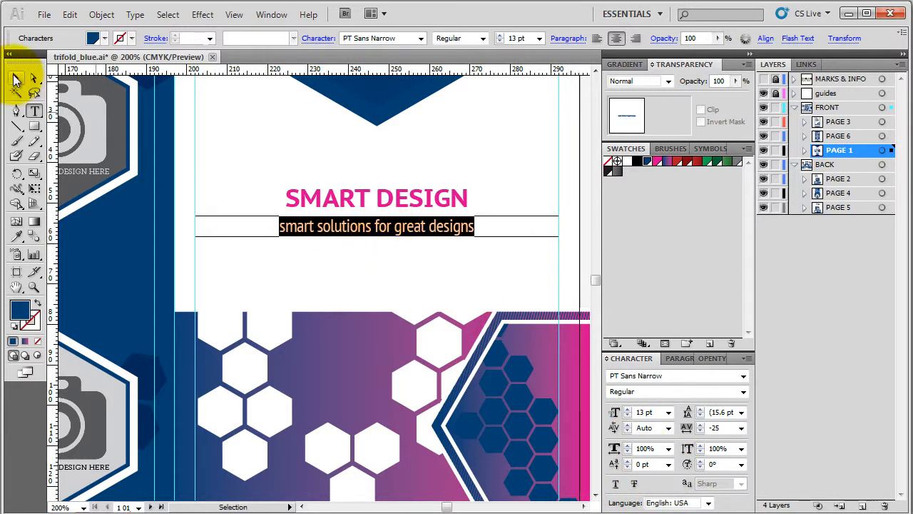
pyautogui.click(744, 391)
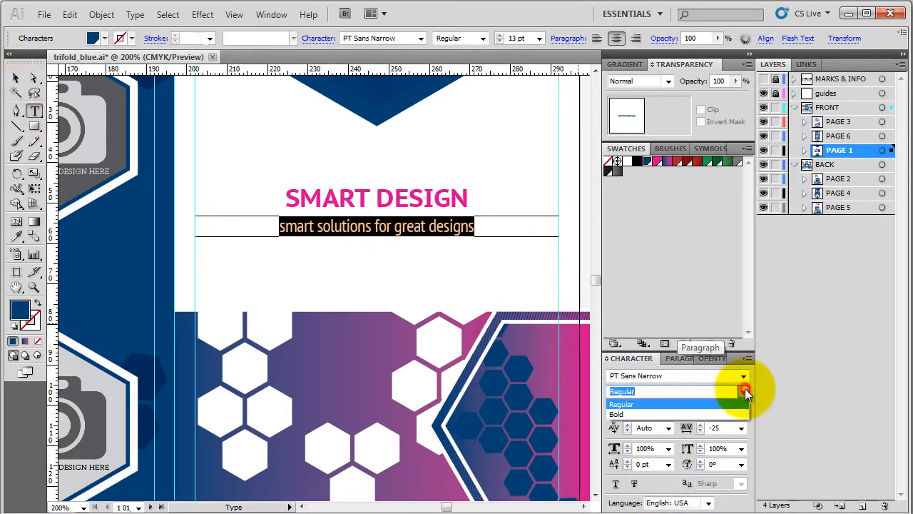
pyautogui.click(737, 413)
pyautogui.click(744, 395)
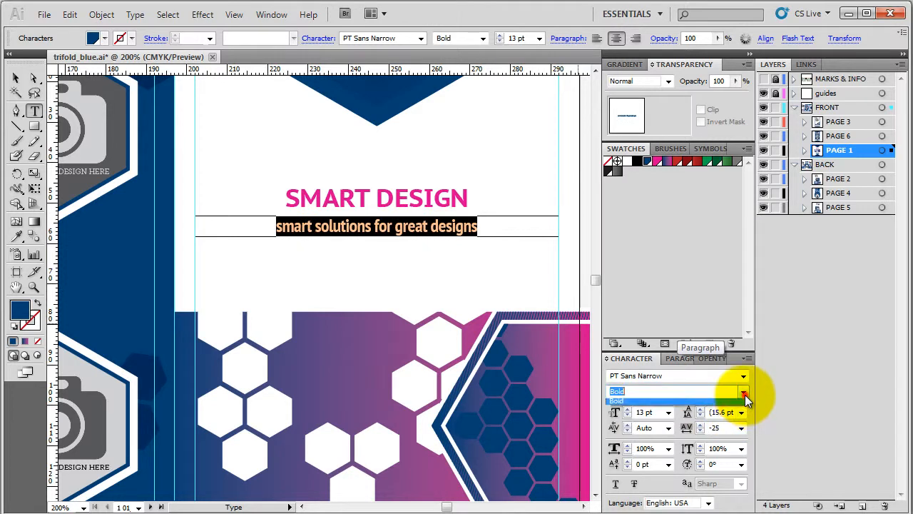
pyautogui.click(742, 402)
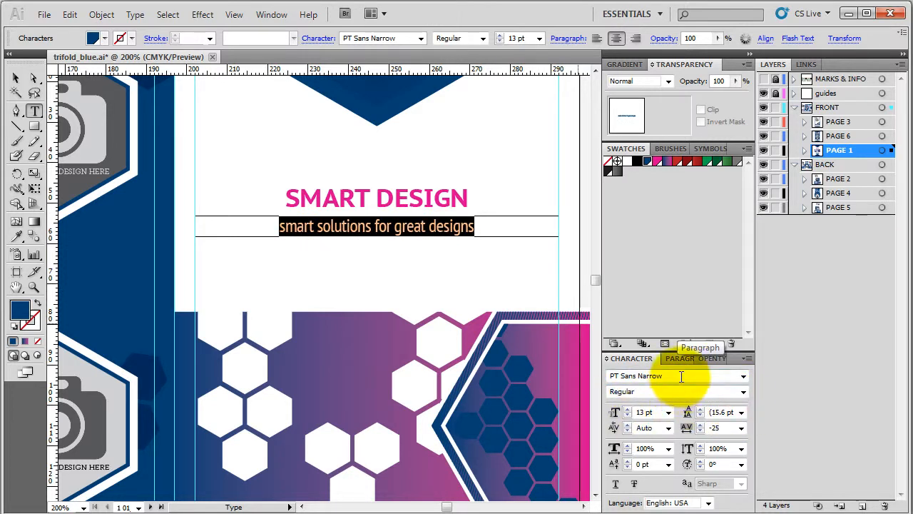
pyautogui.click(747, 391)
pyautogui.click(746, 391)
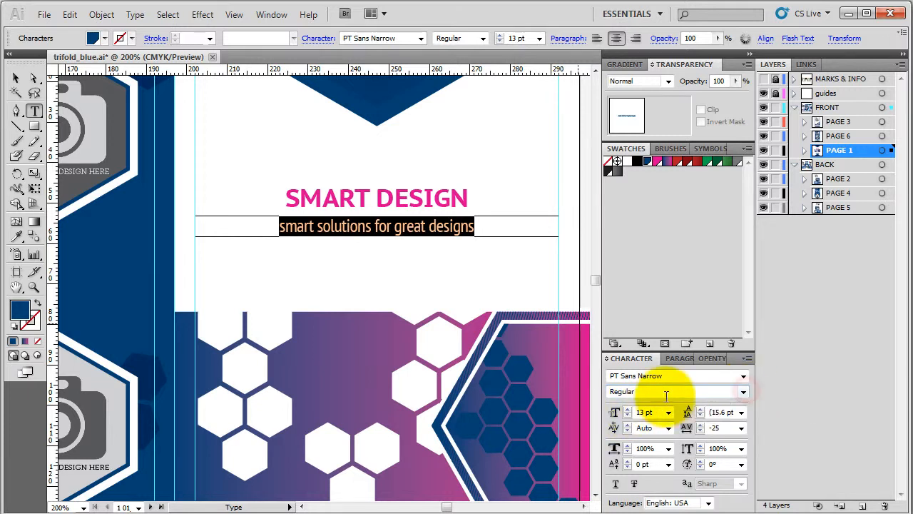
pyautogui.click(15, 79)
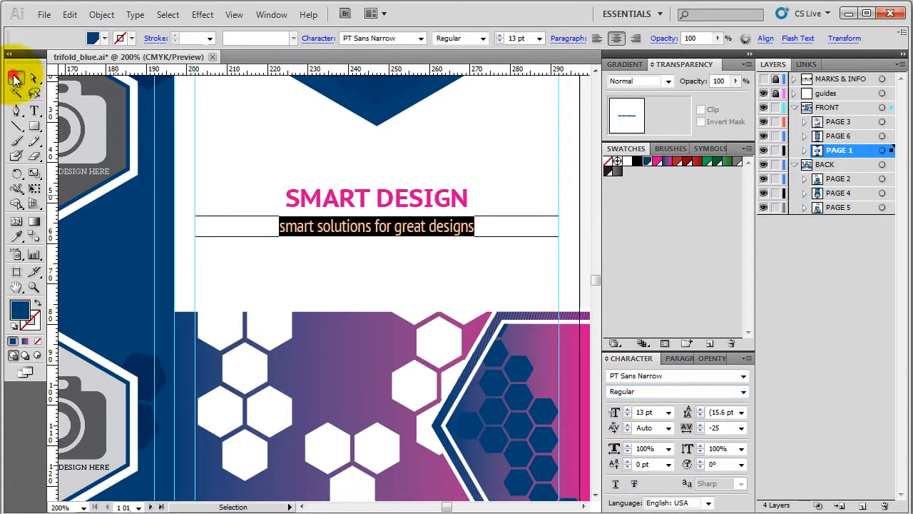
pyautogui.click(412, 273)
pyautogui.click(499, 248)
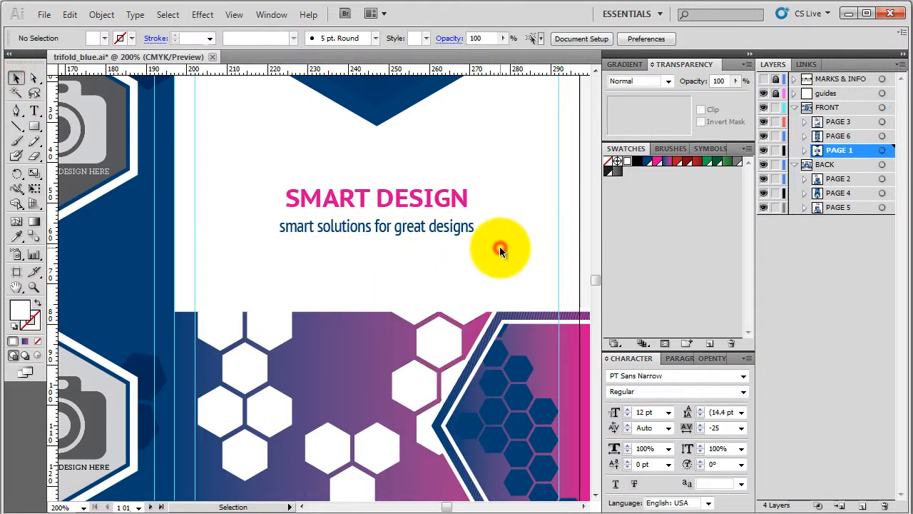
# - Select both paragraphs of the body text under the ABOUT US heading on the PAGE 3 panel
pyautogui.scroll(-2, 500, 249)
pyautogui.scroll(-5, 501, 248)
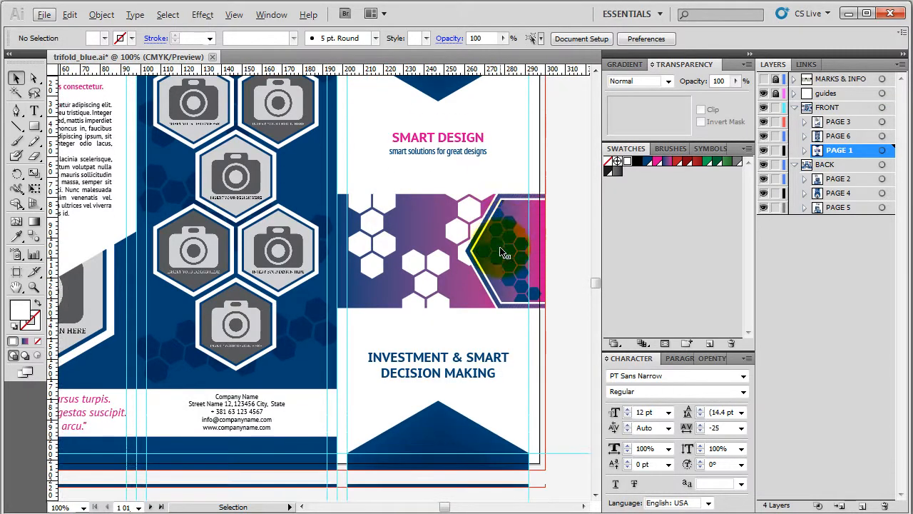
pyautogui.scroll(-1, 525, 300)
pyautogui.scroll(2, 112, 198)
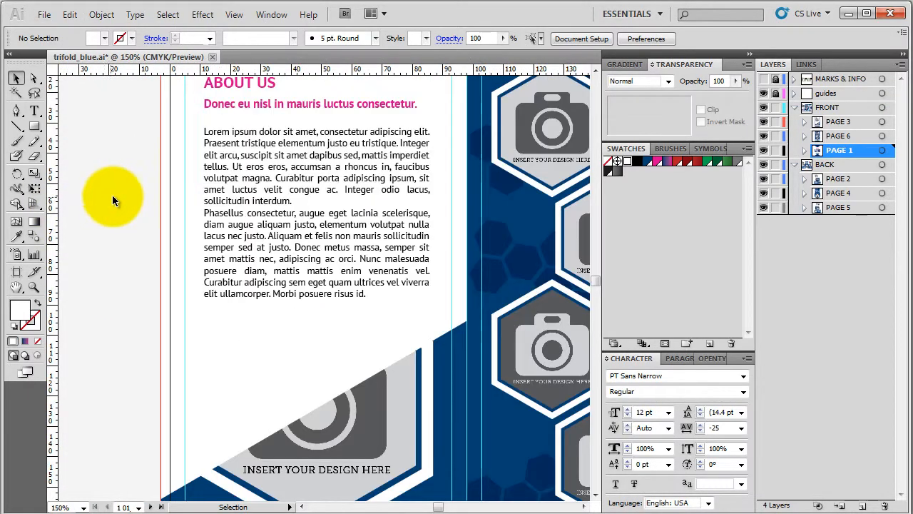
pyautogui.click(216, 175)
pyautogui.doubleClick(215, 138)
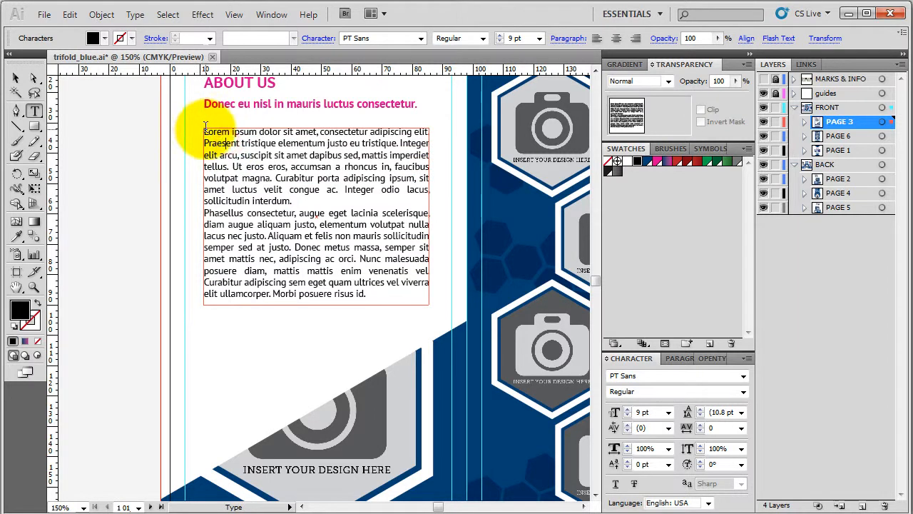
pyautogui.moveTo(205, 127); pyautogui.dragTo(409, 302)
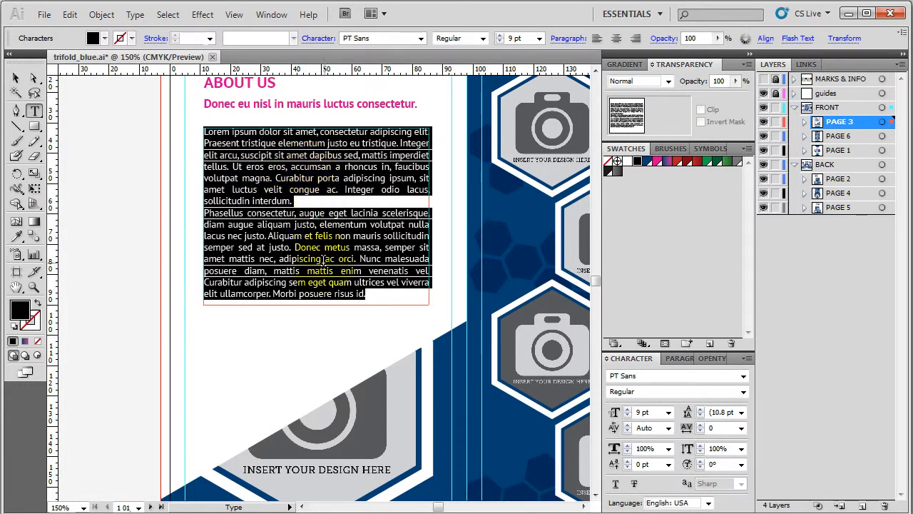
# - Extend the bottom edge of the ABOUT US body text frame downward by about 7 mm and deselect it
pyautogui.click(15, 77)
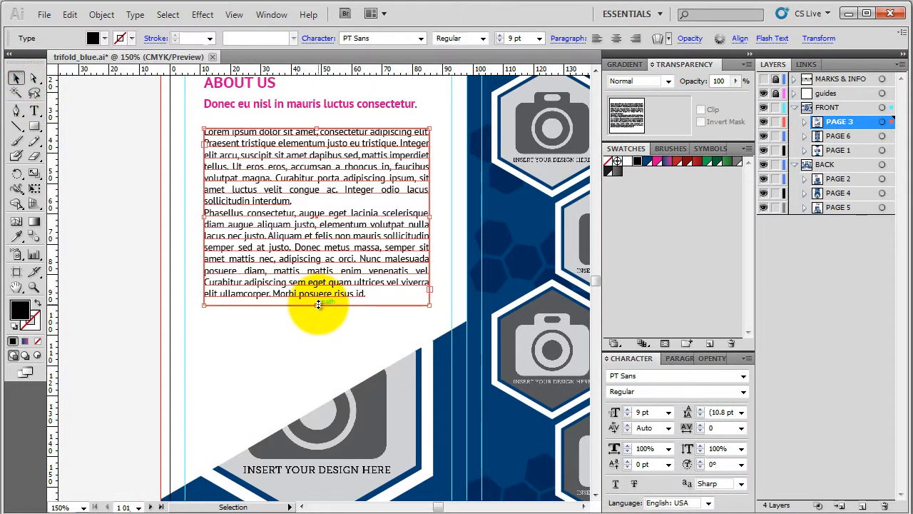
pyautogui.moveTo(318, 304); pyautogui.dragTo(316, 326)
pyautogui.doubleClick(312, 257)
pyautogui.click(319, 271)
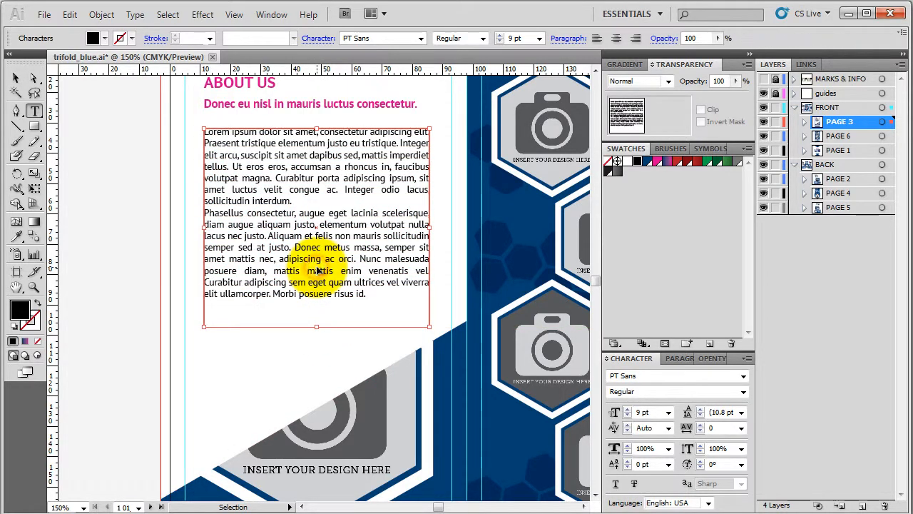
pyautogui.hotkey('ctrl', 'a')
pyautogui.click(16, 77)
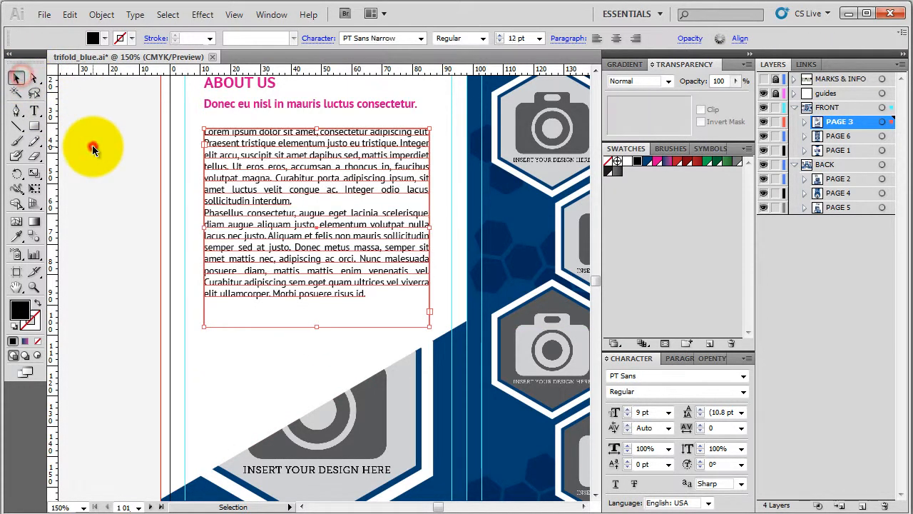
pyautogui.click(92, 148)
pyautogui.hotkey('ctrl', '-')
pyautogui.hotkey('ctrl', '-')
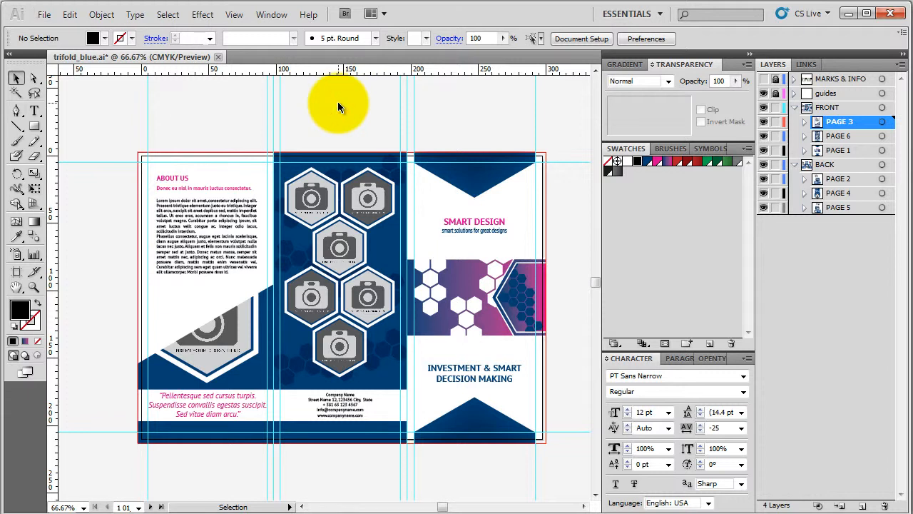
# - Select the first hexagon placeholder on the PAGE 6 panel, show the document's linked images, and switch to editing its clipped contents
pyautogui.scroll(-1, 338, 107)
pyautogui.click(316, 194)
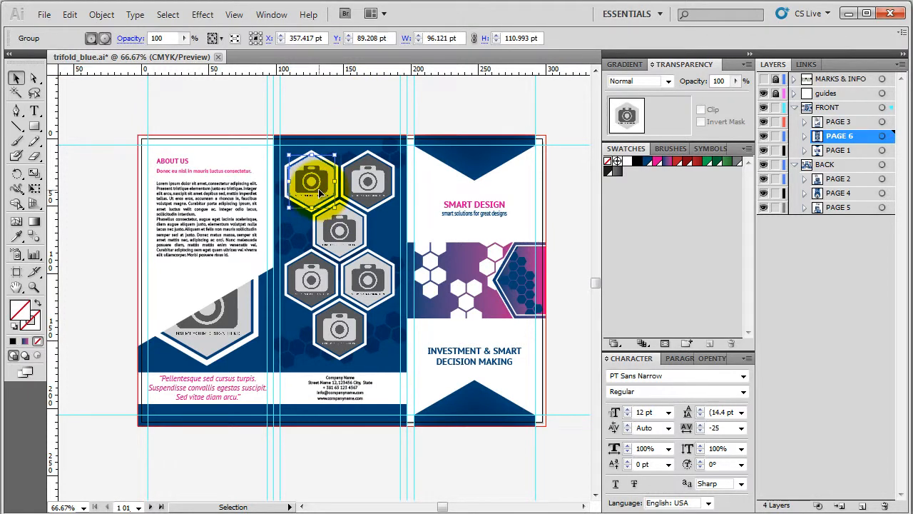
pyautogui.click(820, 65)
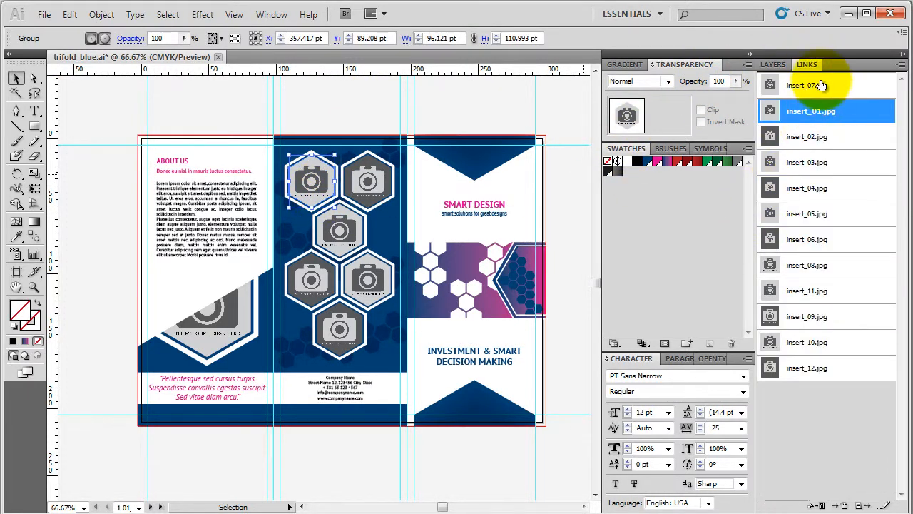
pyautogui.click(822, 85)
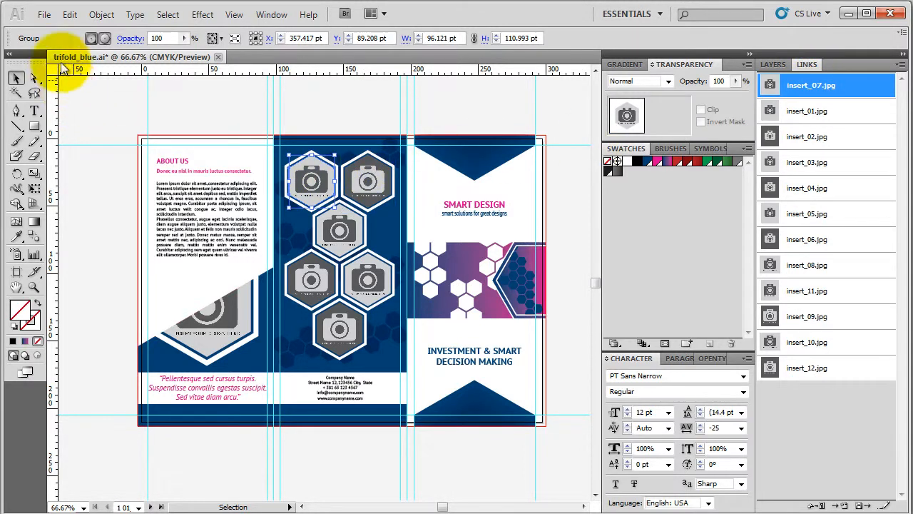
pyautogui.click(105, 38)
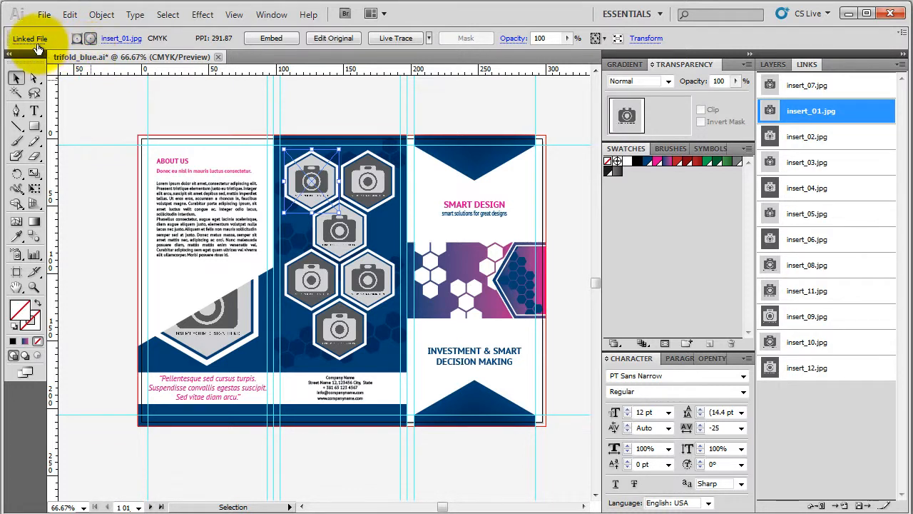
# - Relink insert_01.jpg in the first hexagon to the image bmx-madness-model-female-black from the Dummy Clothing Line folder
pyautogui.click(125, 41)
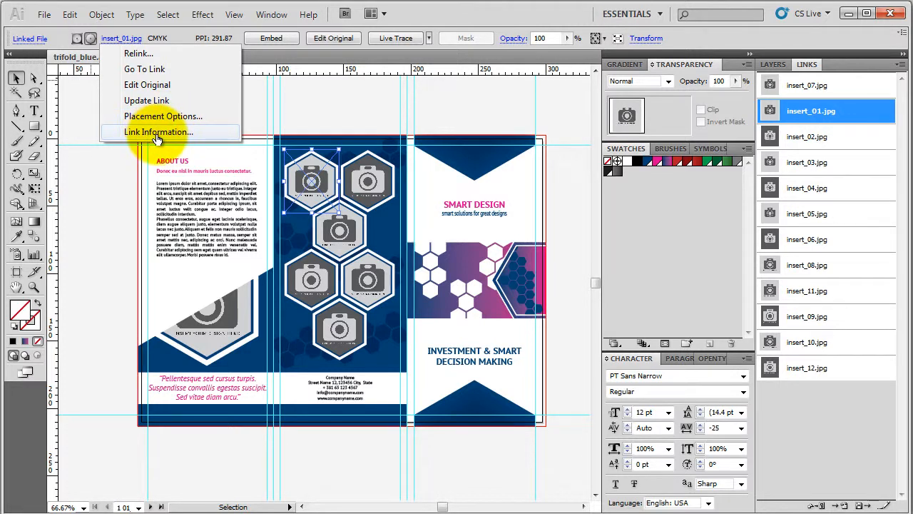
pyautogui.click(165, 57)
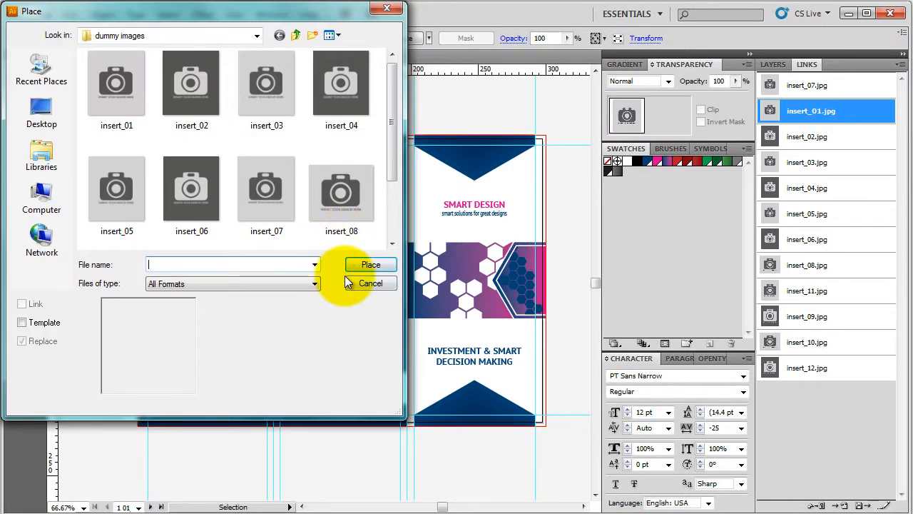
pyautogui.click(295, 35)
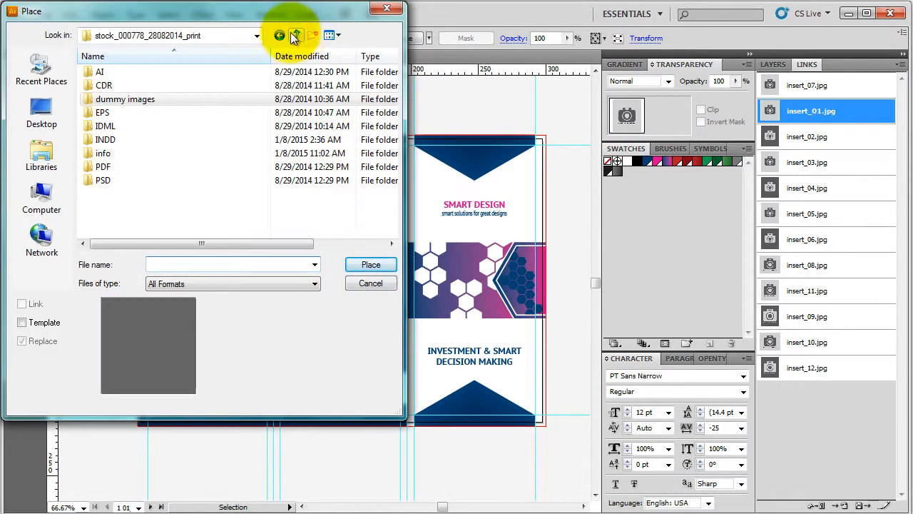
pyautogui.click(255, 35)
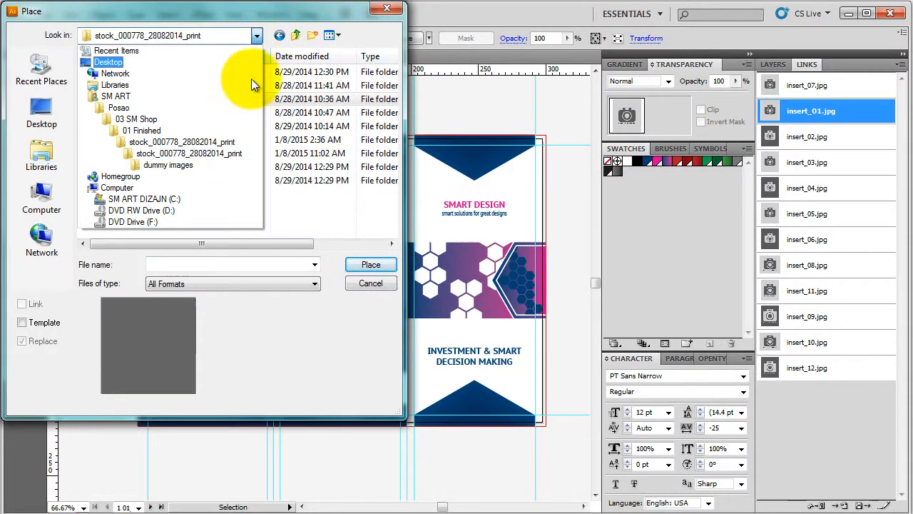
pyautogui.click(240, 131)
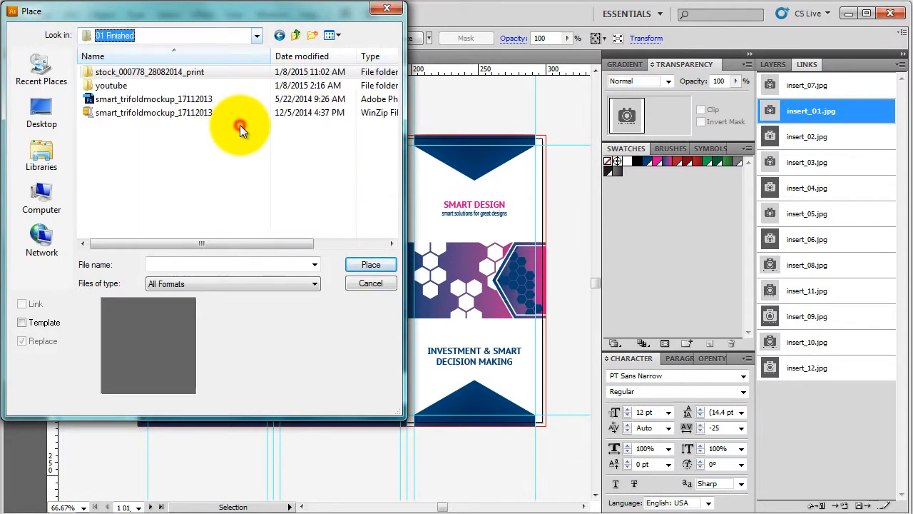
pyautogui.click(296, 35)
pyautogui.doubleClick(165, 86)
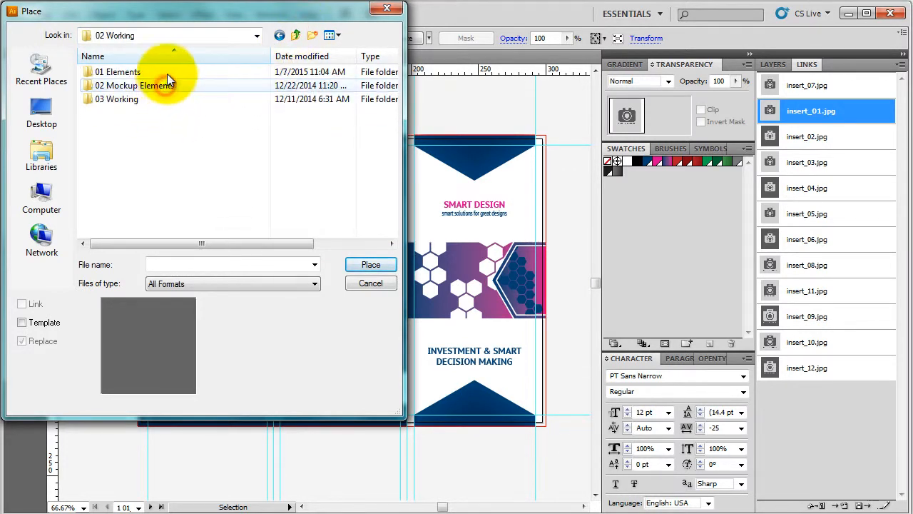
pyautogui.doubleClick(169, 73)
pyautogui.doubleClick(191, 72)
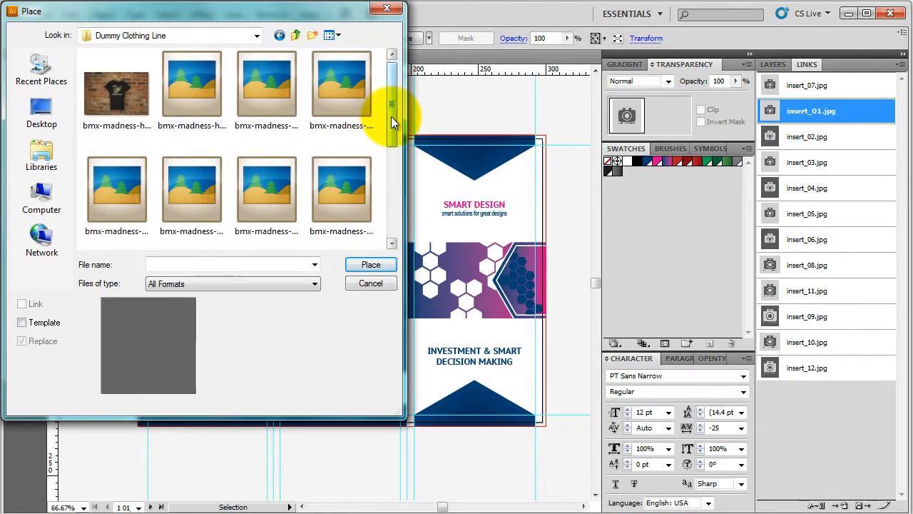
pyautogui.click(246, 69)
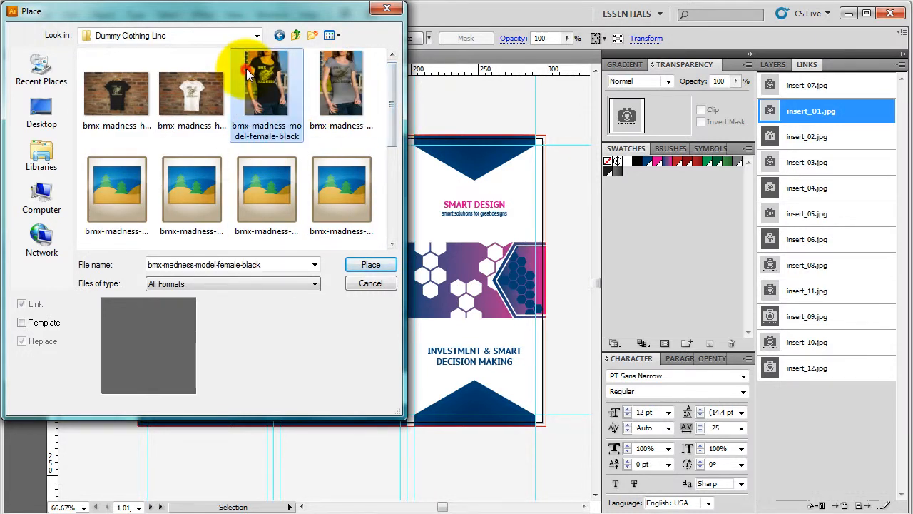
pyautogui.click(371, 264)
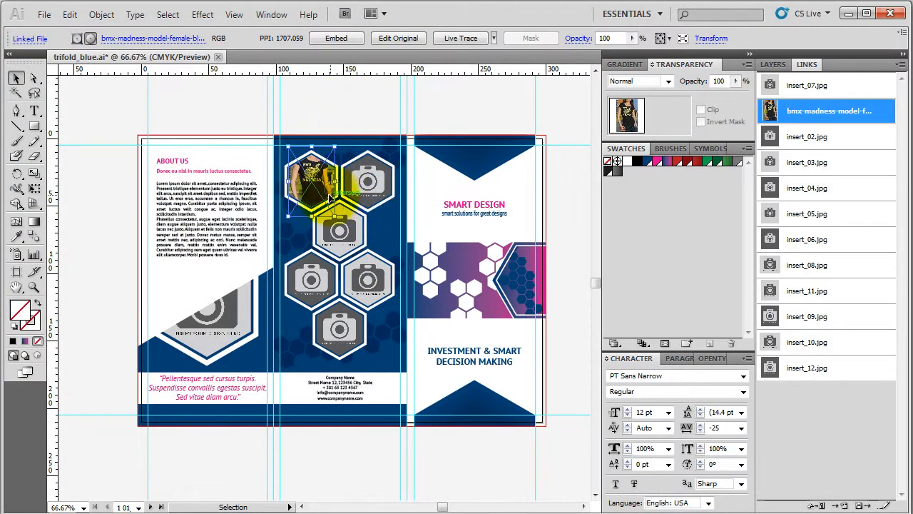
# - Enlarge the T-shirt photo in the first hexagon to about 40 mm wide, shift it down about 5 mm, and leave isolation mode
pyautogui.keyDown('alt'); pyautogui.scroll(3, 330, 198); pyautogui.keyUp('alt')
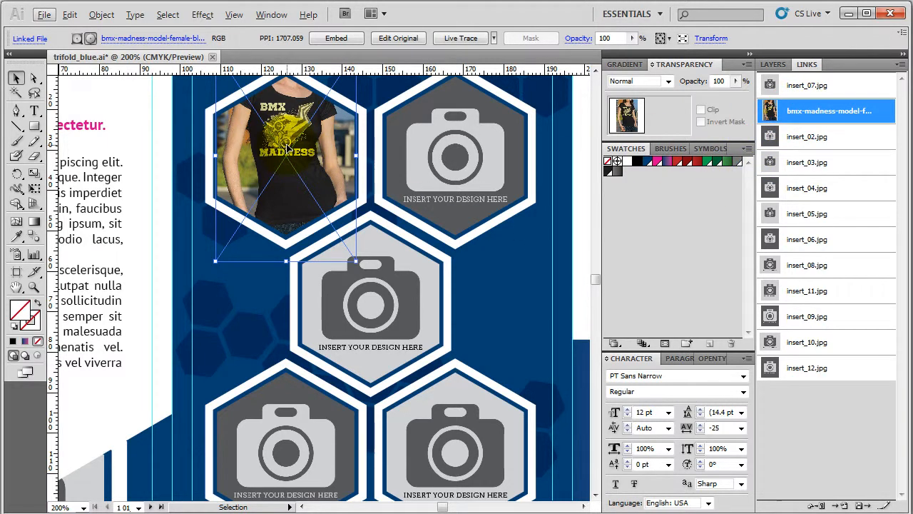
pyautogui.keyDown('alt'); pyautogui.scroll(-1, 324, 176); pyautogui.keyUp('alt')
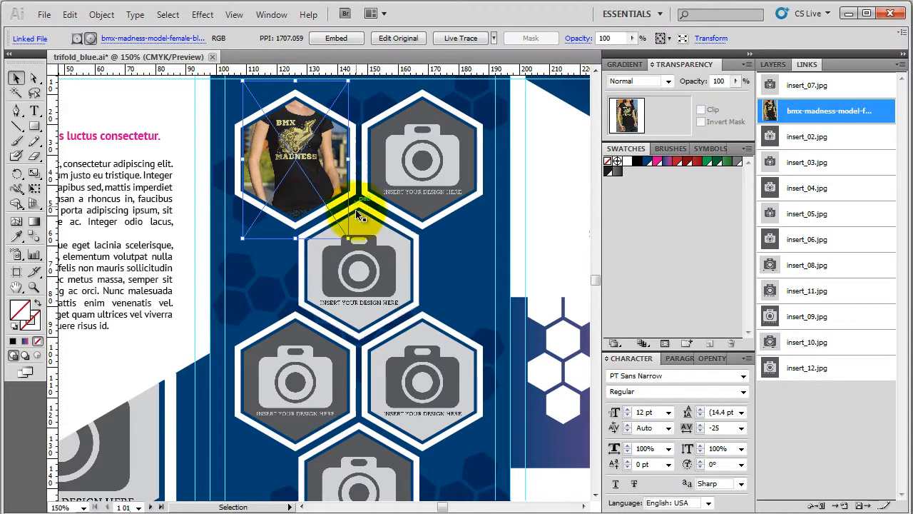
pyautogui.moveTo(349, 240); pyautogui.dragTo(366, 257)
pyautogui.doubleClick(310, 152)
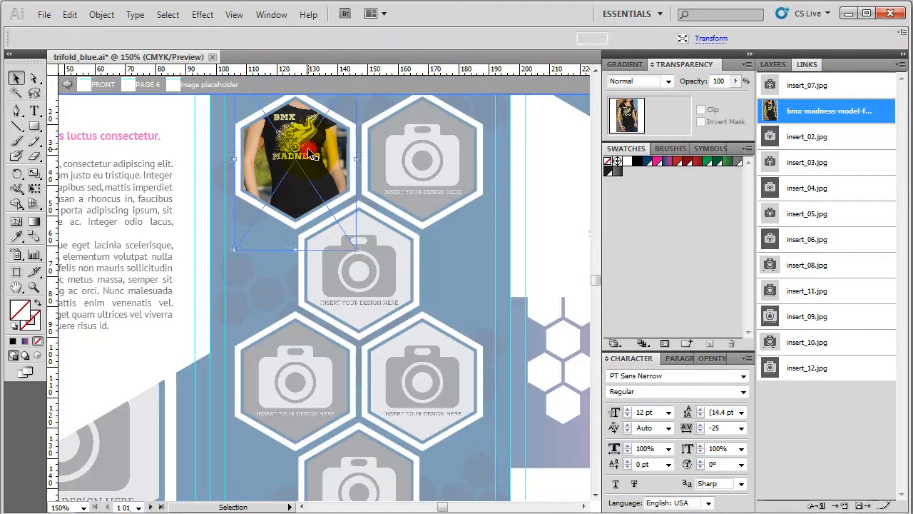
pyautogui.moveTo(310, 151); pyautogui.dragTo(313, 160)
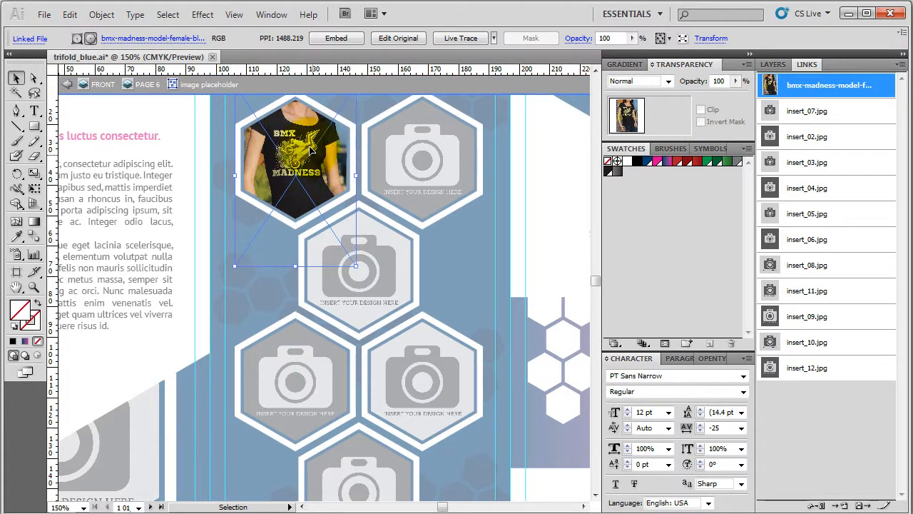
pyautogui.hotkey('ctrl', '1')
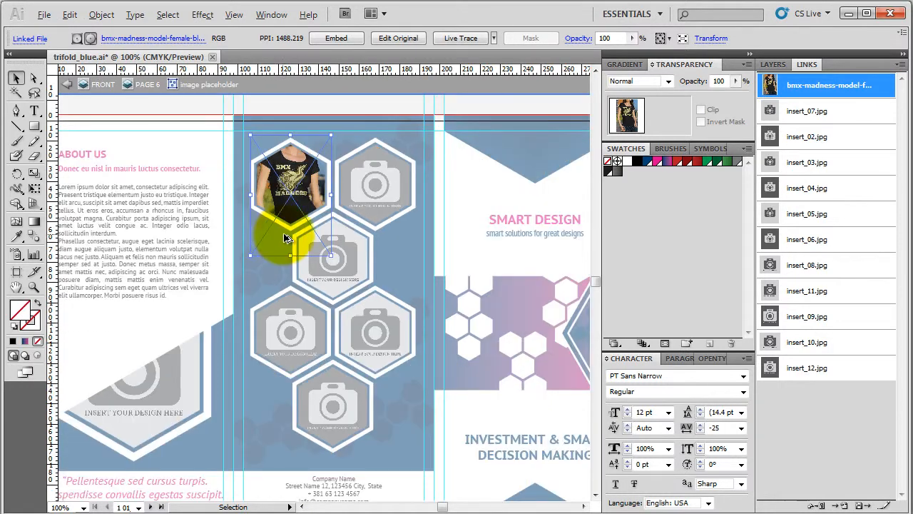
pyautogui.click(309, 98)
pyautogui.doubleClick(310, 97)
# - Undo the photo's repositioning, scaling and relinking in the first hexagon to restore the insert_01.jpg placeholder
pyautogui.hotkey('ctrl', 'z')
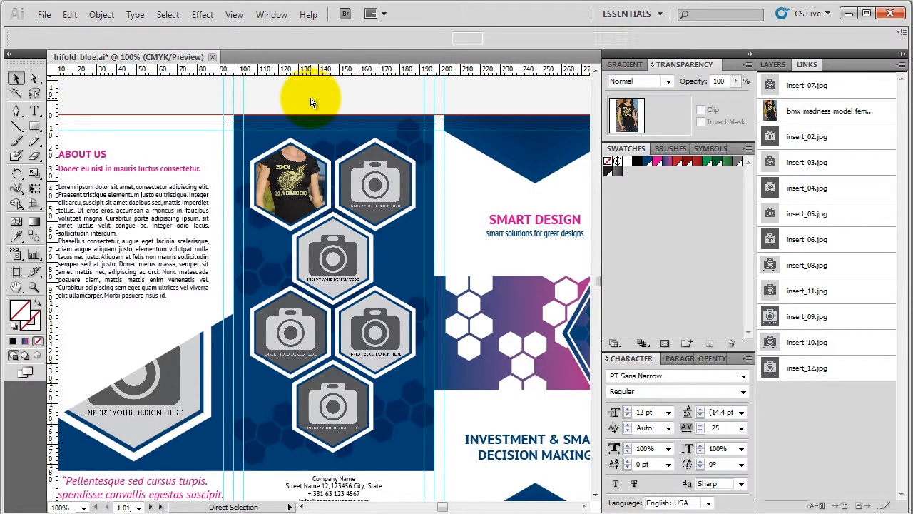
pyautogui.hotkey('ctrl', 'z')
pyautogui.hotkey('ctrl', 'z')
pyautogui.click(310, 98)
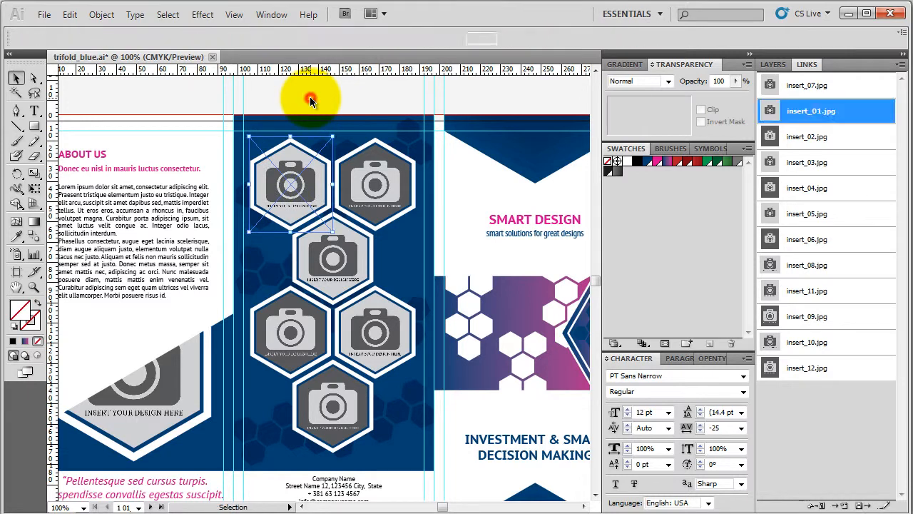
# - Switch to the dummy images folder and open insert_01 from it in Photoshop
pyautogui.click(287, 166)
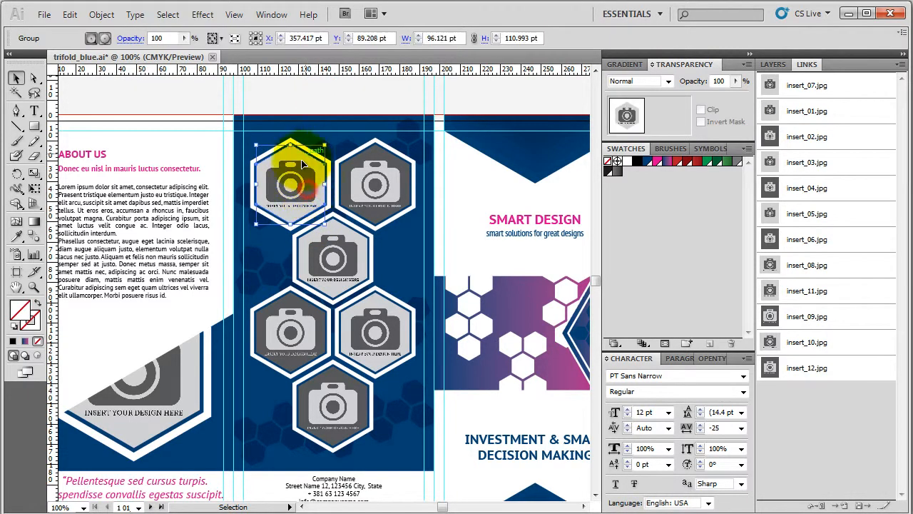
pyautogui.click(311, 110)
pyautogui.hotkey('alt', 'Tab')
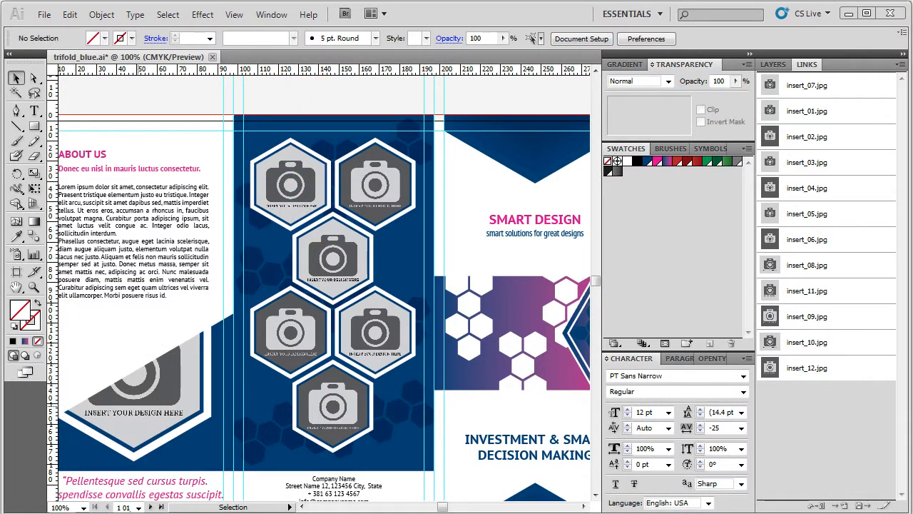
pyautogui.doubleClick(404, 174)
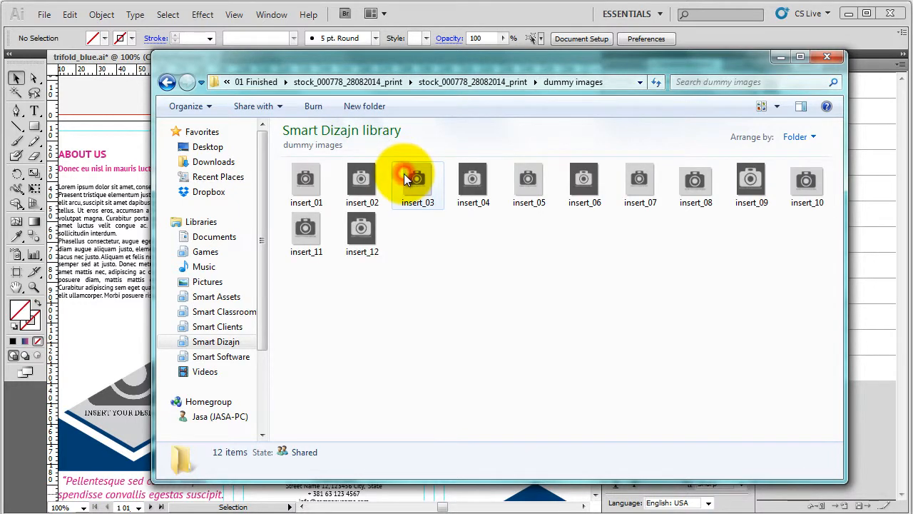
pyautogui.click(303, 183)
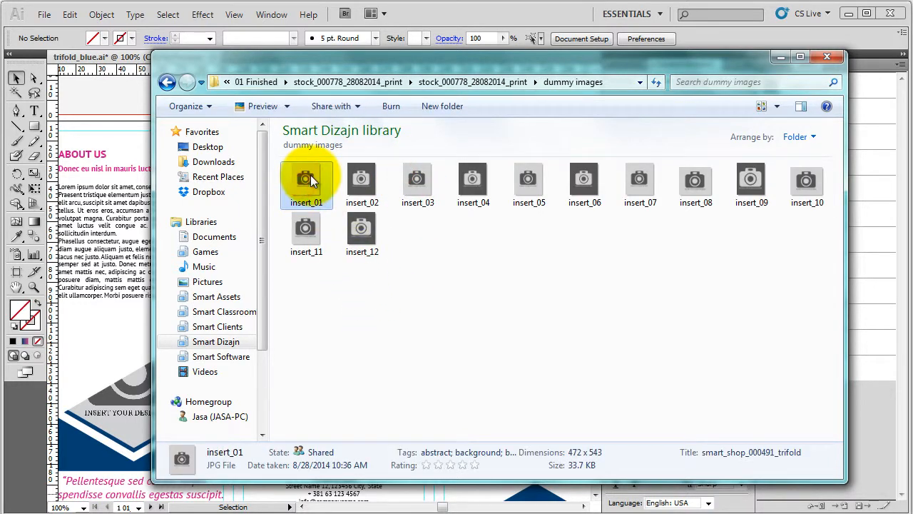
pyautogui.moveTo(311, 175); pyautogui.dragTo(496, 499)
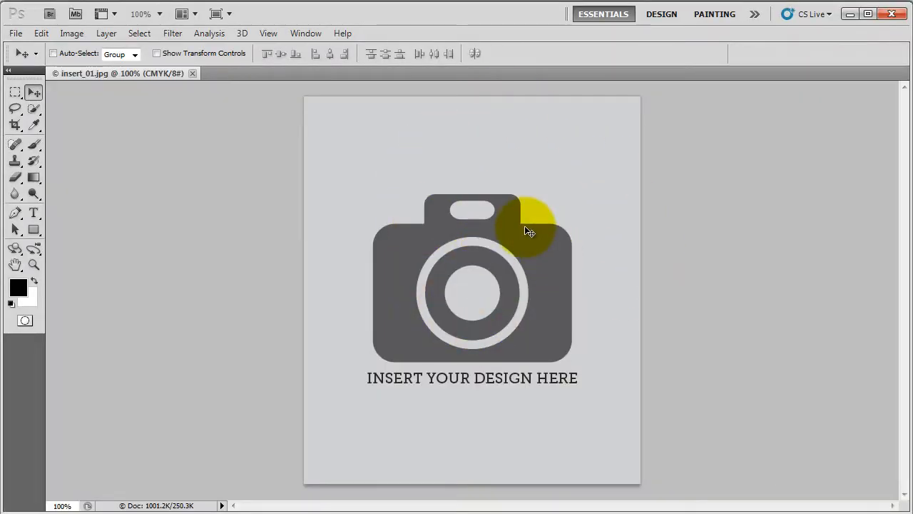
# - Place the image bmx-madness-model-female-black from the Smart Dizajn library's Dummy Clothing Line folder into insert_01.jpg
pyautogui.click(15, 33)
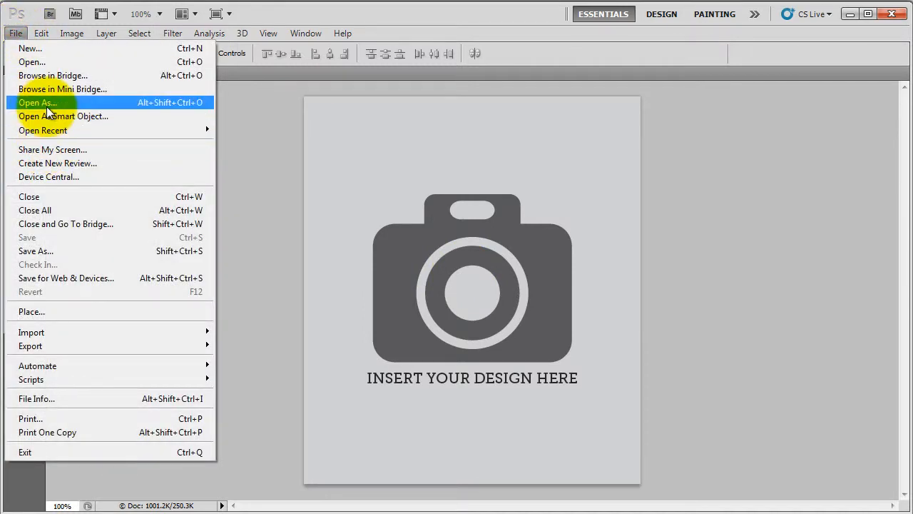
pyautogui.click(61, 311)
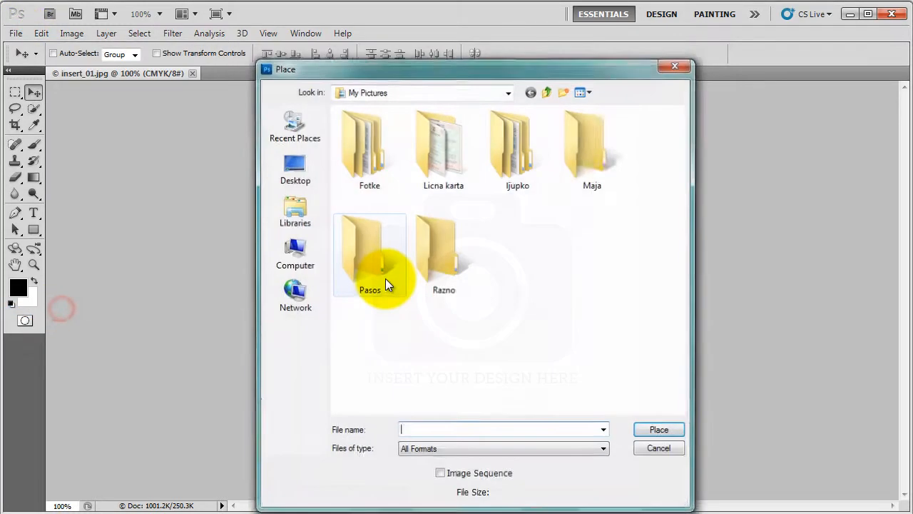
pyautogui.click(293, 214)
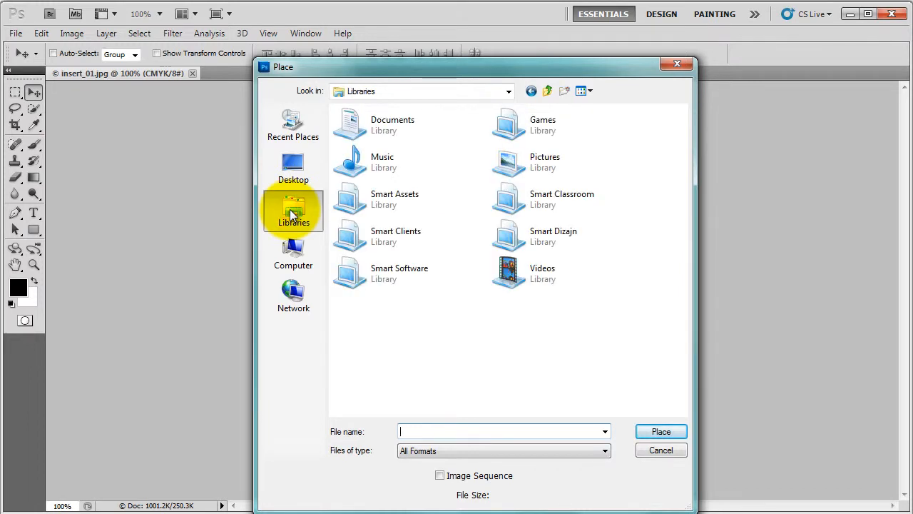
pyautogui.doubleClick(558, 239)
pyautogui.doubleClick(409, 144)
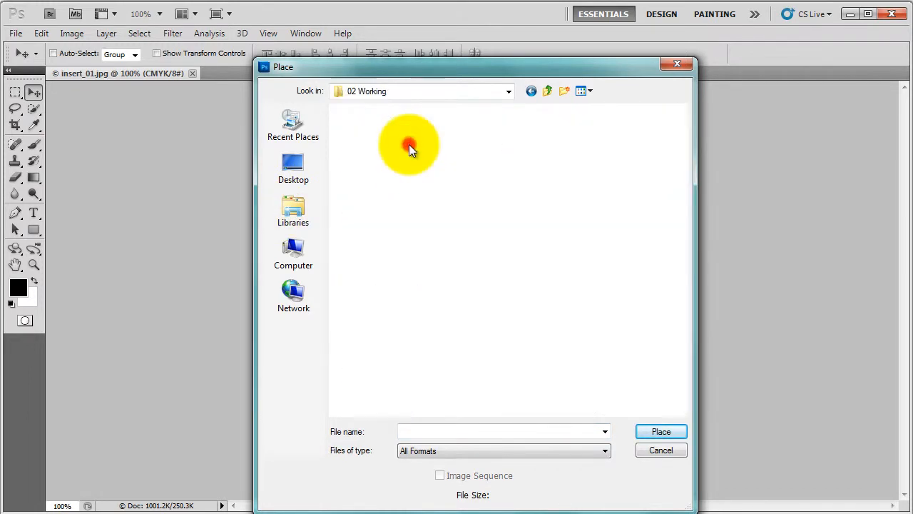
pyautogui.doubleClick(367, 132)
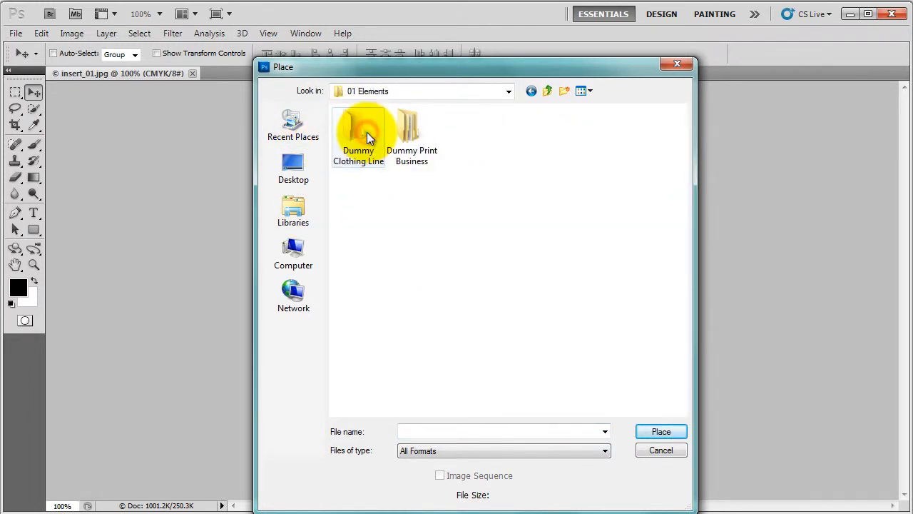
pyautogui.doubleClick(367, 132)
pyautogui.click(471, 120)
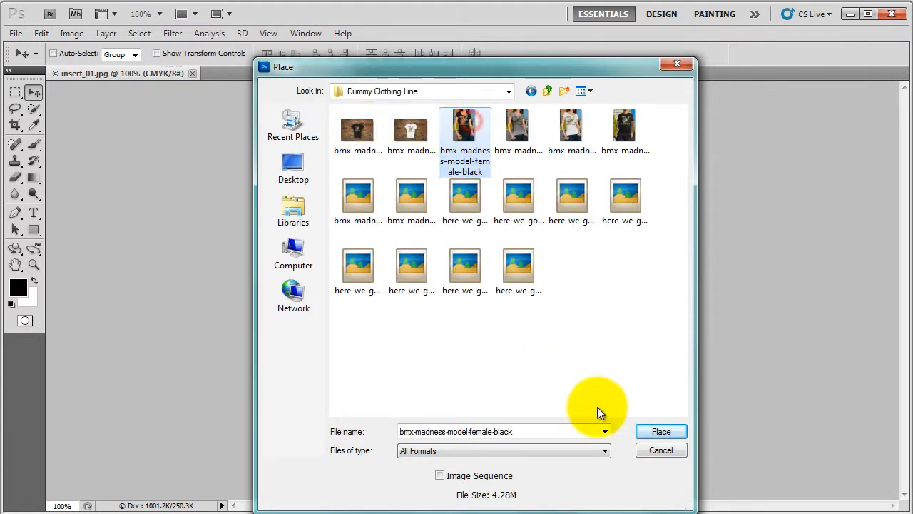
pyautogui.click(661, 431)
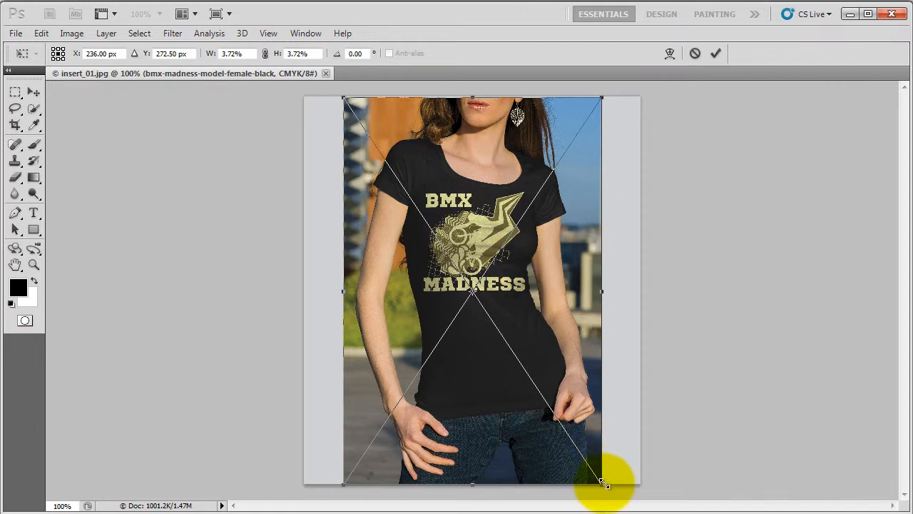
# - Scale the placed T-shirt photo to about 5.7% so it covers the canvas, shift it down, and commit the transformation
pyautogui.moveTo(603, 486); pyautogui.dragTo(670, 511)
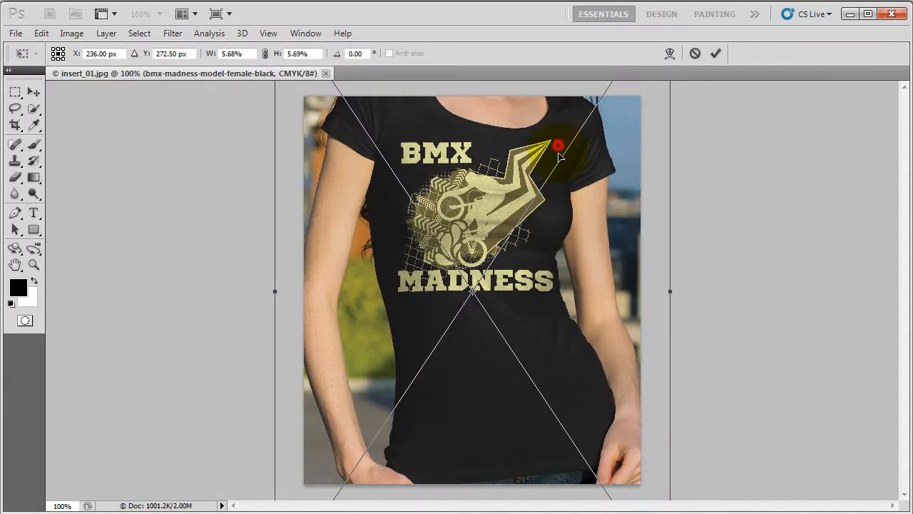
pyautogui.moveTo(559, 156); pyautogui.dragTo(561, 227)
pyautogui.click(715, 53)
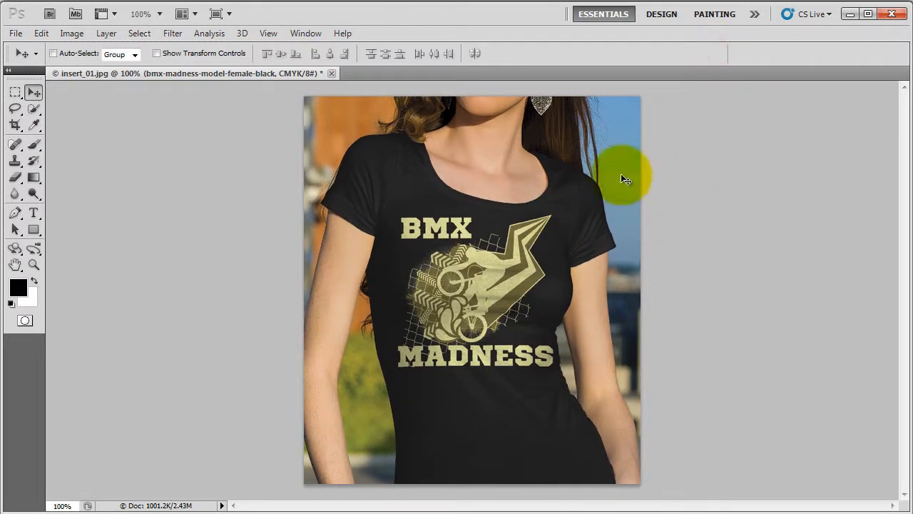
# - Show the document's layers and merge the T-shirt photo layer down into the Background layer
pyautogui.click(305, 33)
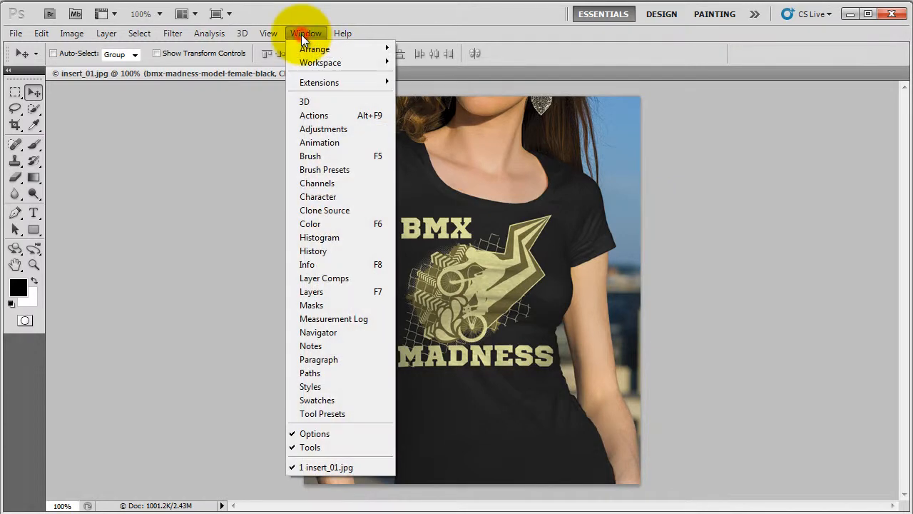
pyautogui.click(333, 291)
pyautogui.moveTo(628, 74); pyautogui.dragTo(824, 92)
pyautogui.moveTo(843, 321); pyautogui.dragTo(843, 384)
pyautogui.click(834, 257)
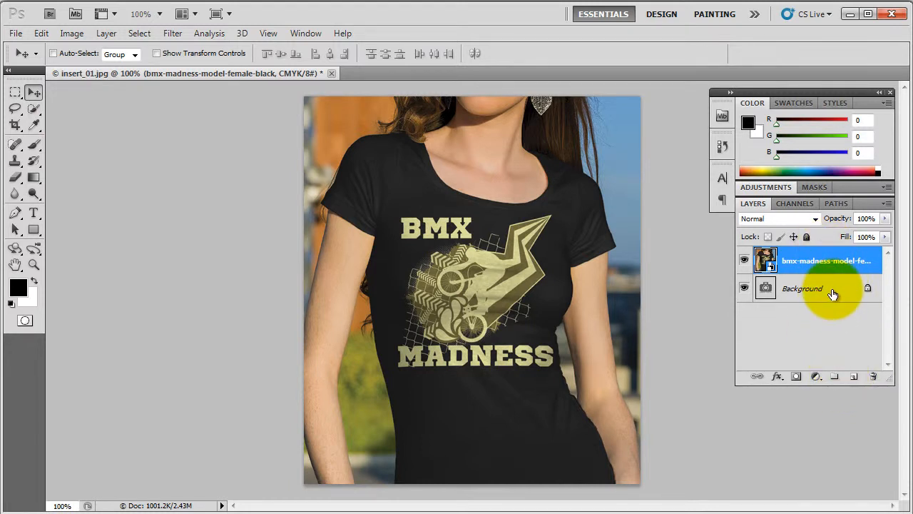
pyautogui.hotkey('ctrl', 'e')
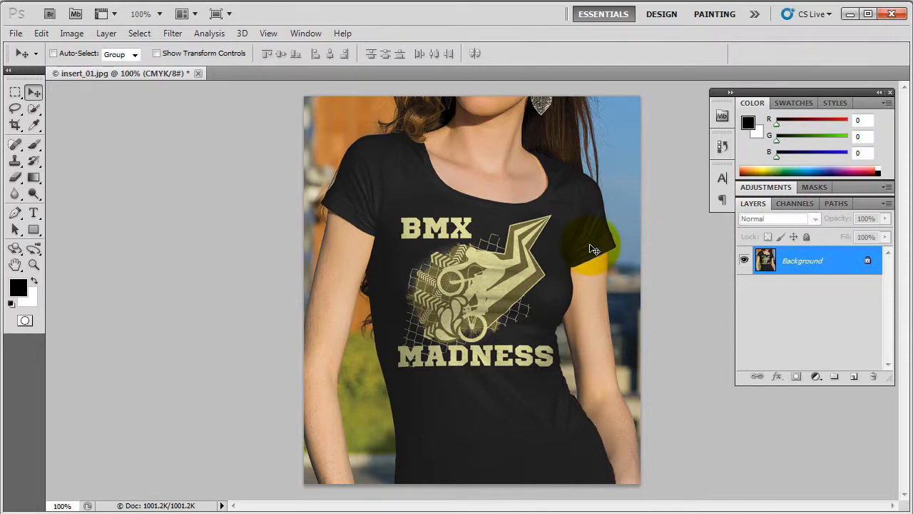
# - Save insert_01.jpg with Maximum JPEG quality 12 in Baseline ("Standard") format and close the document
pyautogui.hotkey('ctrl', 's')
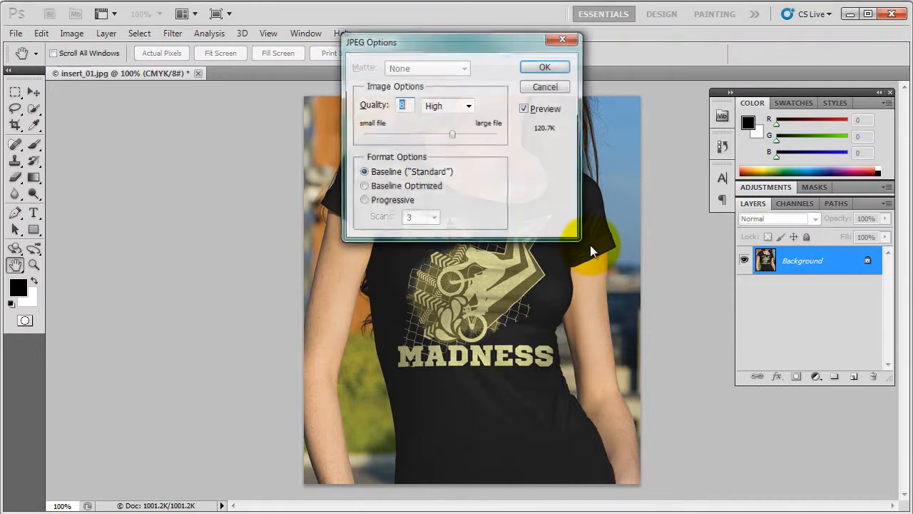
pyautogui.moveTo(453, 133); pyautogui.dragTo(491, 136)
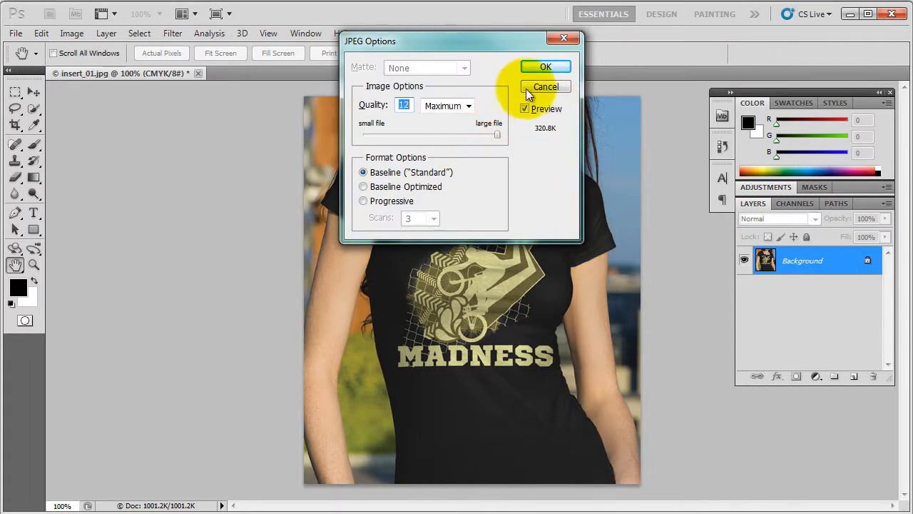
pyautogui.click(540, 67)
pyautogui.press('v')
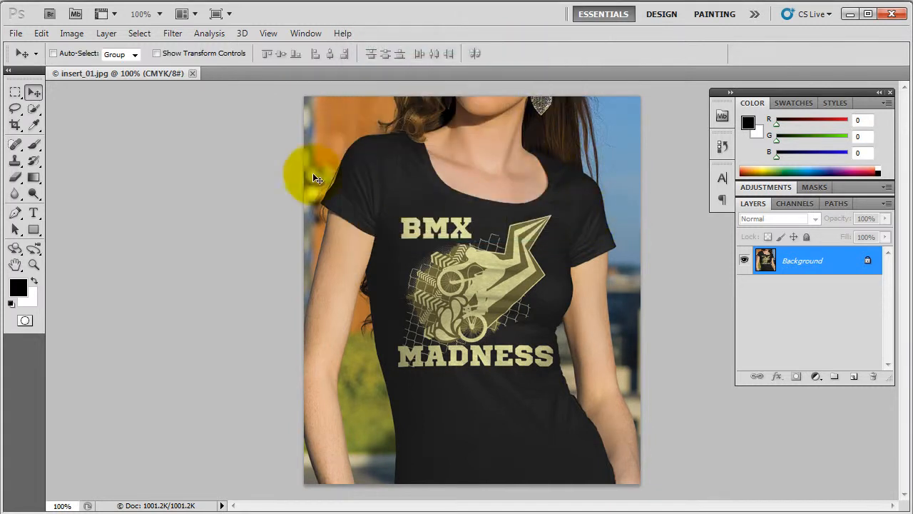
pyautogui.click(193, 75)
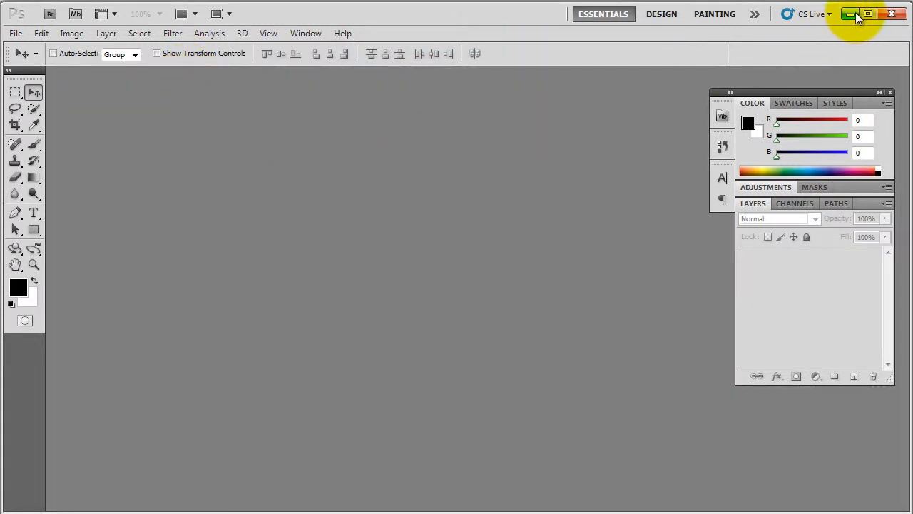
# - Return to the brochure in Illustrator and update the modified linked image
pyautogui.click(849, 14)
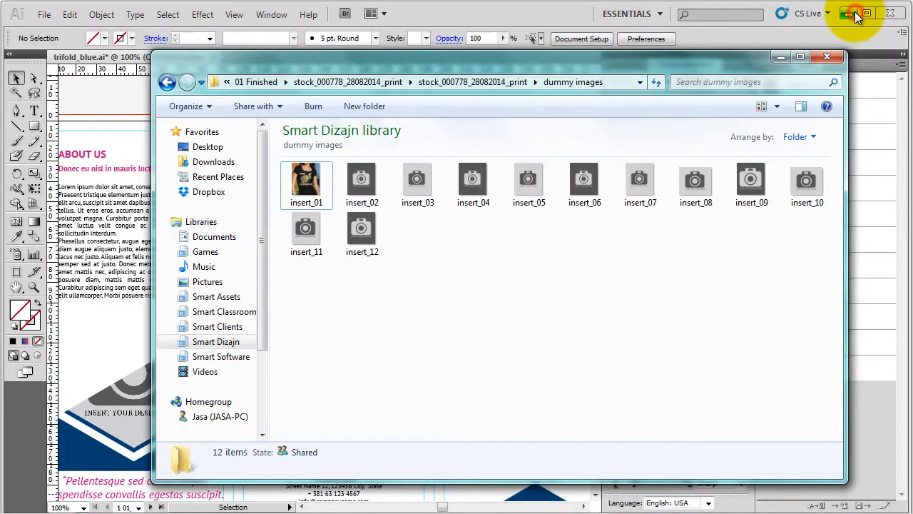
pyautogui.click(781, 56)
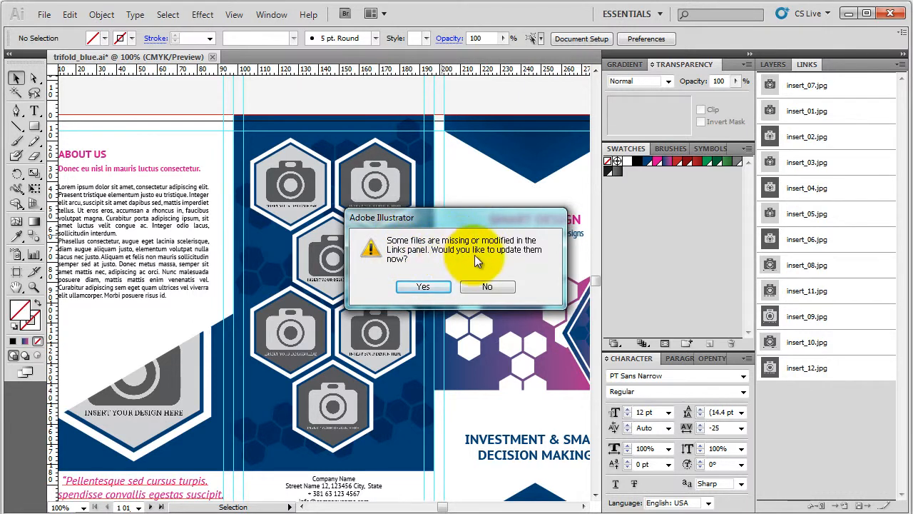
pyautogui.click(433, 284)
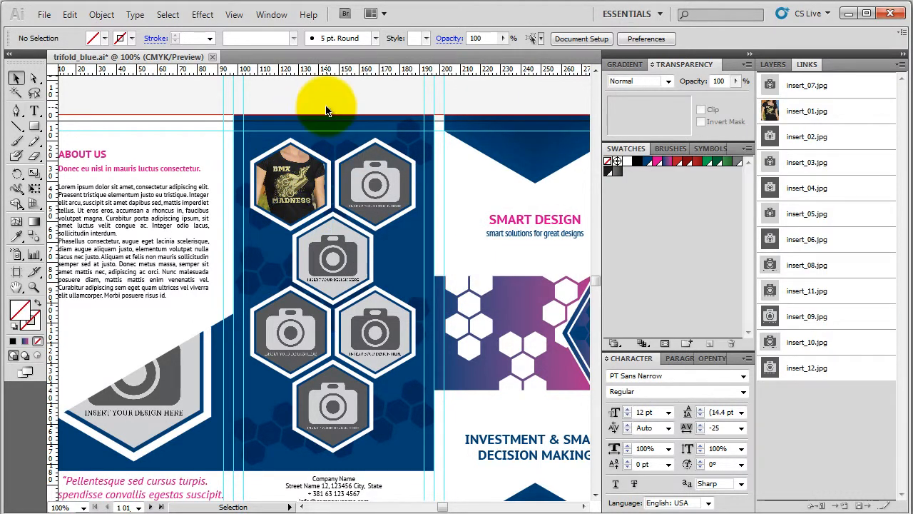
pyautogui.click(368, 178)
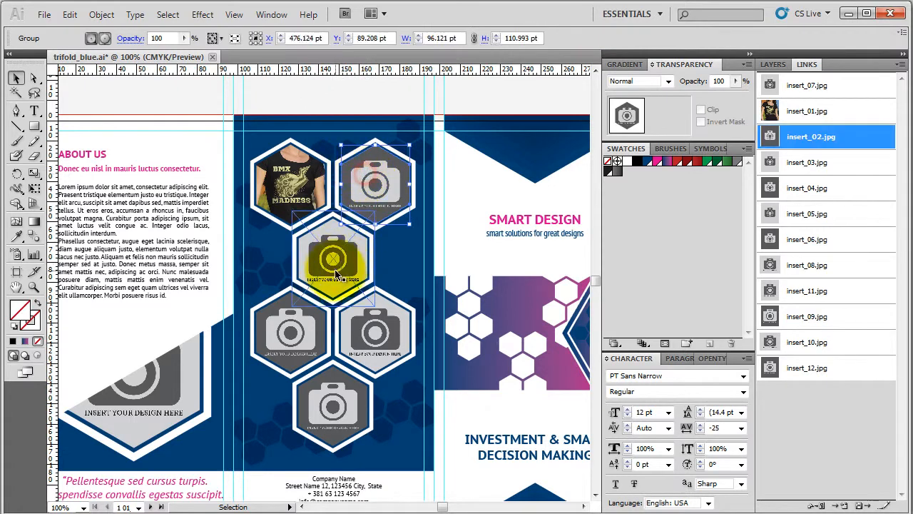
pyautogui.moveTo(334, 267); pyautogui.dragTo(336, 270)
pyautogui.click(70, 14)
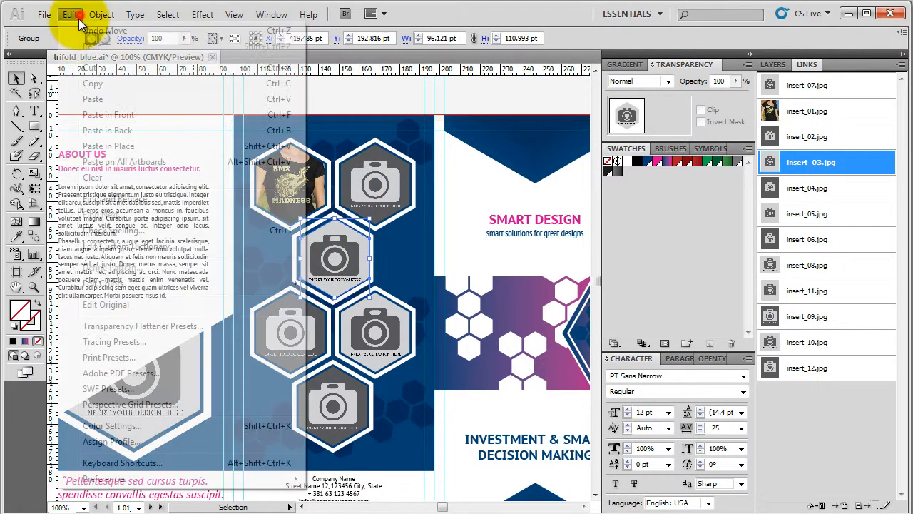
pyautogui.click(87, 35)
pyautogui.click(303, 87)
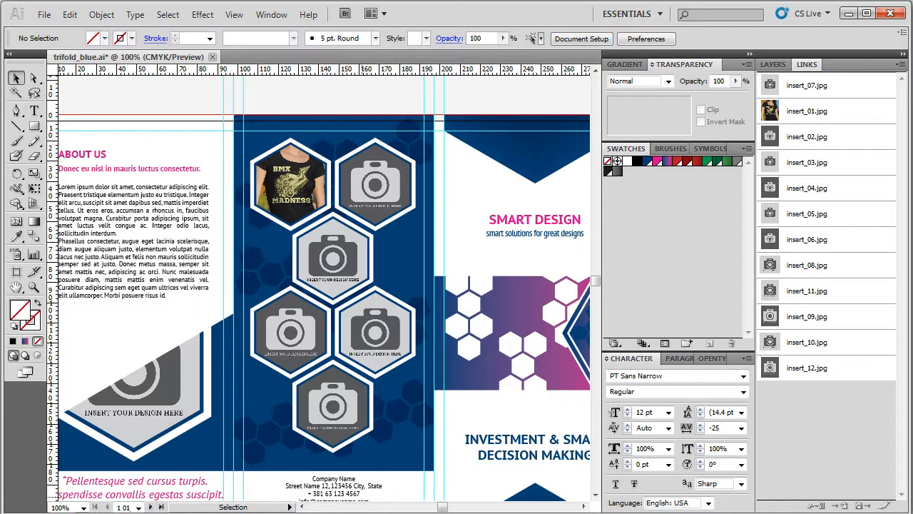
# - Examine the edited insert_01 in the dummy images folder and review the brochure's hexagon images, contact details and About Us body text
pyautogui.click(362, 512)
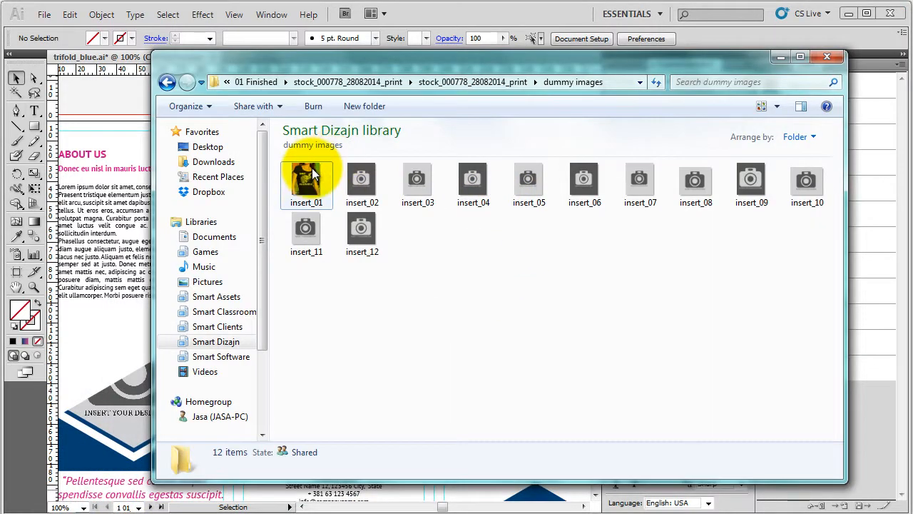
pyautogui.click(781, 56)
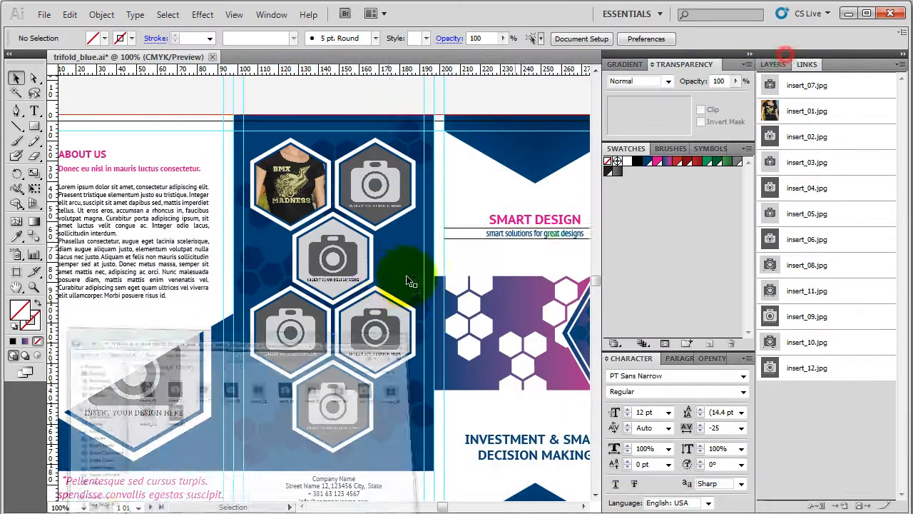
pyautogui.scroll(-3, 408, 100)
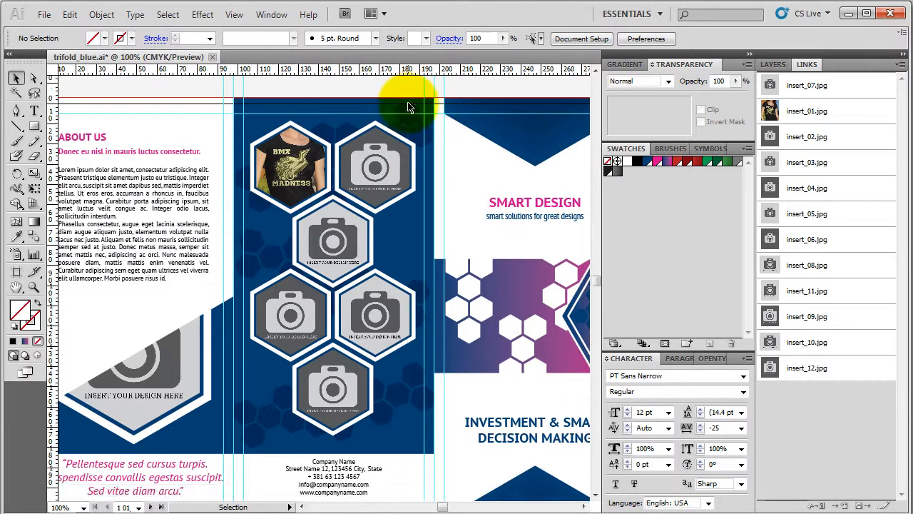
pyautogui.scroll(-4, 350, 440)
pyautogui.scroll(5, 351, 440)
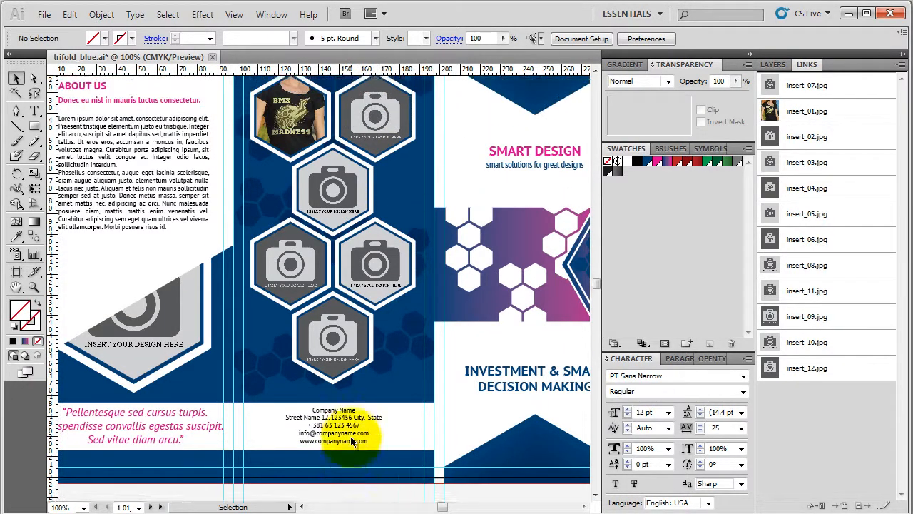
pyautogui.click(353, 448)
pyautogui.keyDown('shift'); pyautogui.click(326, 347); pyautogui.keyUp('shift')
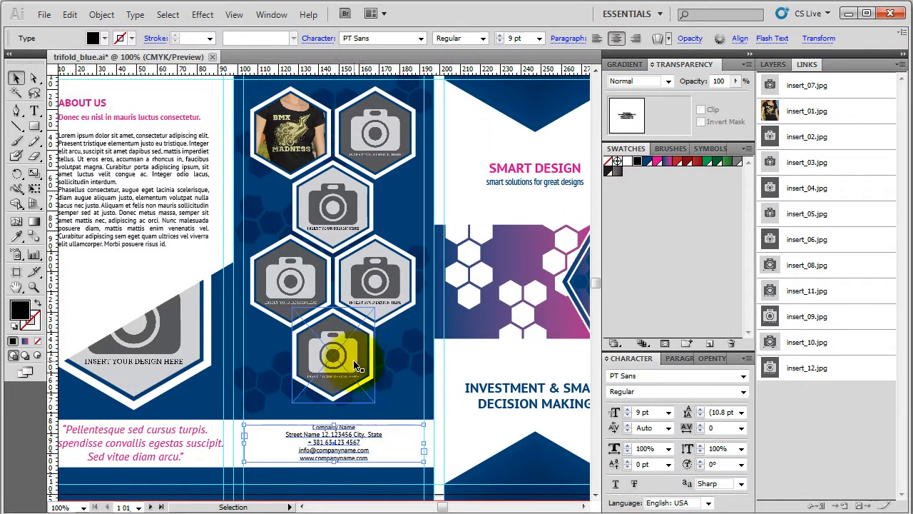
pyautogui.scroll(3, 356, 366)
pyautogui.scroll(2, 357, 364)
pyautogui.click(330, 105)
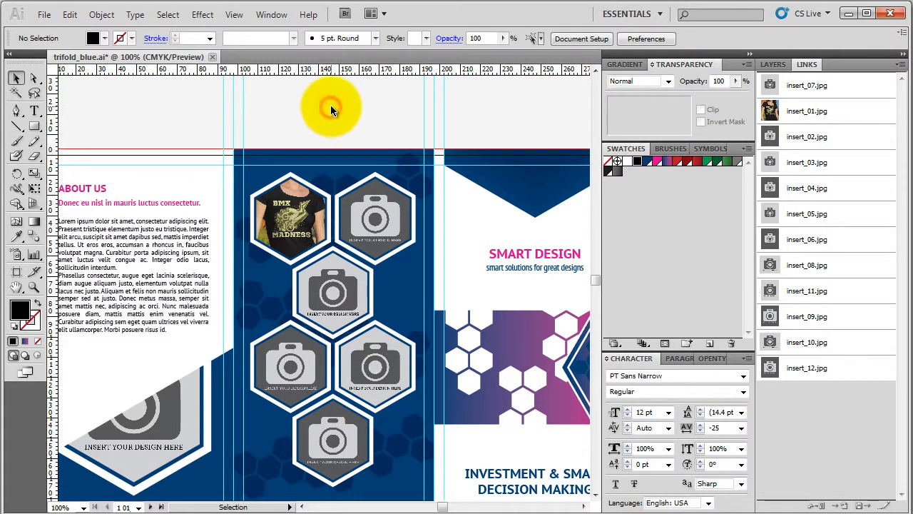
pyautogui.scroll(-4, 539, 359)
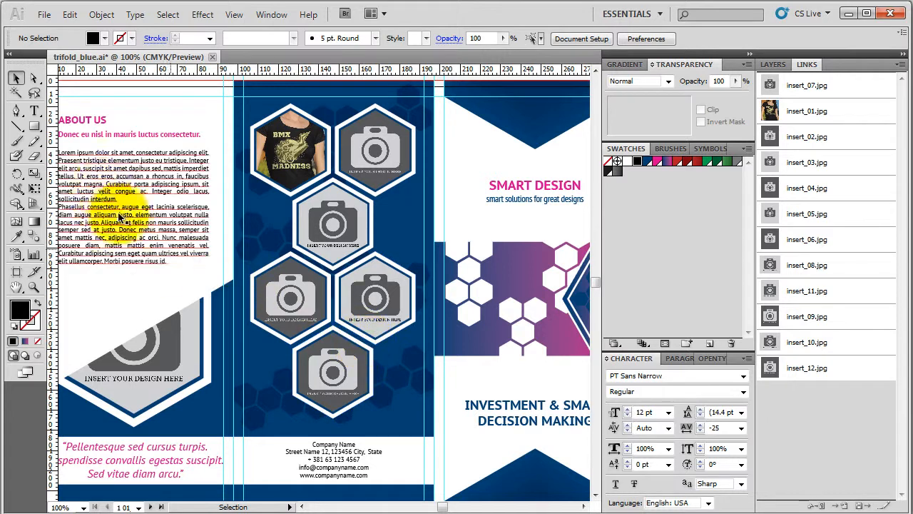
pyautogui.click(125, 176)
pyautogui.scroll(2, 325, 274)
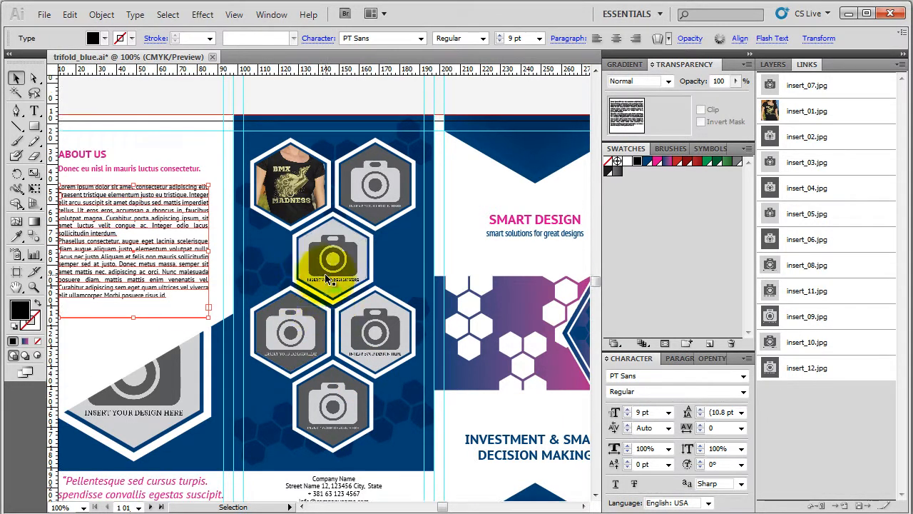
# - Save the brochure as trifold_blue_fonts.ai in Illustrator CS5 format with PDF compatibility and compression
pyautogui.click(376, 98)
pyautogui.scroll(-2, 376, 87)
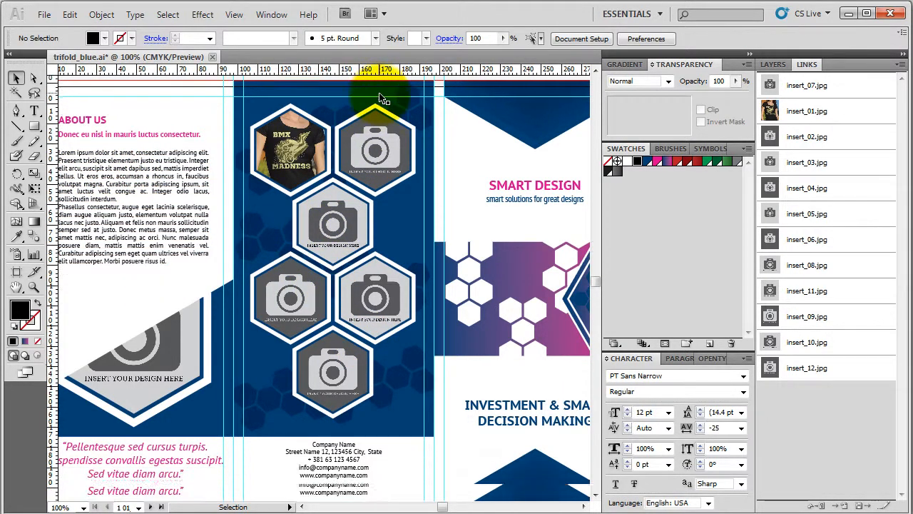
pyautogui.click(42, 15)
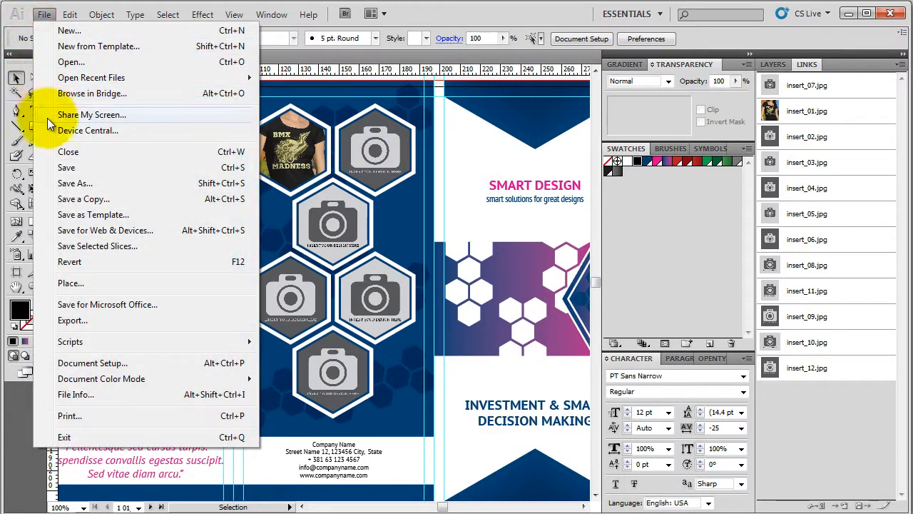
pyautogui.click(68, 184)
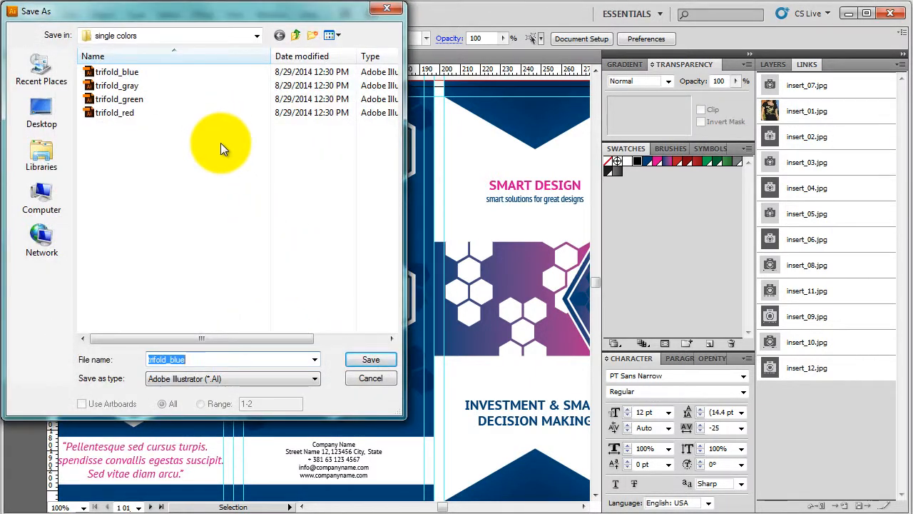
pyautogui.click(202, 360)
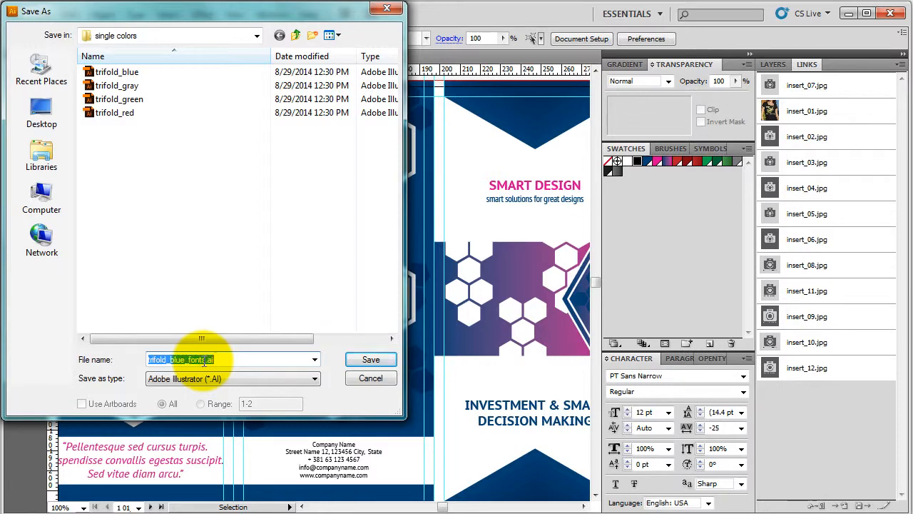
pyautogui.click(360, 360)
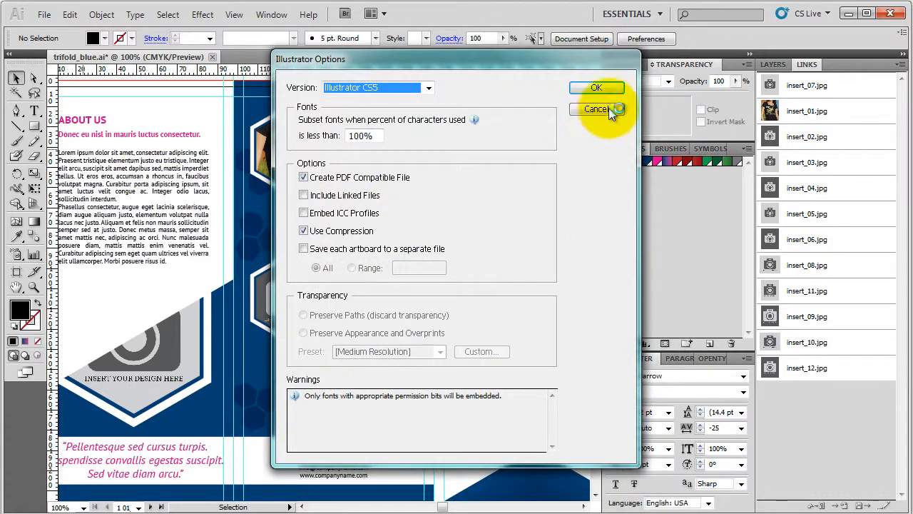
pyautogui.click(608, 87)
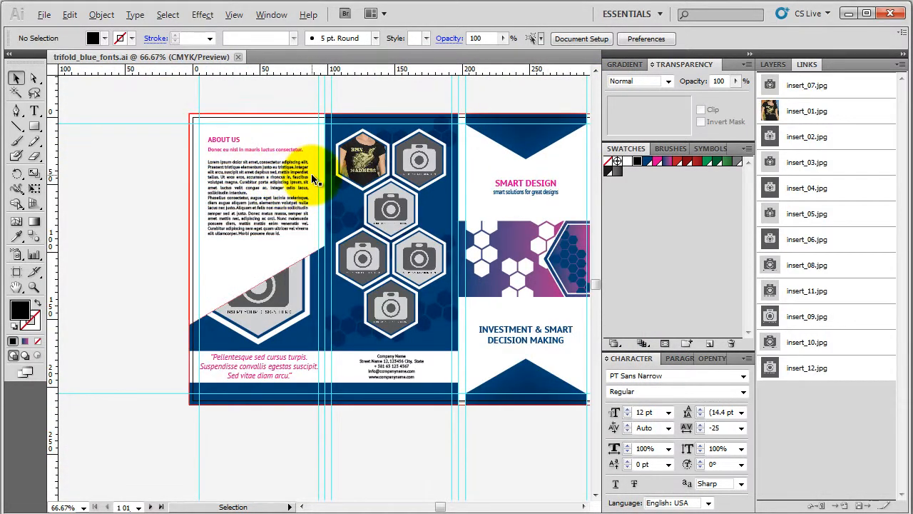
# - Select all text objects in the brochure, starting from the About Us heading and its subheading
pyautogui.scroll(1, 312, 176)
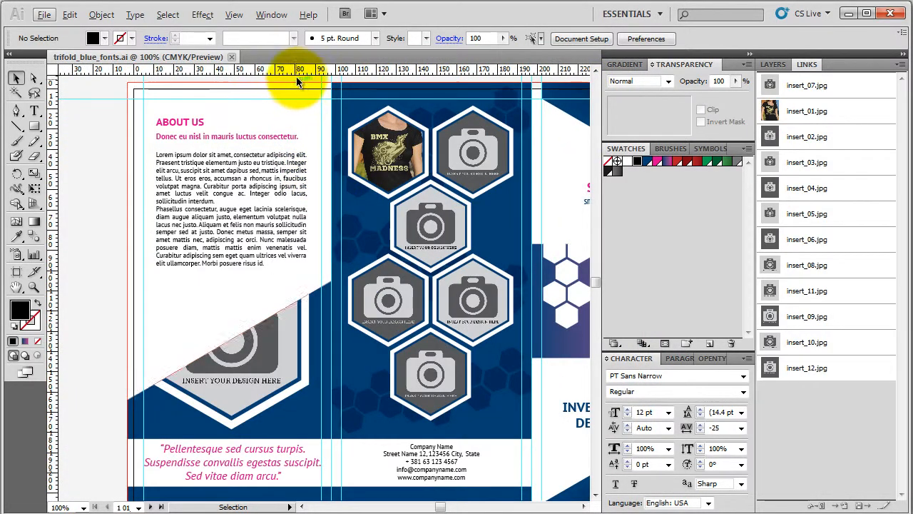
pyautogui.click(297, 77)
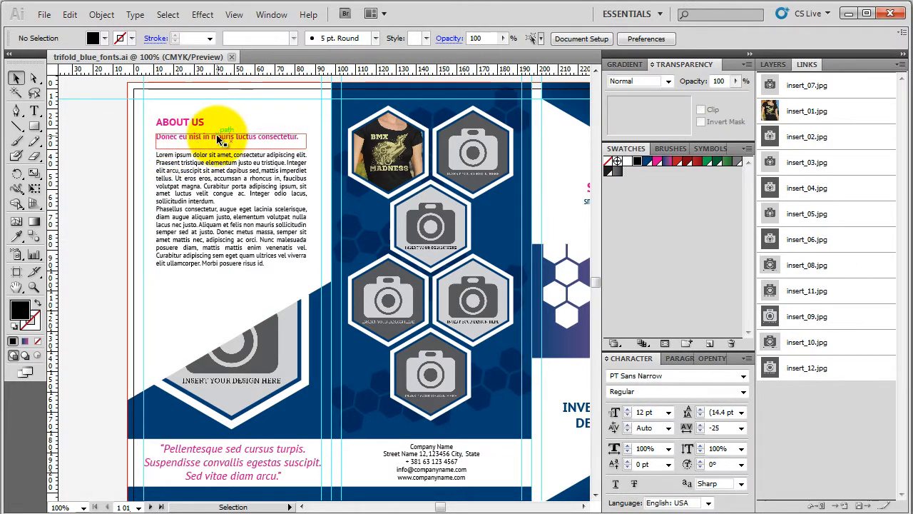
pyautogui.click(171, 123)
pyautogui.click(171, 124)
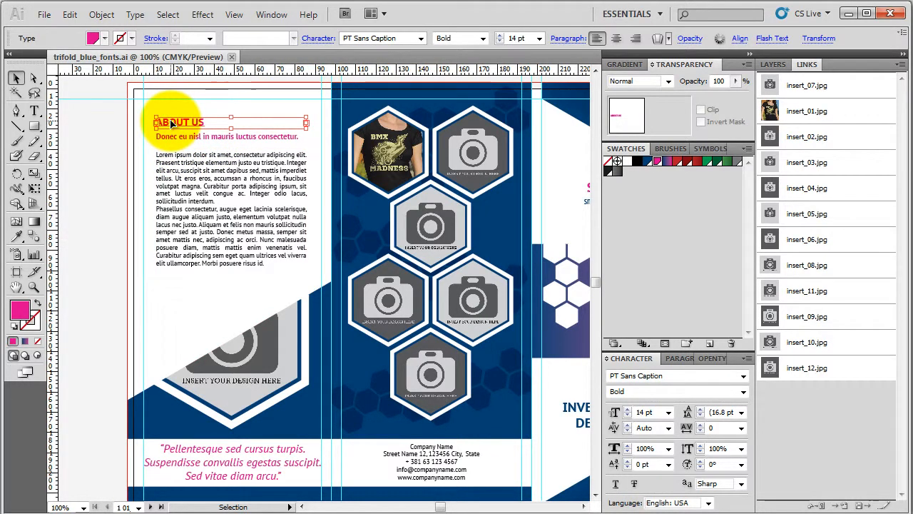
pyautogui.keyDown('shift'); pyautogui.click(177, 136); pyautogui.keyUp('shift')
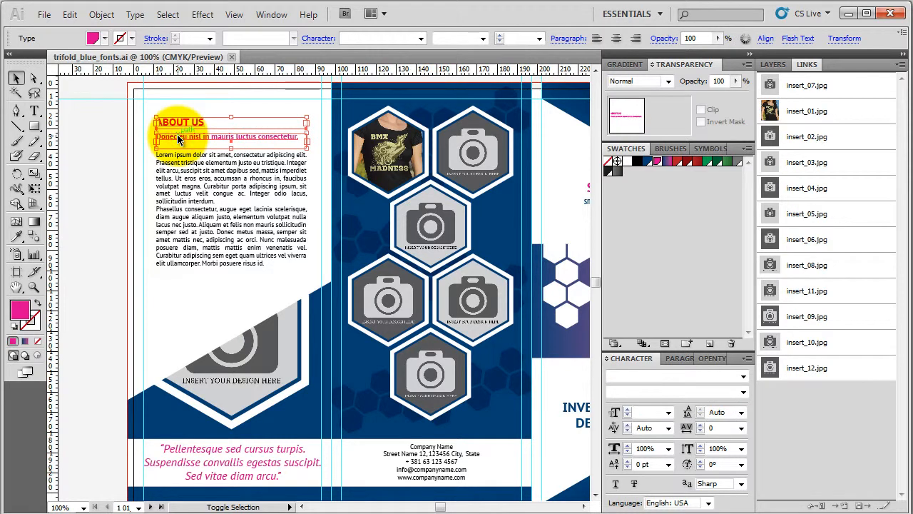
pyautogui.click(168, 15)
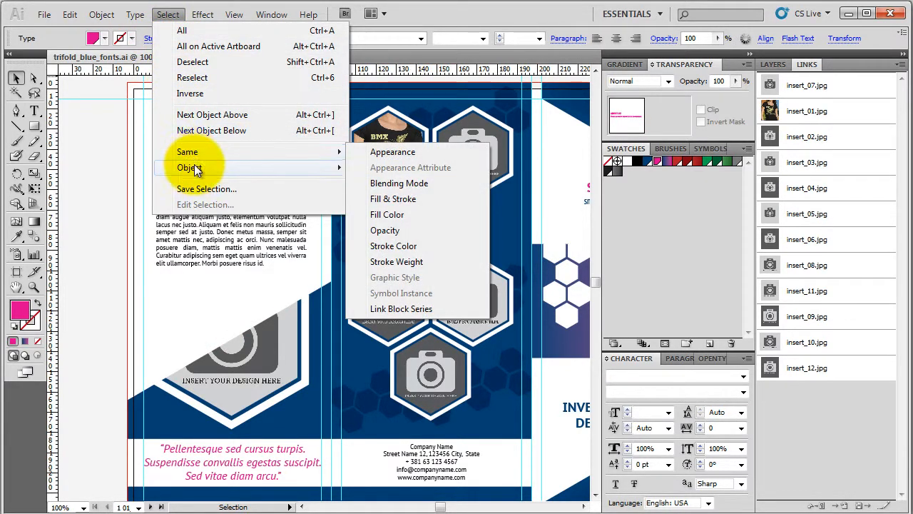
pyautogui.moveTo(195, 170)
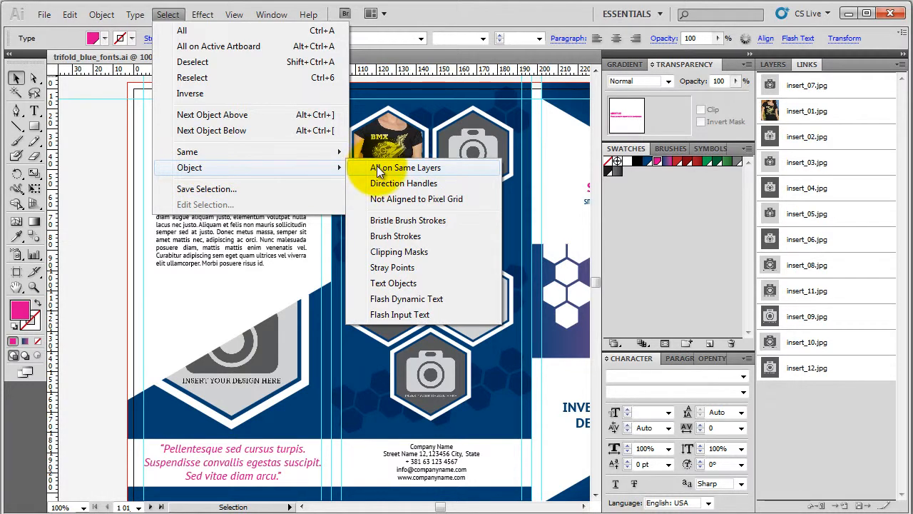
pyautogui.click(429, 283)
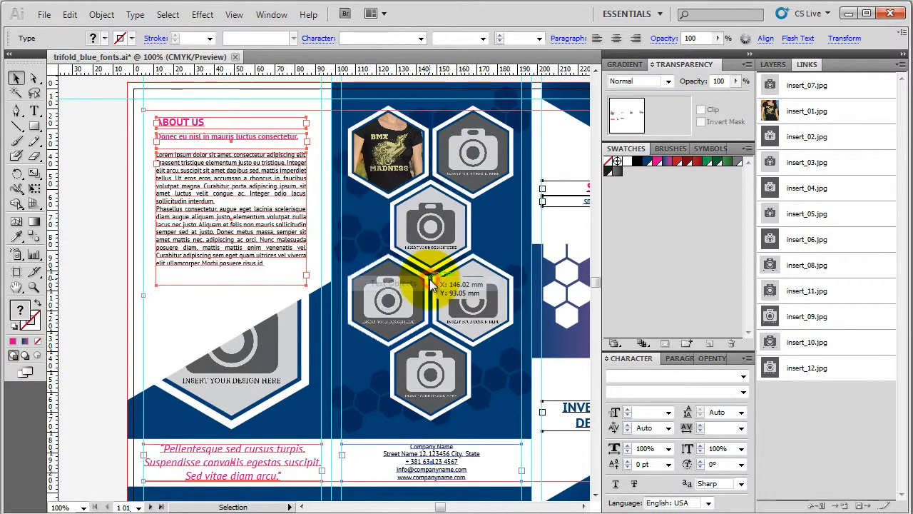
# - Expand the object and fill of all selected text into outlines and clear the selection
pyautogui.click(69, 14)
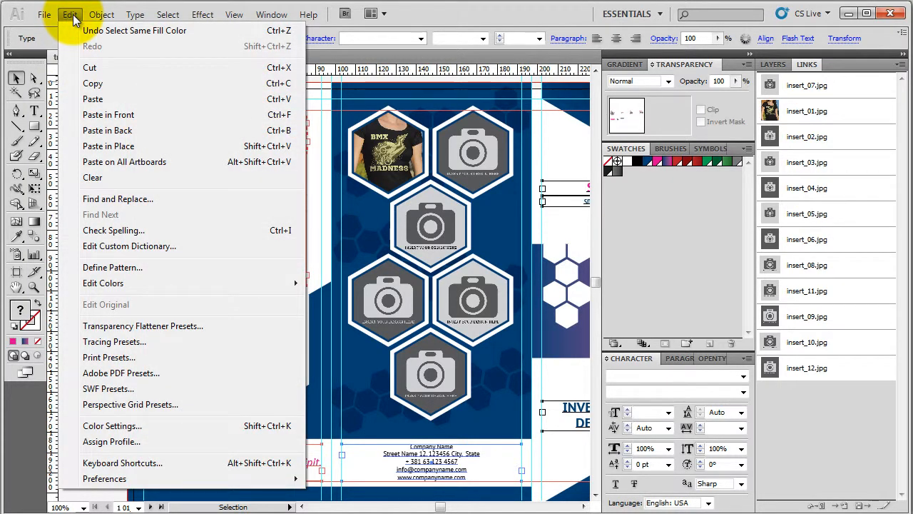
pyautogui.moveTo(101, 15)
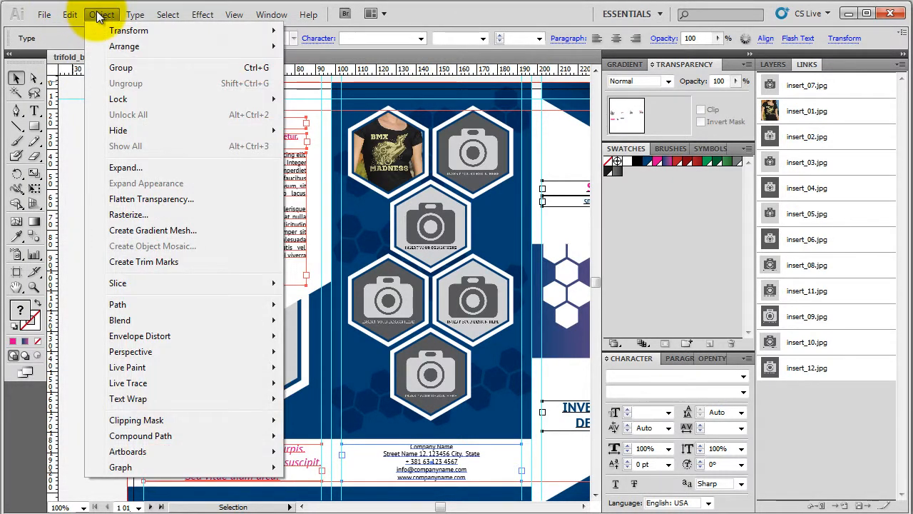
pyautogui.click(91, 164)
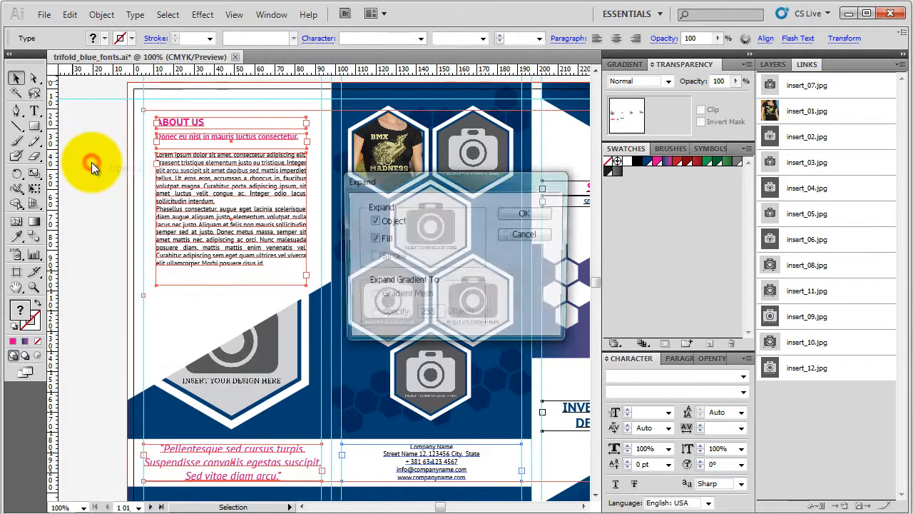
pyautogui.click(525, 213)
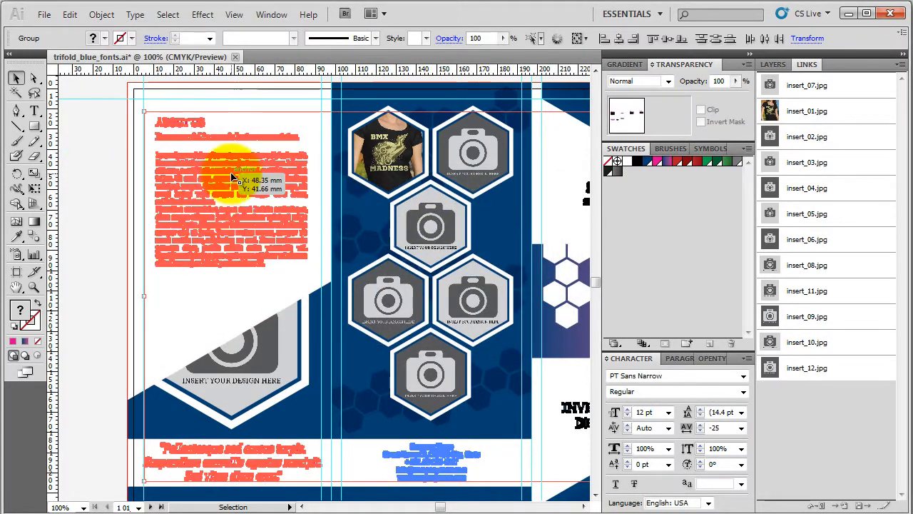
pyautogui.click(90, 174)
# - Examine the expanded lettering of the Smart Design title, its tagline and the Investment & Smart Decision Making text
pyautogui.keyDown('alt'); pyautogui.scroll(-1, 89, 173); pyautogui.keyUp('alt')
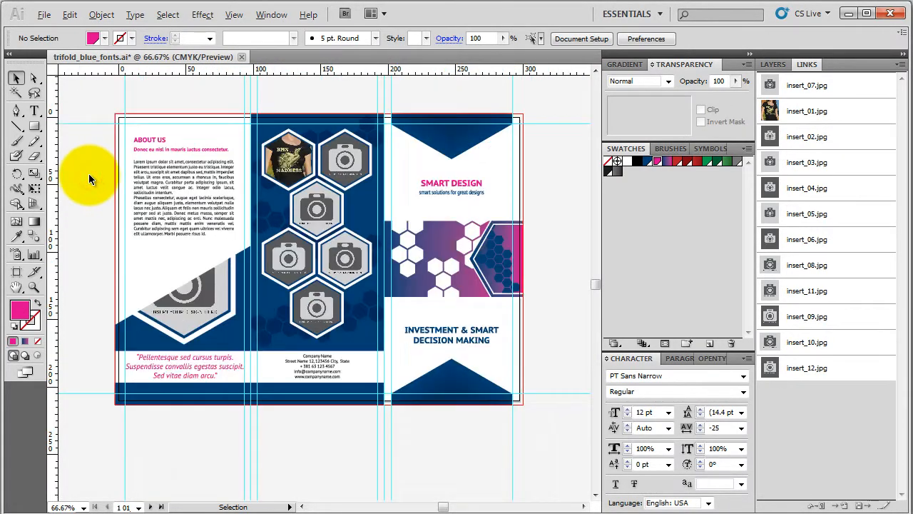
pyautogui.keyDown('alt'); pyautogui.scroll(2, 479, 180); pyautogui.keyUp('alt')
pyautogui.click(471, 184)
pyautogui.click(475, 205)
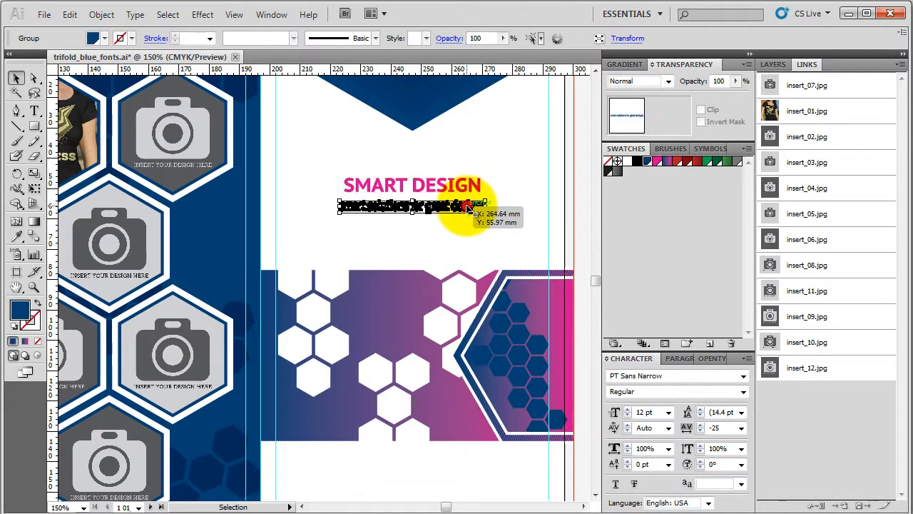
pyautogui.keyDown('alt'); pyautogui.scroll(-2, 497, 239); pyautogui.keyUp('alt')
pyautogui.click(575, 216)
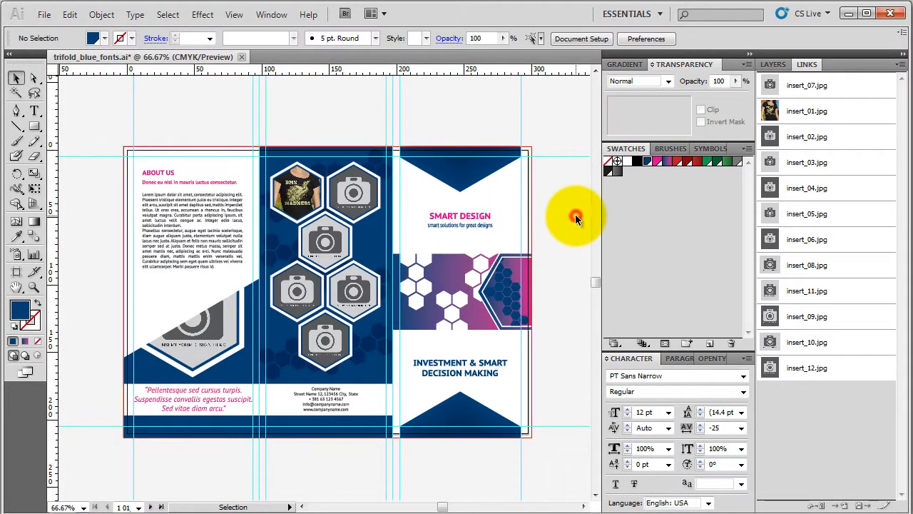
pyautogui.click(448, 361)
pyautogui.click(554, 353)
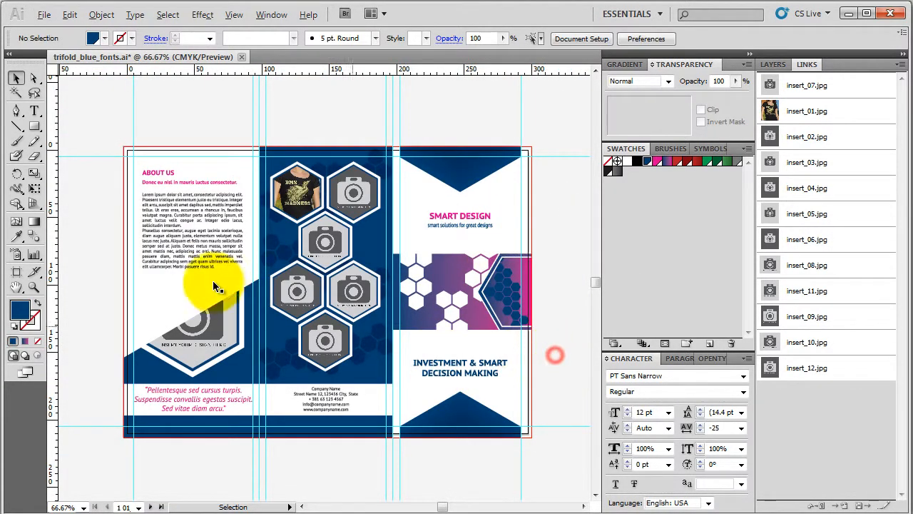
# - Check the links behind the two upper hexagon images and highlight every link from insert_07.jpg to insert_12.jpg
pyautogui.keyDown('alt'); pyautogui.scroll(1, 214, 275); pyautogui.keyUp('alt')
pyautogui.click(325, 173)
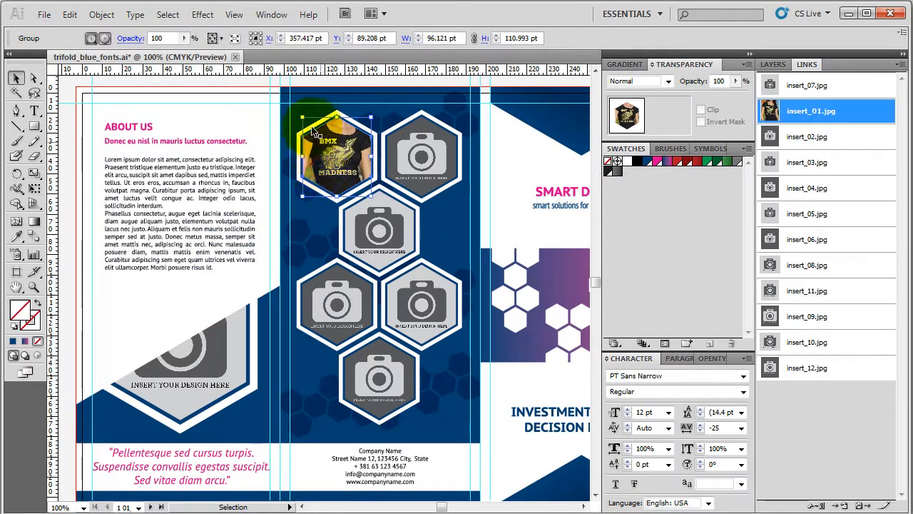
pyautogui.click(451, 164)
pyautogui.click(343, 160)
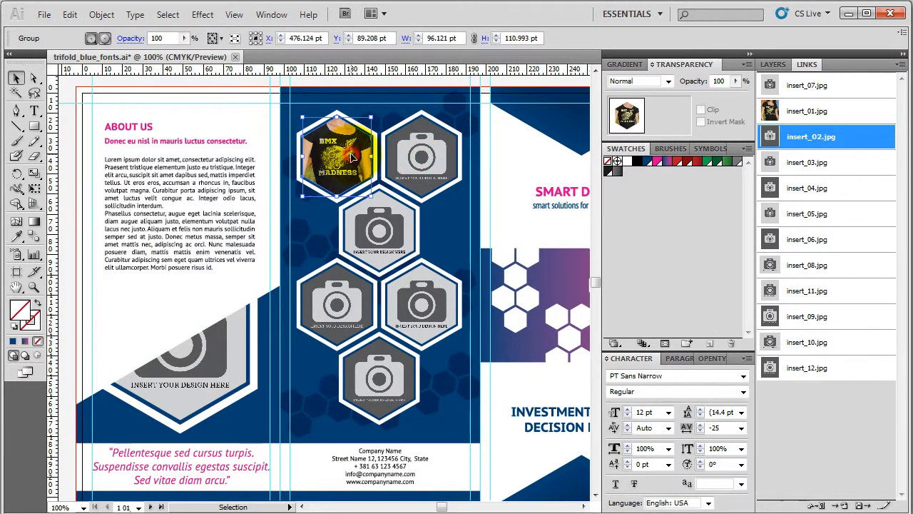
pyautogui.click(842, 90)
pyautogui.keyDown('shift'); pyautogui.click(836, 368); pyautogui.keyUp('shift')
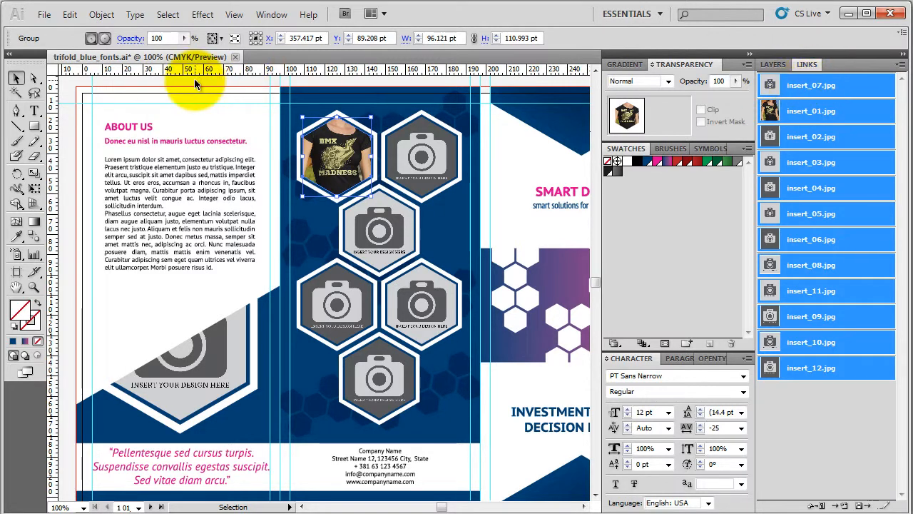
# - Embed the linked T-shirt image insert_01.jpg from the first hexagon's clipping group
pyautogui.click(343, 78)
pyautogui.click(344, 136)
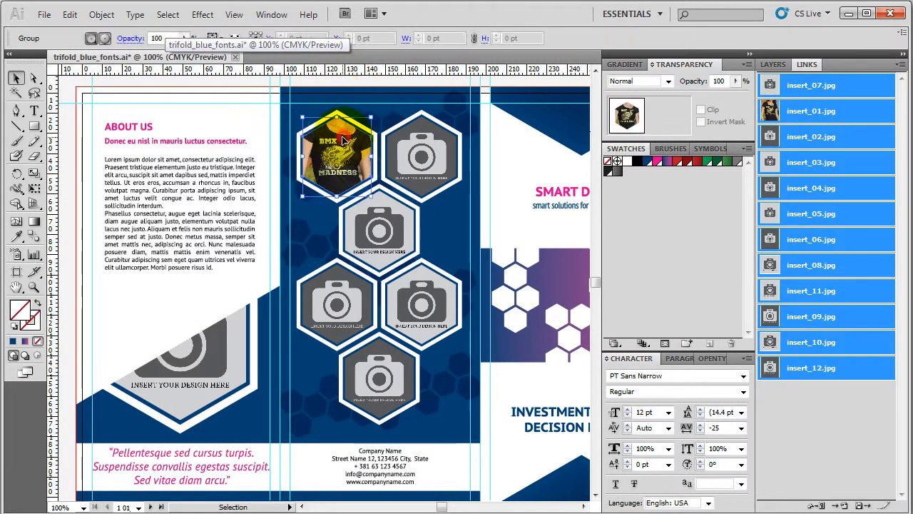
pyautogui.click(105, 37)
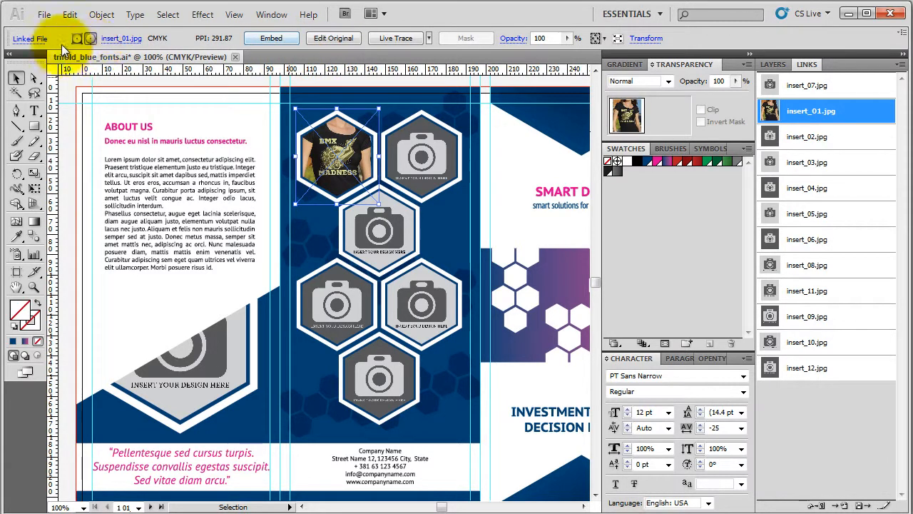
pyautogui.click(261, 39)
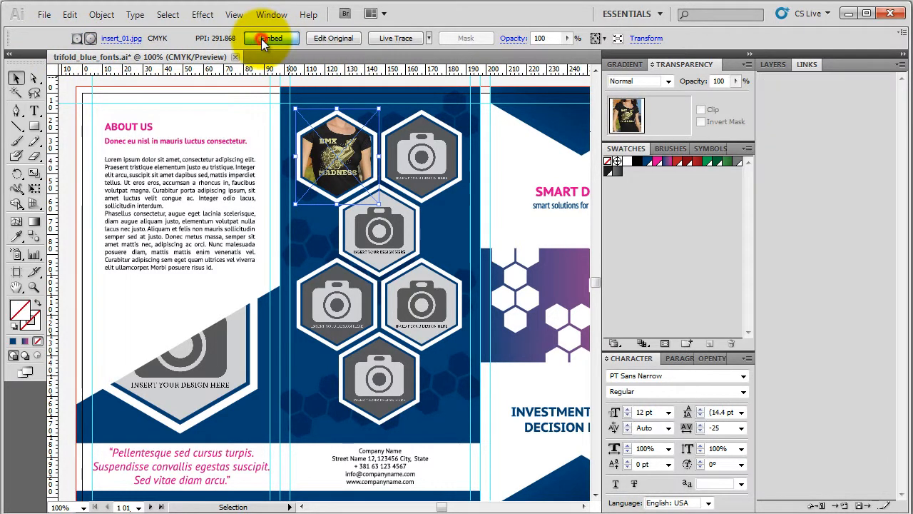
# - Embed the linked images insert_02.jpg and insert_03.jpg together from their hexagon clipping groups and clear the selection
pyautogui.click(418, 149)
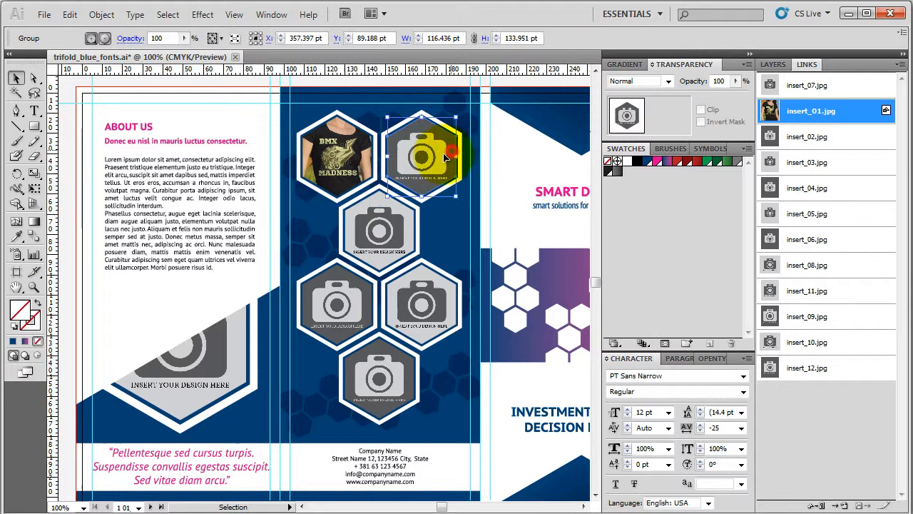
pyautogui.keyDown('shift'); pyautogui.click(417, 223); pyautogui.keyUp('shift')
pyautogui.click(105, 39)
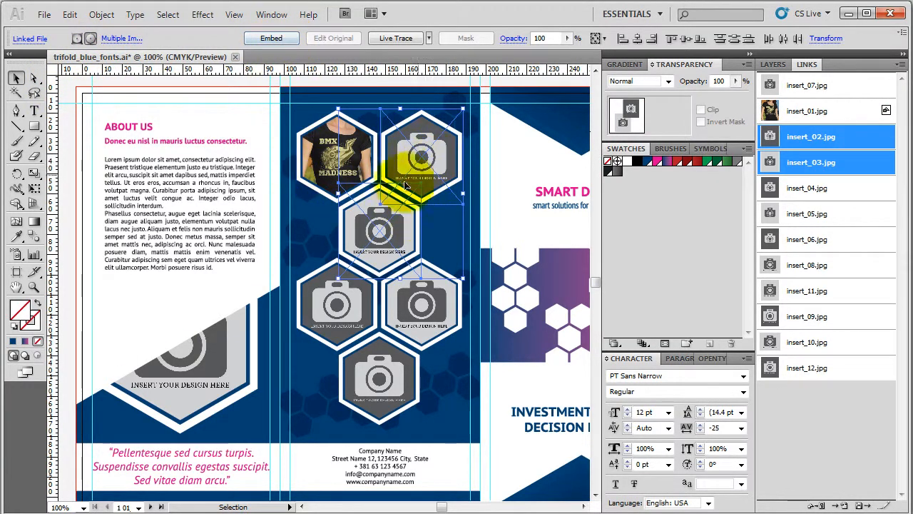
pyautogui.click(277, 38)
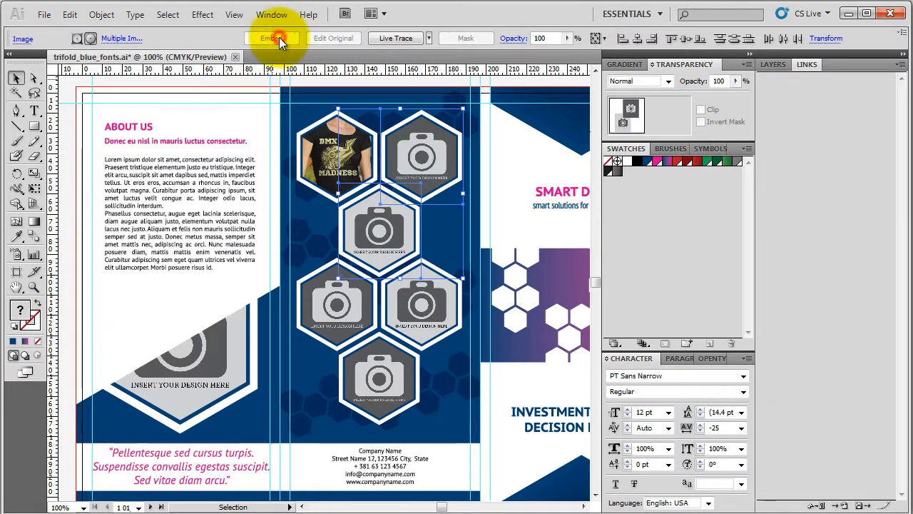
pyautogui.click(282, 80)
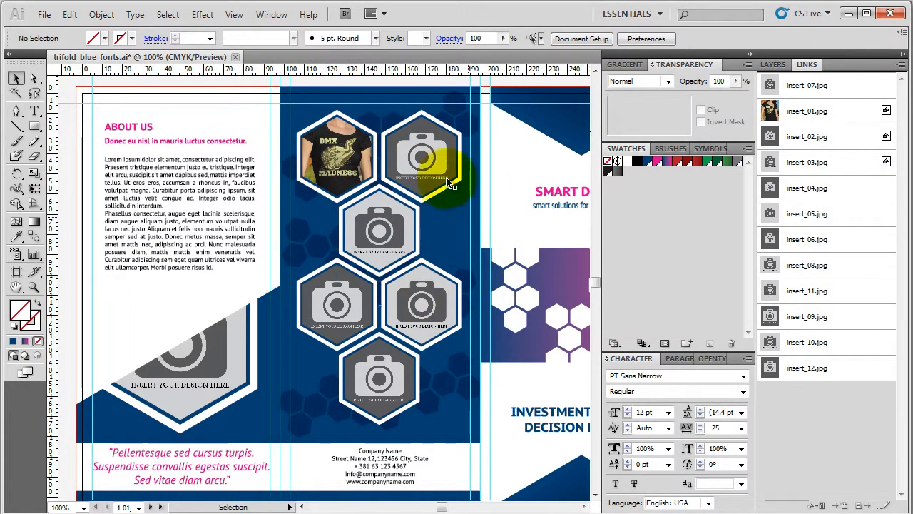
# - Inspect the hexagon groups containing the embedded images insert_02.jpg, insert_03.jpg and insert_01.jpg
pyautogui.click(427, 163)
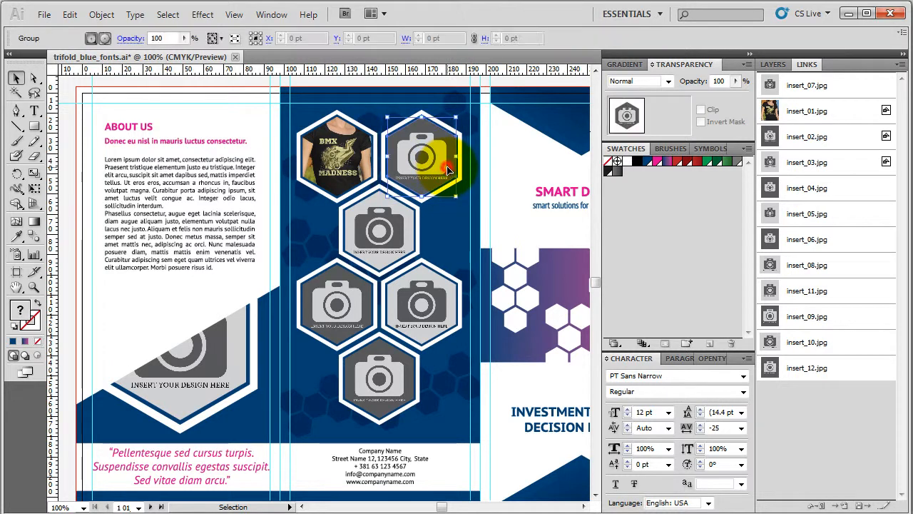
pyautogui.click(389, 249)
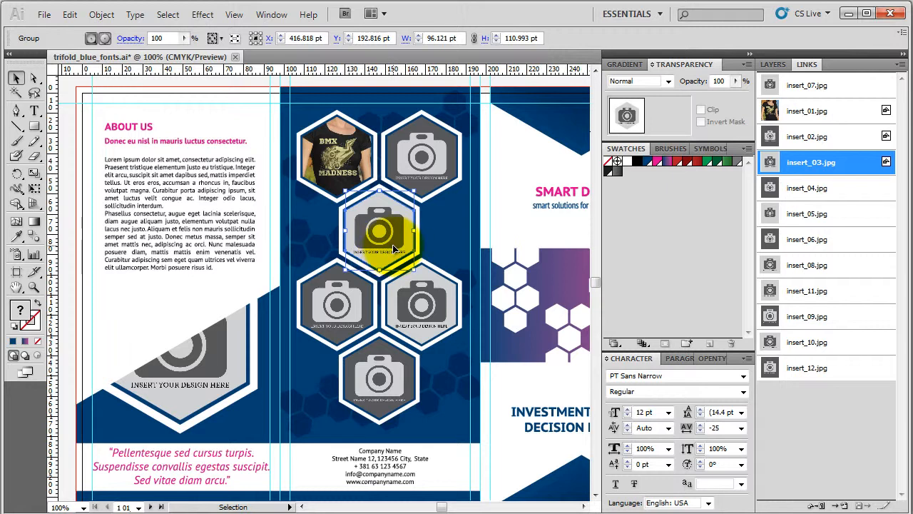
pyautogui.scroll(-1, 257, 249)
pyautogui.scroll(1, 275, 249)
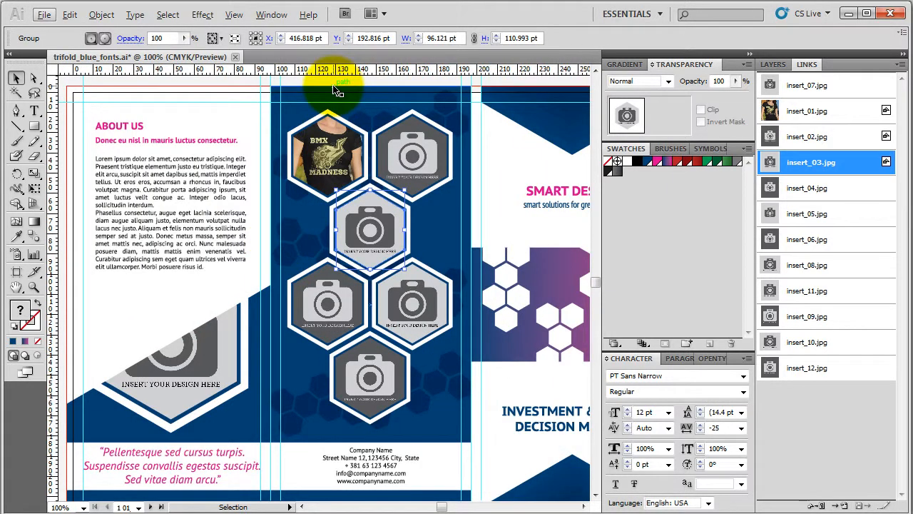
pyautogui.click(333, 85)
pyautogui.click(328, 155)
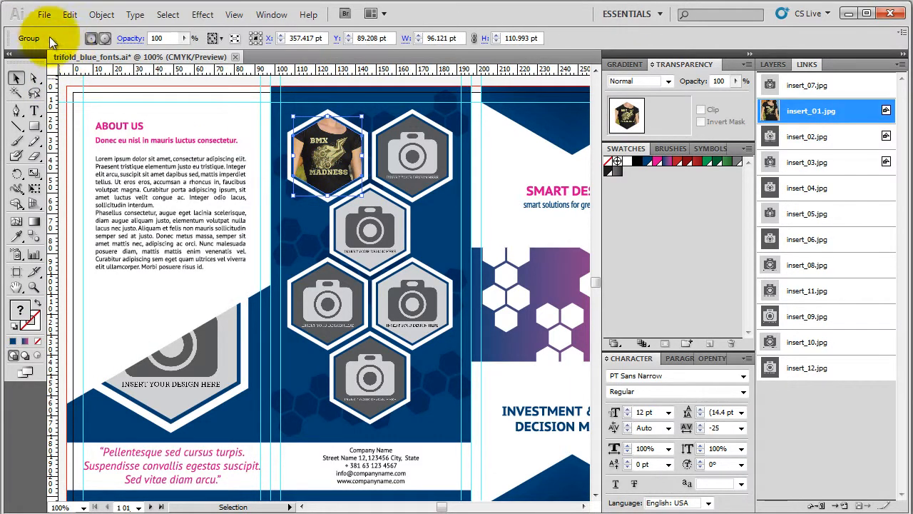
# - Save the brochure under the new name trifold_blue_print as an Adobe Illustrator (*.AI) file in the Illustrator CS5 version
pyautogui.click(42, 14)
pyautogui.click(74, 185)
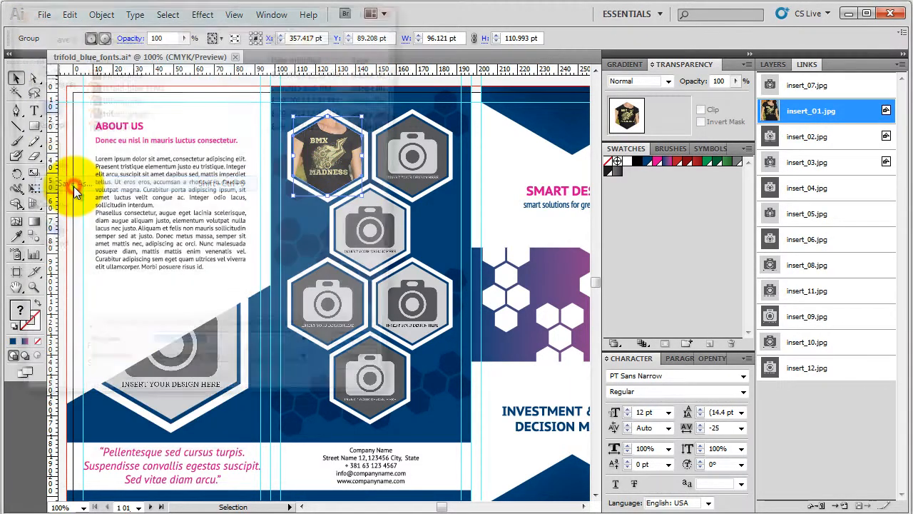
pyautogui.moveTo(228, 359); pyautogui.dragTo(189, 359)
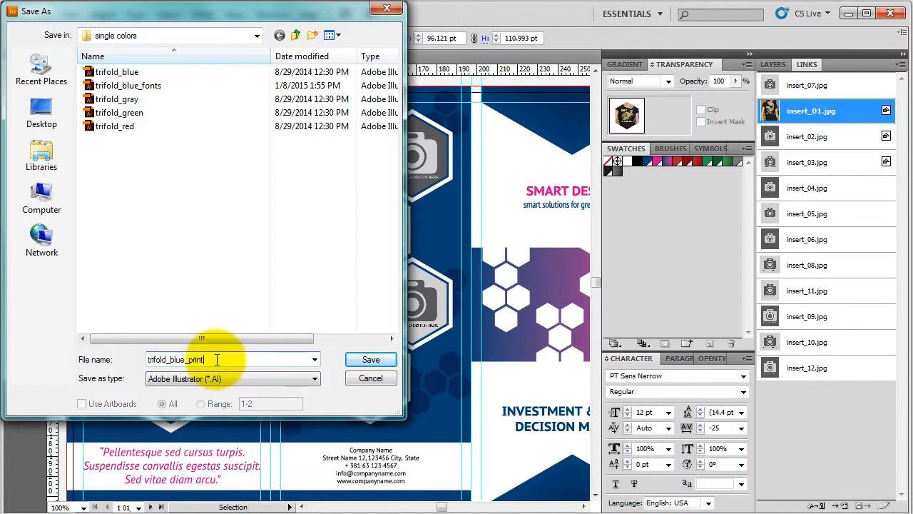
pyautogui.click(384, 361)
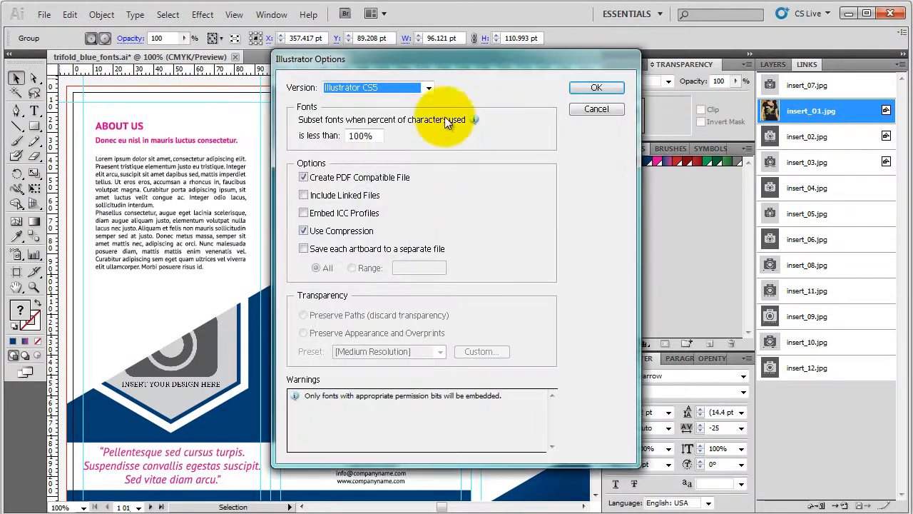
pyautogui.click(428, 87)
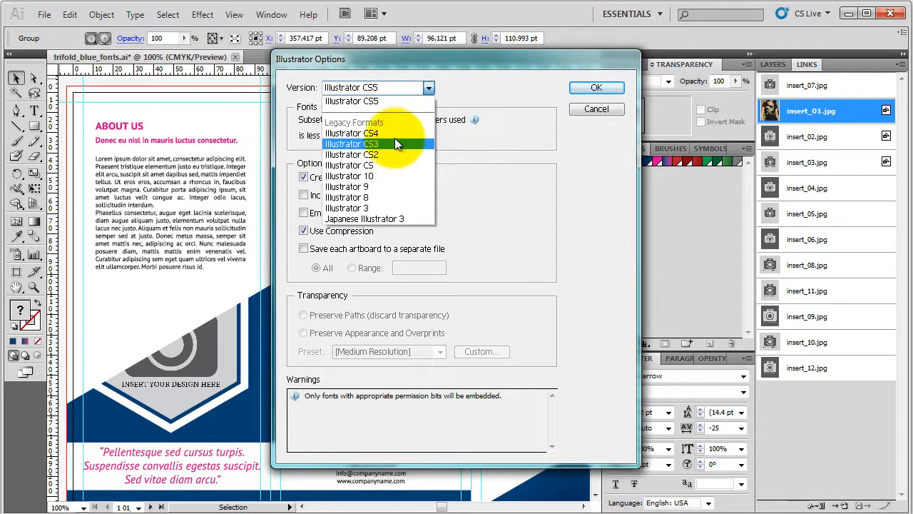
pyautogui.click(507, 101)
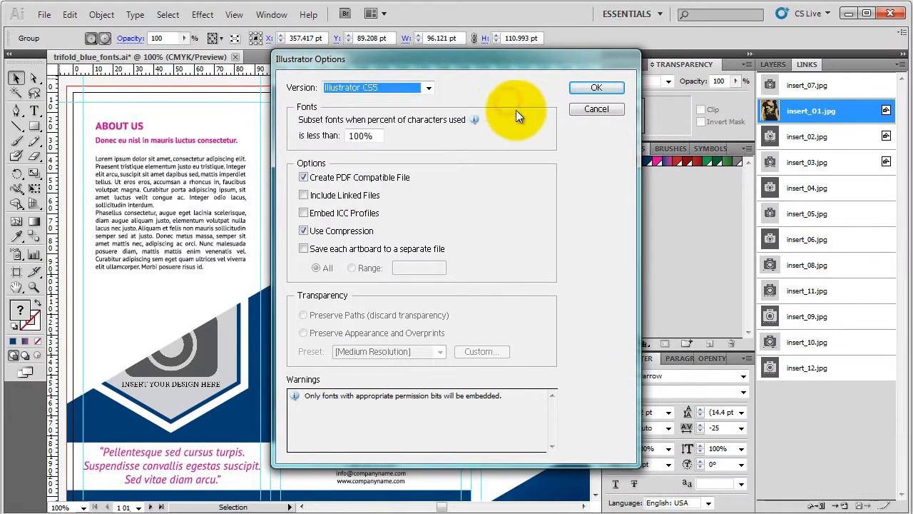
pyautogui.click(596, 87)
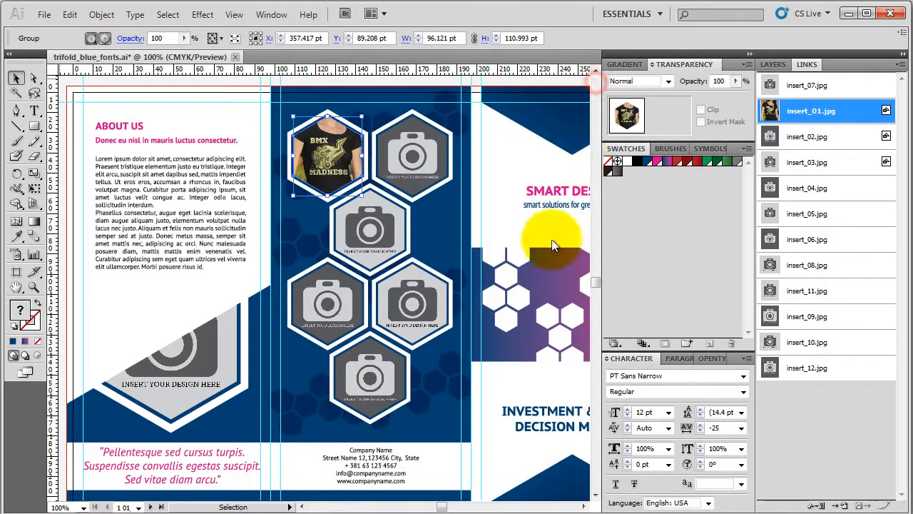
# - Clear the selection and look over the outer and inner brochure pages side by side
pyautogui.click(473, 79)
pyautogui.hotkey('ctrl', '-')
pyautogui.hotkey('ctrl', '-')
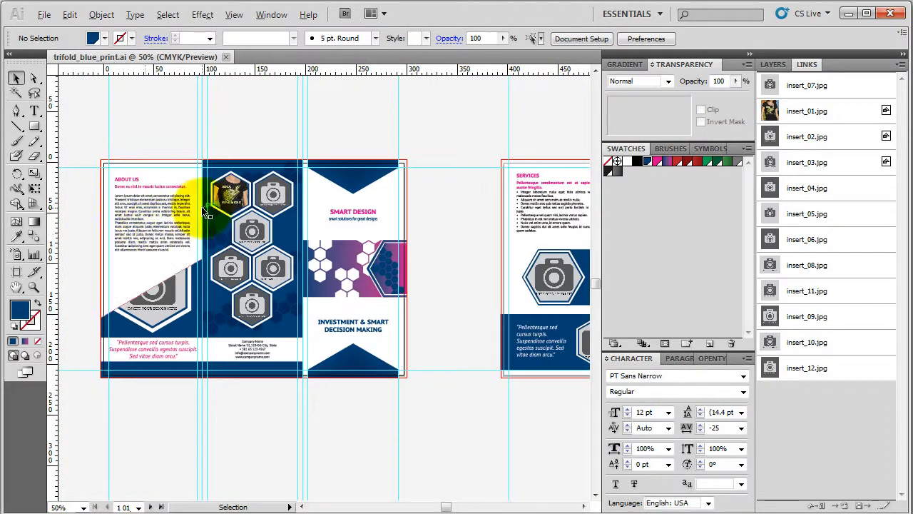
pyautogui.scroll(-2, 166, 205)
pyautogui.scroll(3, 366, 209)
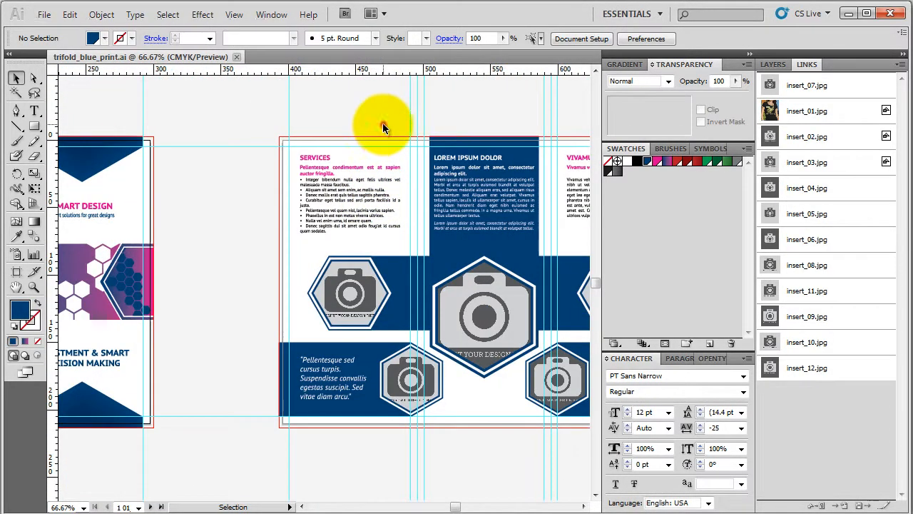
pyautogui.moveTo(217, 138); pyautogui.dragTo(424, 159)
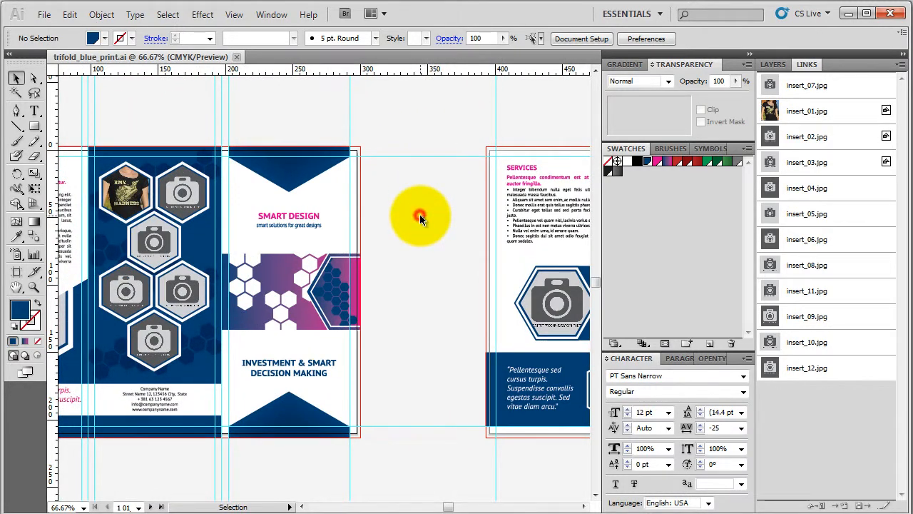